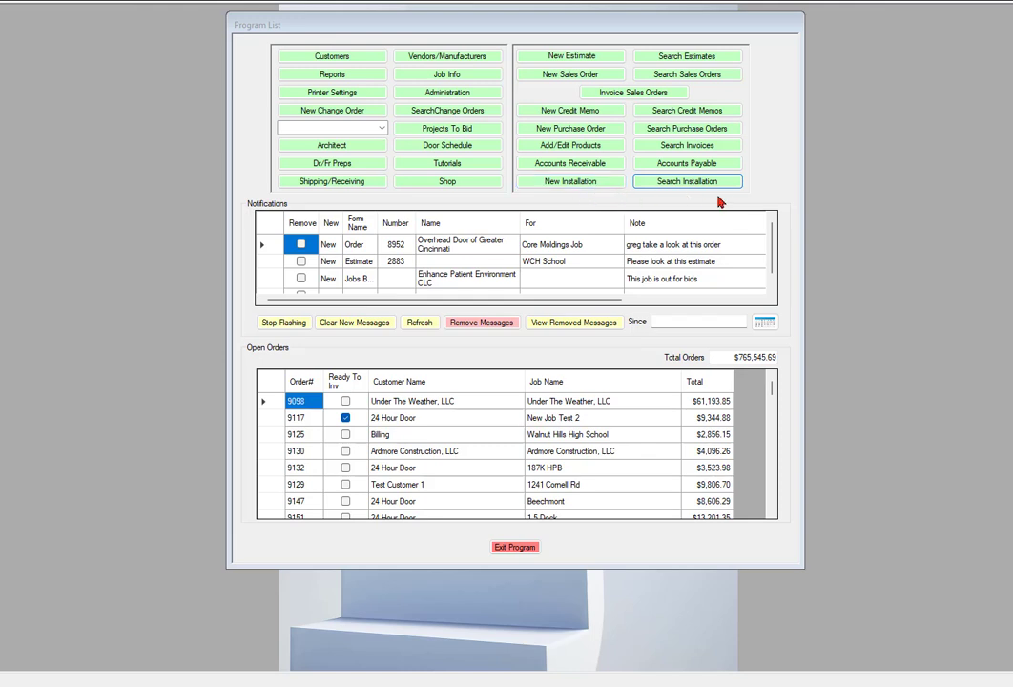
# Open Install 114 from the installation search and load its products for ordering
pyautogui.click(691, 184)
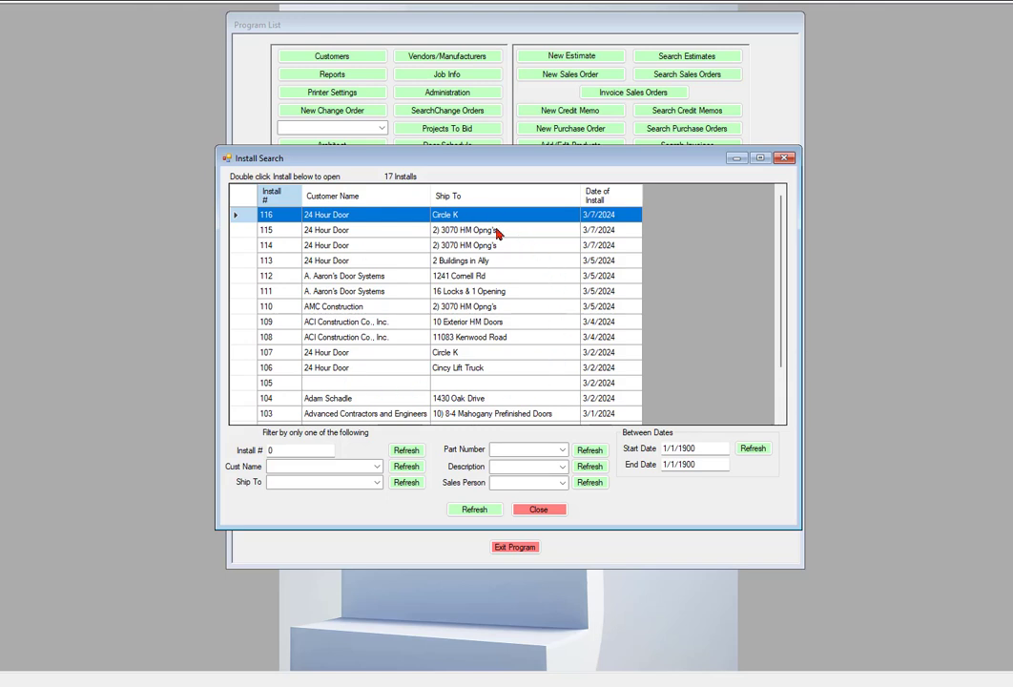
pyautogui.doubleClick(356, 248)
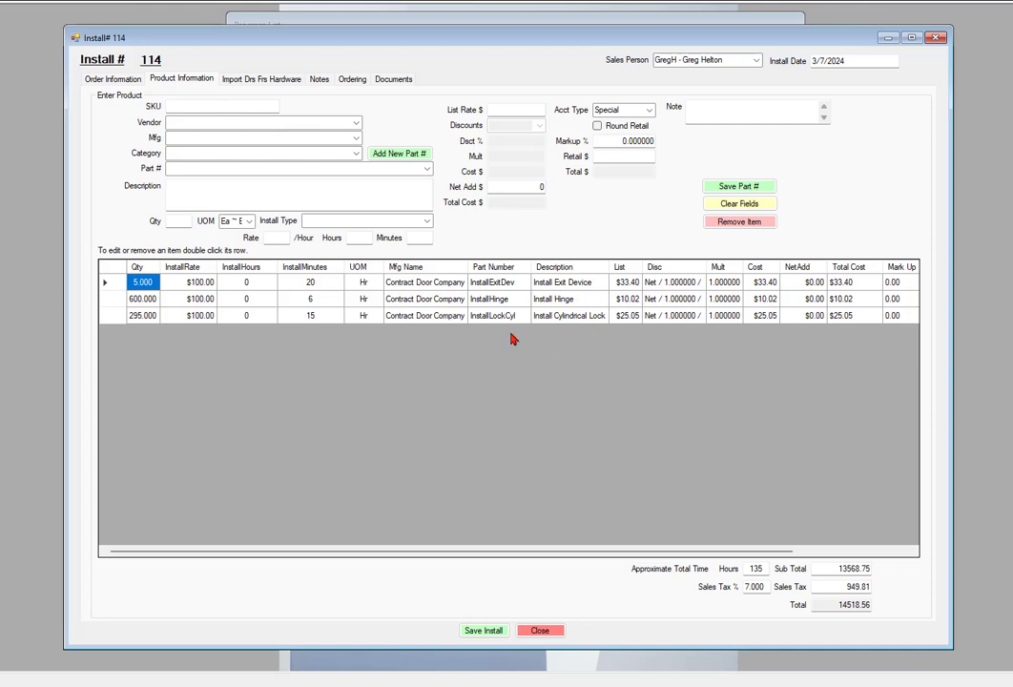
pyautogui.click(351, 82)
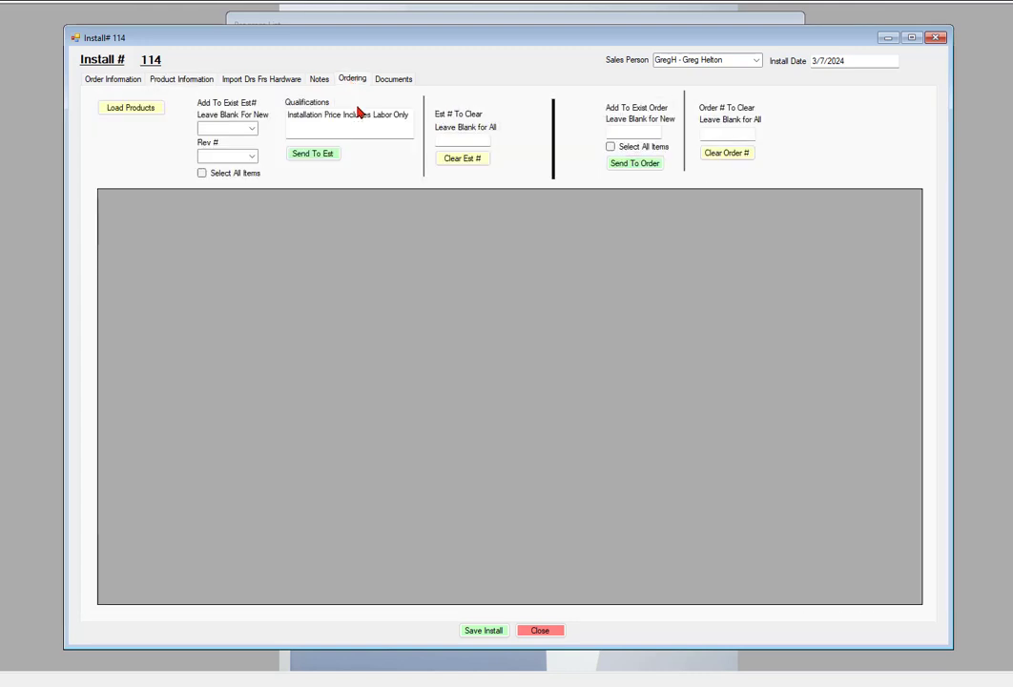
pyautogui.click(136, 109)
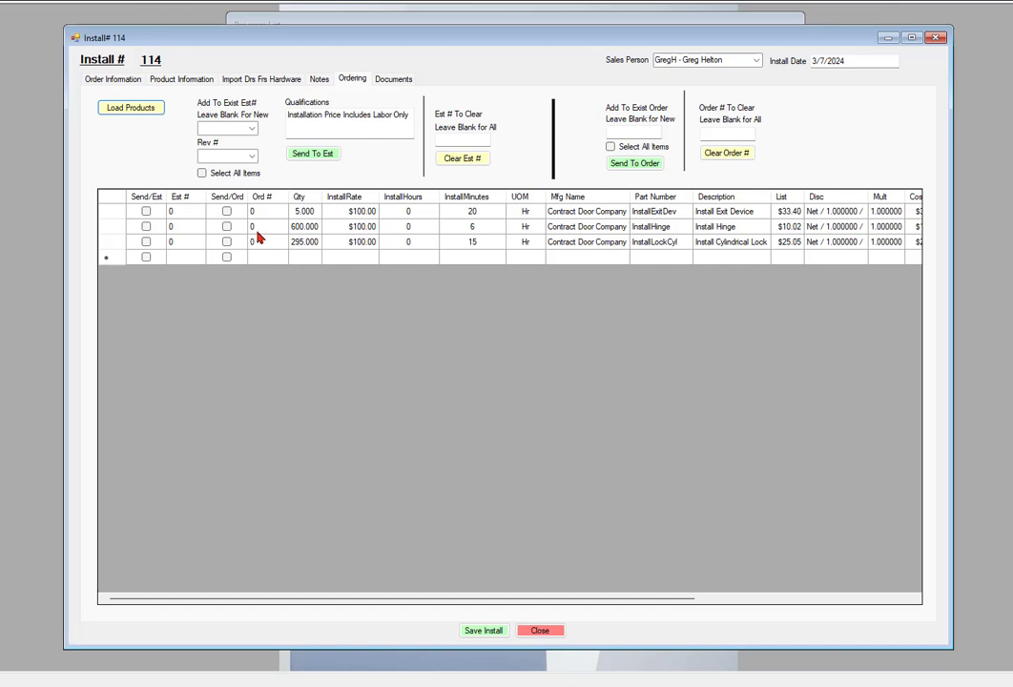
pyautogui.click(183, 82)
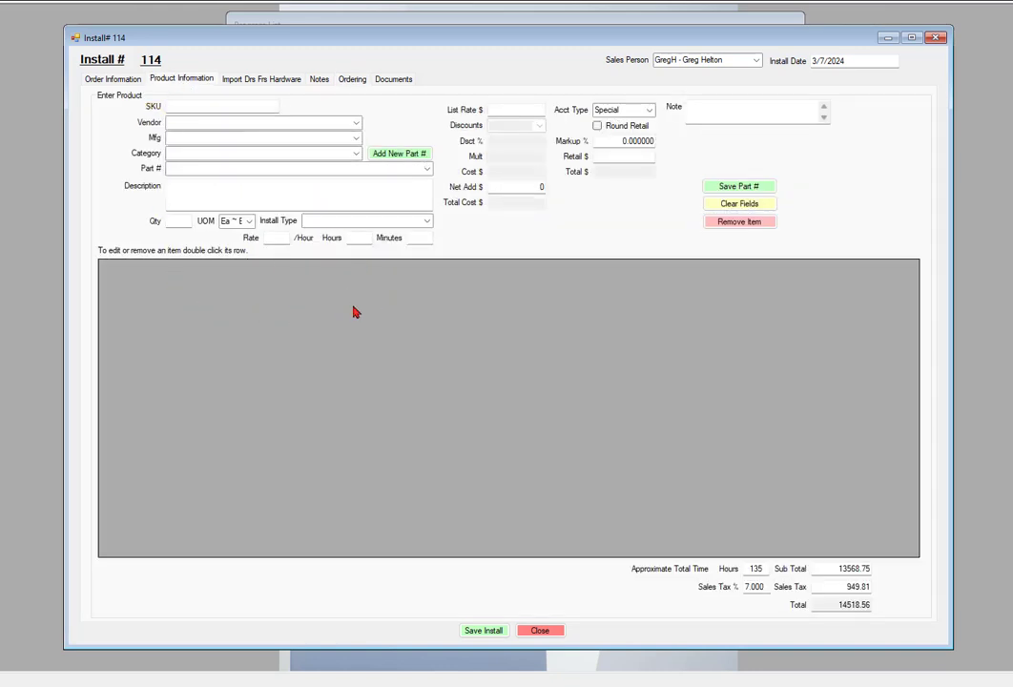
pyautogui.click(351, 80)
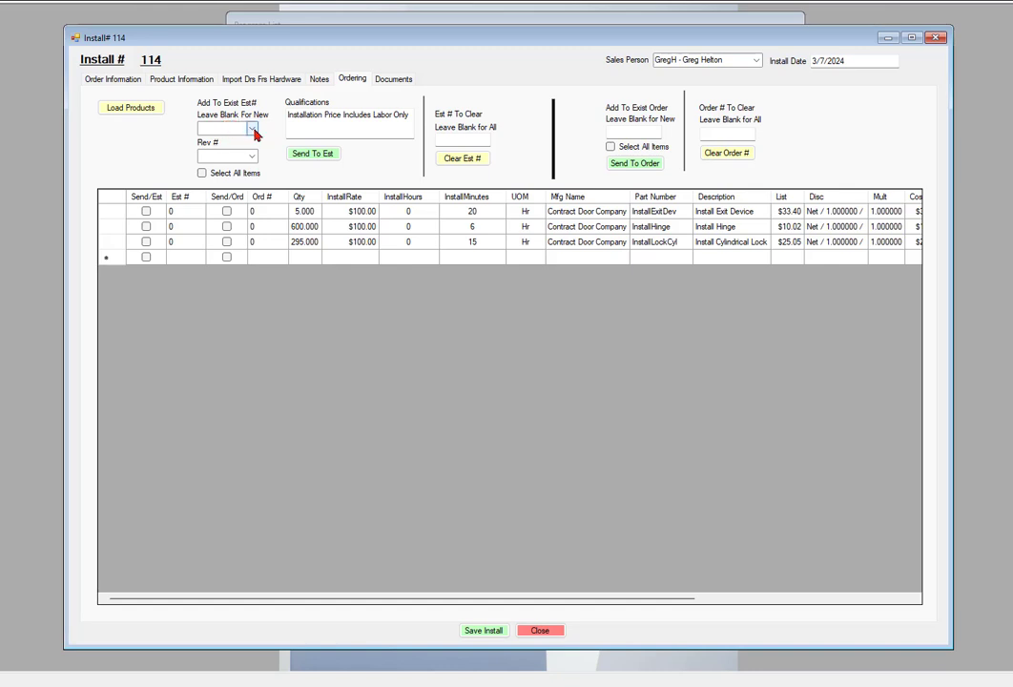
pyautogui.click(252, 131)
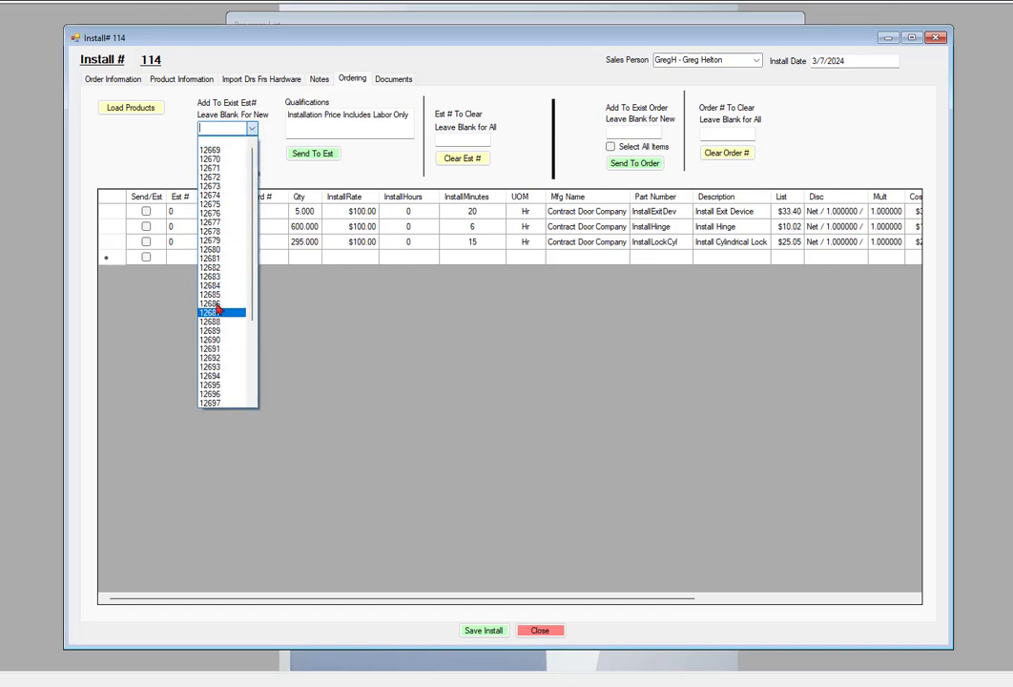
pyautogui.click(209, 159)
pyautogui.click(253, 158)
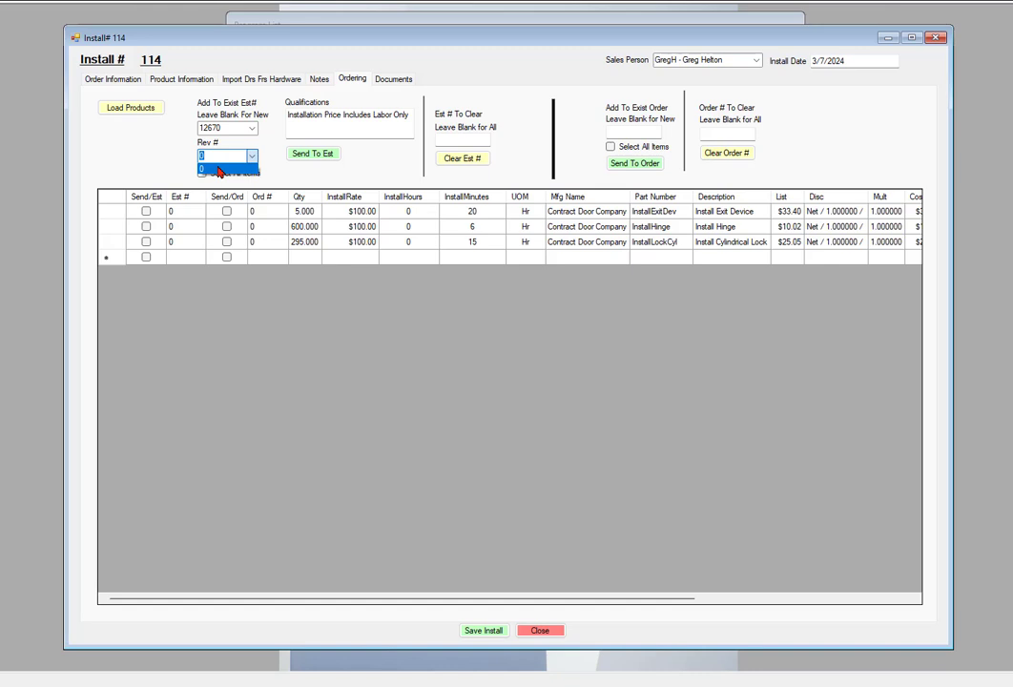
pyautogui.click(264, 137)
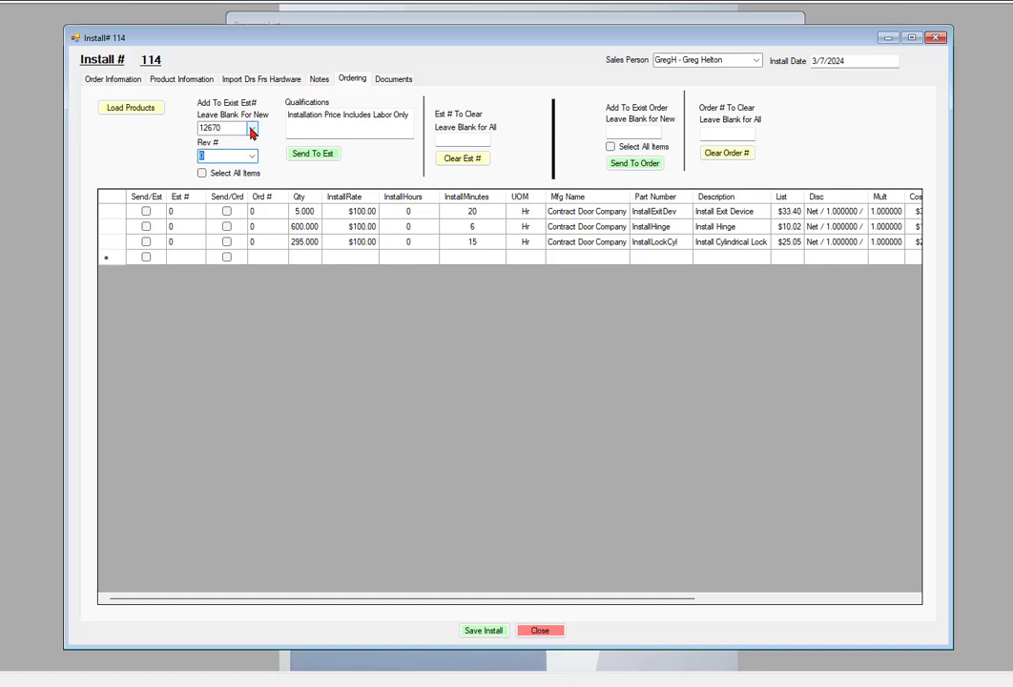
pyautogui.click(253, 132)
pyautogui.click(253, 132)
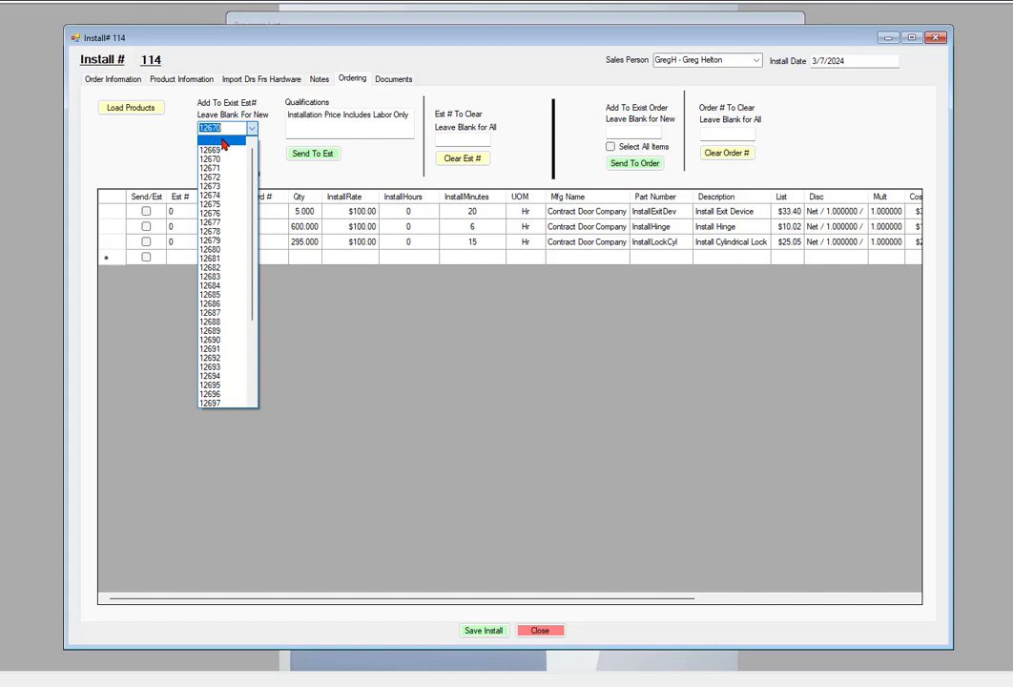
pyautogui.click(220, 143)
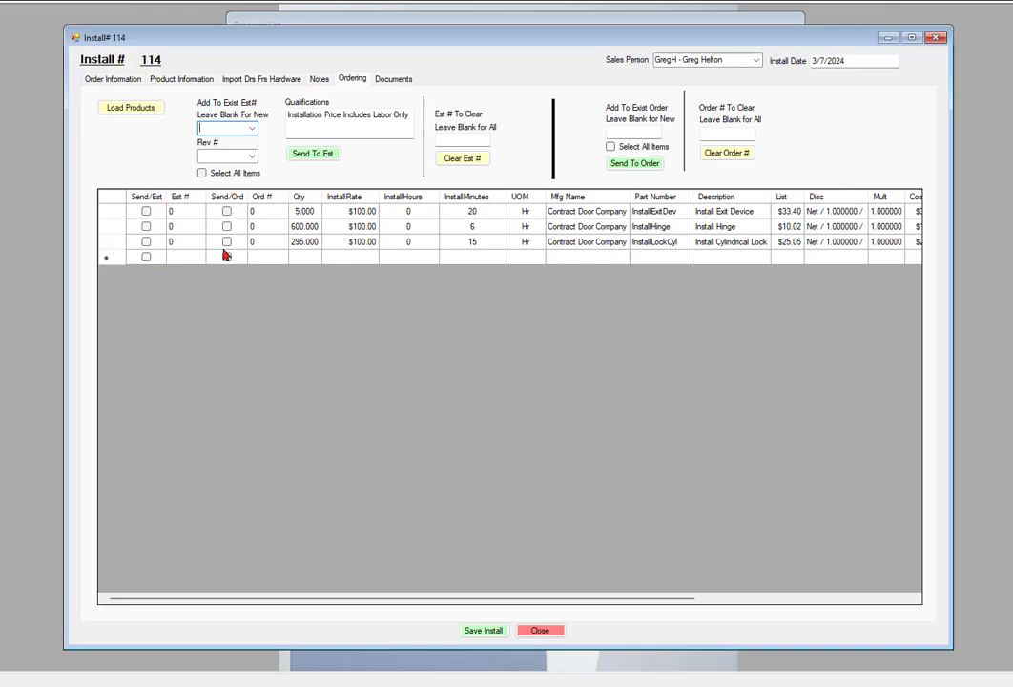
# Select all items of the install and send them to a new estimate, leaving the existing estimate number blank
pyautogui.click(147, 215)
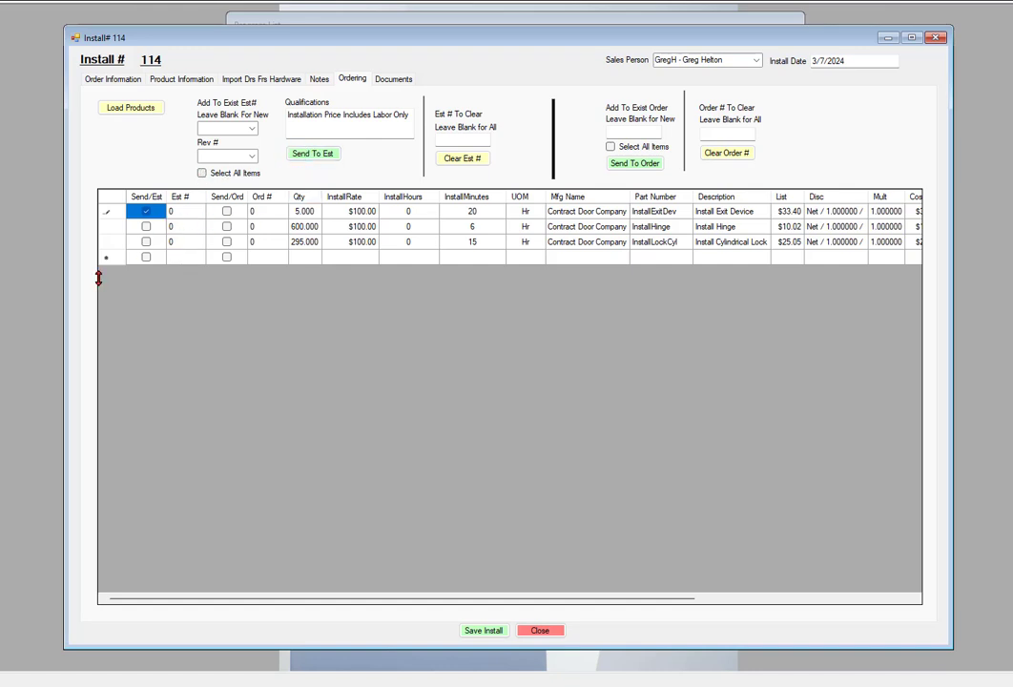
pyautogui.click(145, 242)
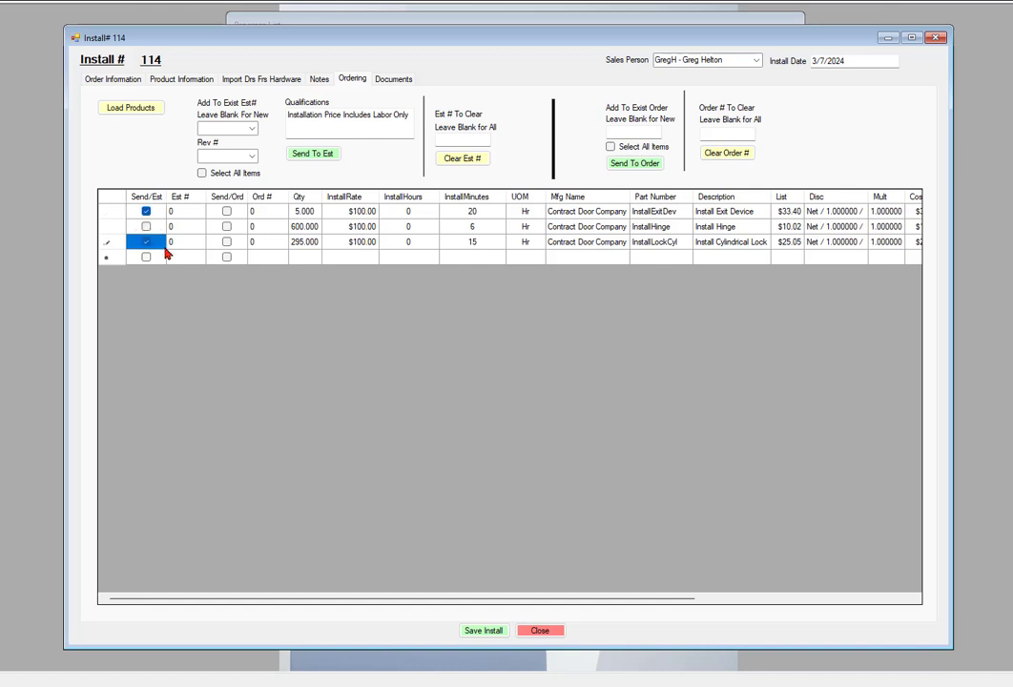
pyautogui.click(202, 173)
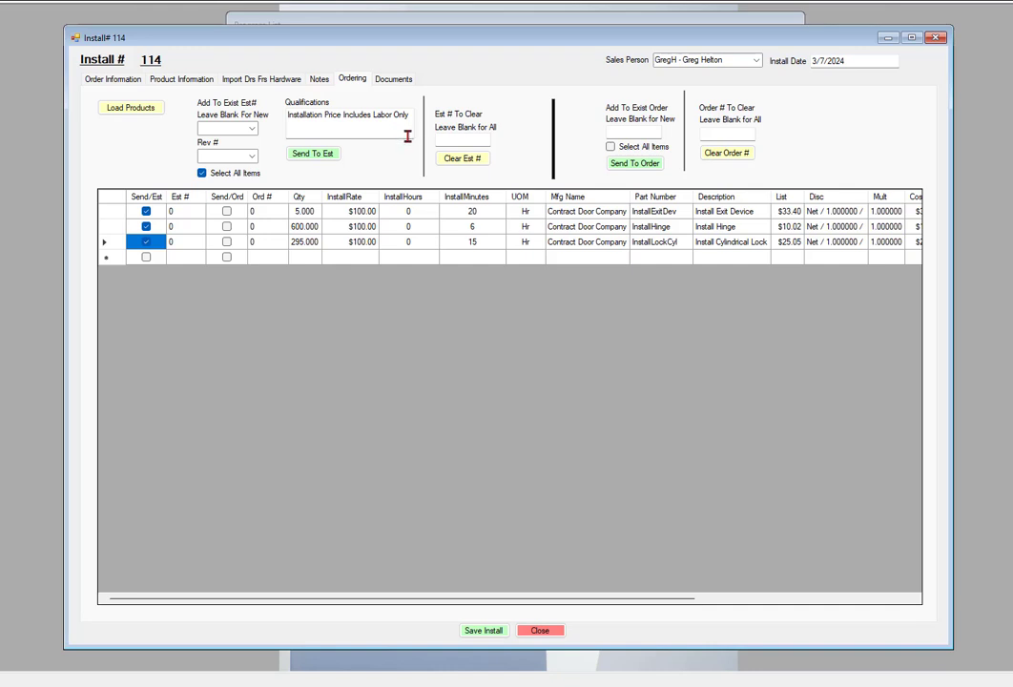
pyautogui.click(315, 158)
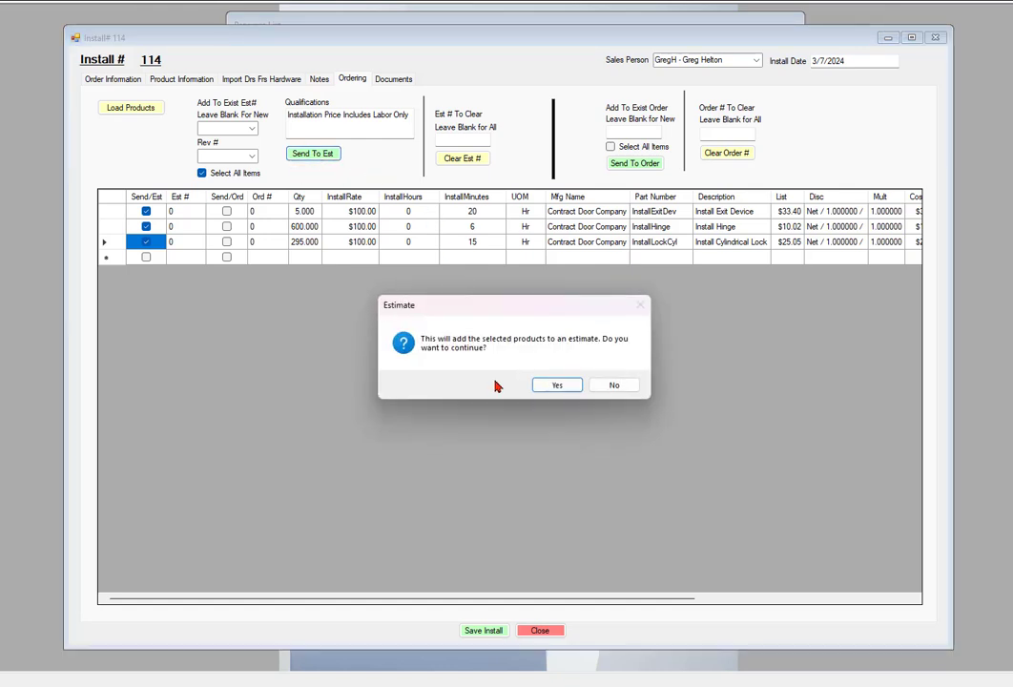
pyautogui.click(559, 386)
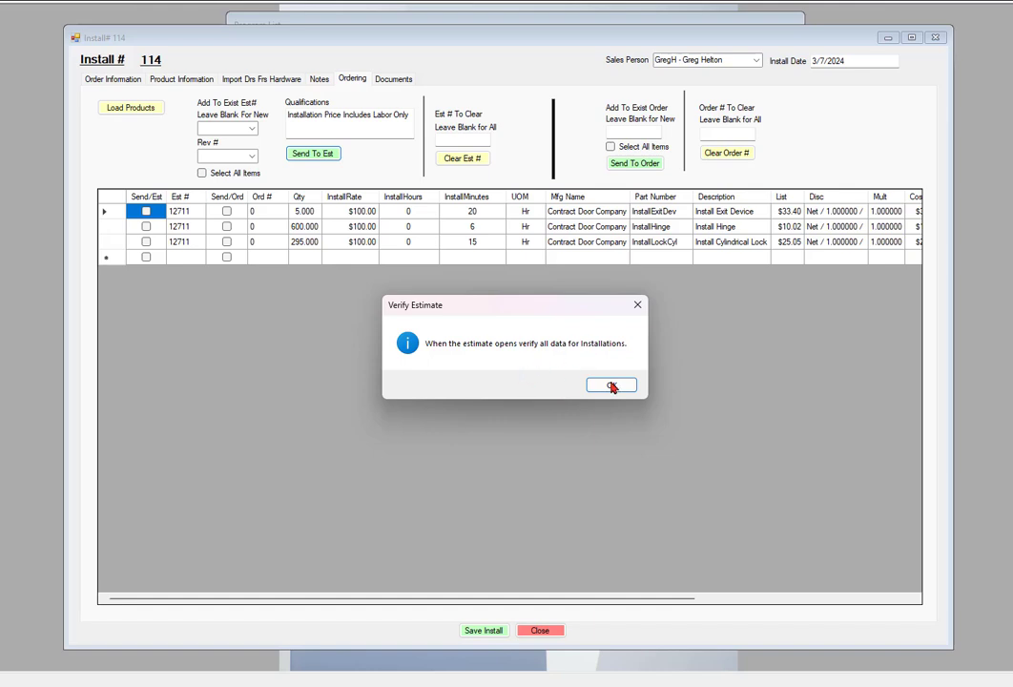
pyautogui.click(611, 384)
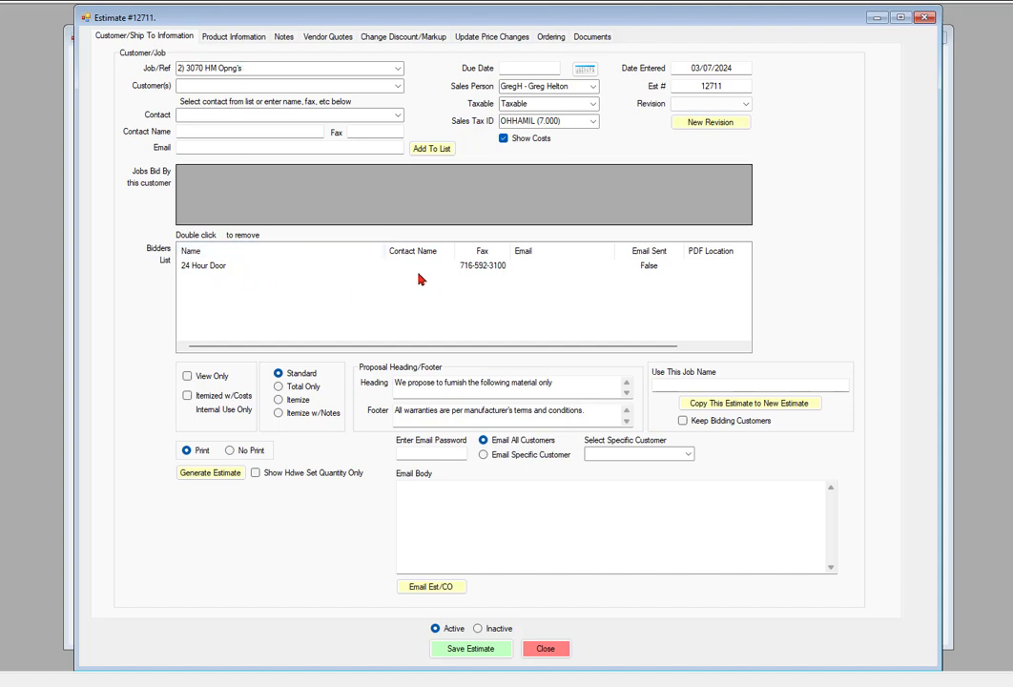
# Return to Install 114 and assign the listed contact to 24 Hour Door in its order information
pyautogui.moveTo(307, 23); pyautogui.dragTo(396, 121)
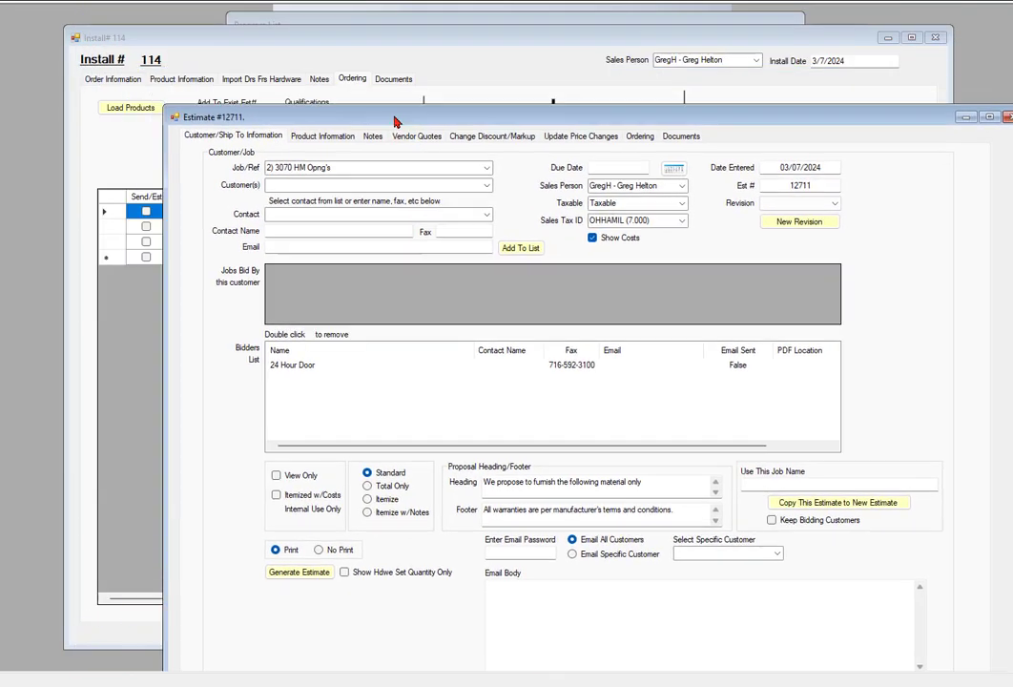
pyautogui.click(373, 40)
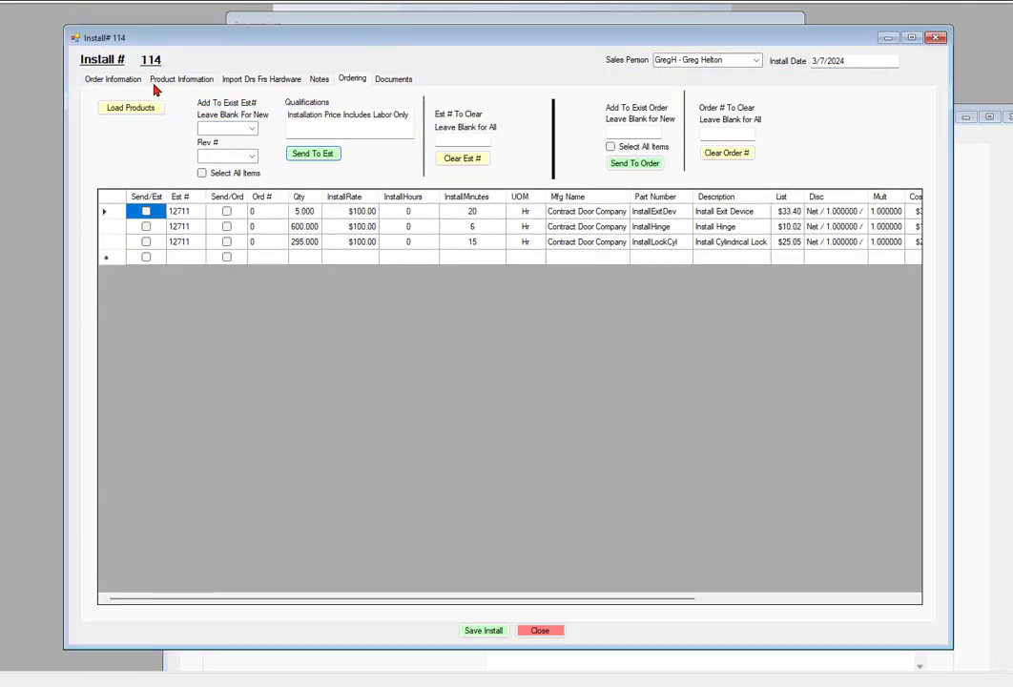
pyautogui.click(99, 78)
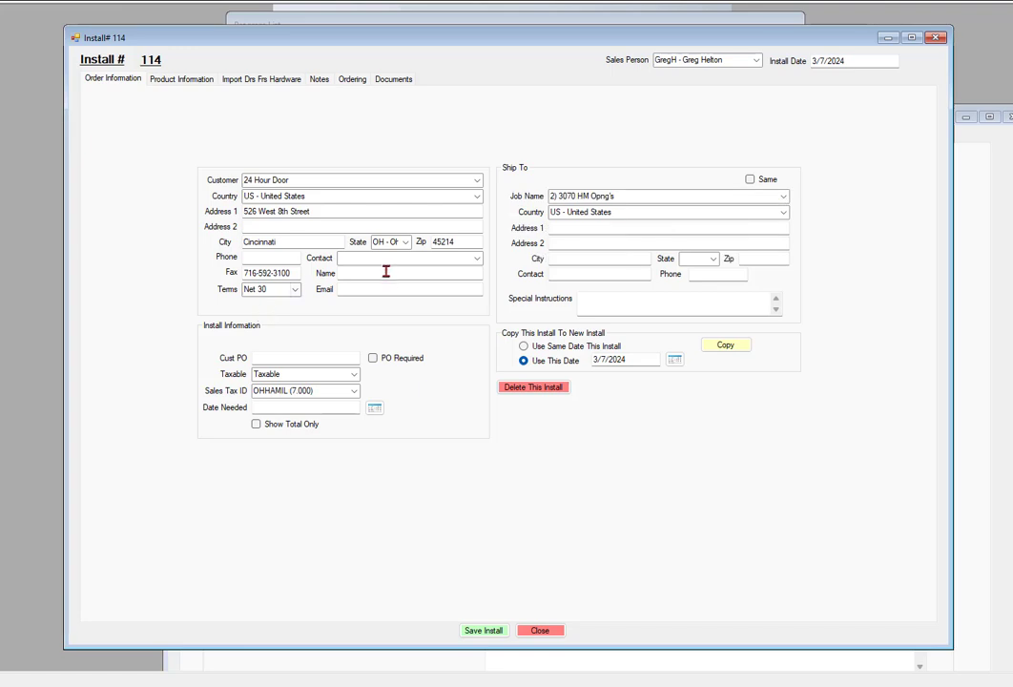
pyautogui.click(477, 259)
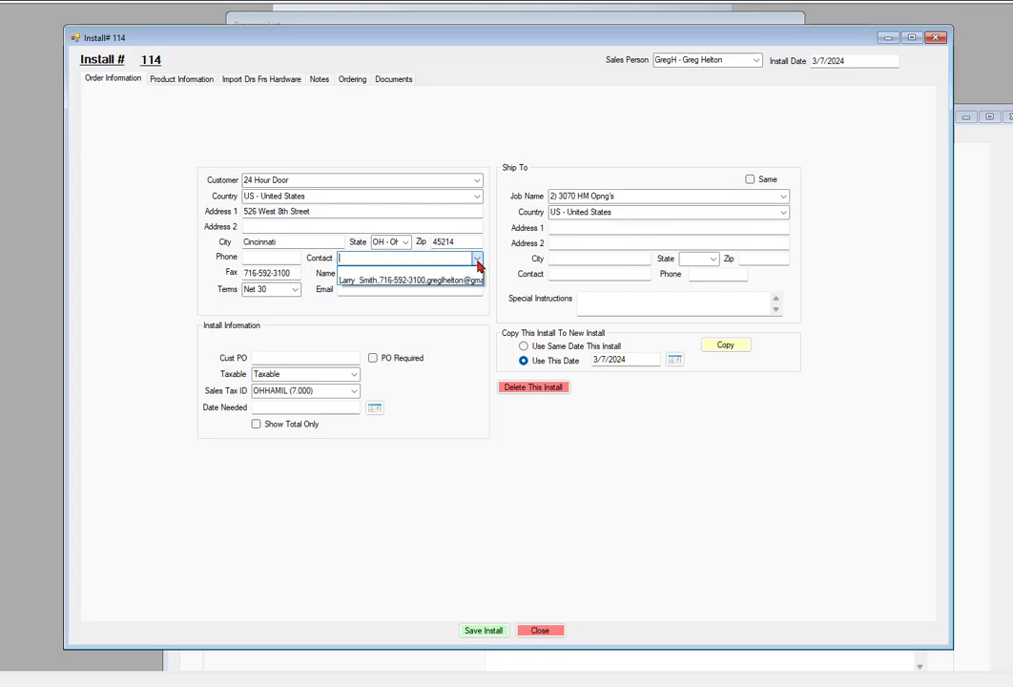
pyautogui.click(394, 280)
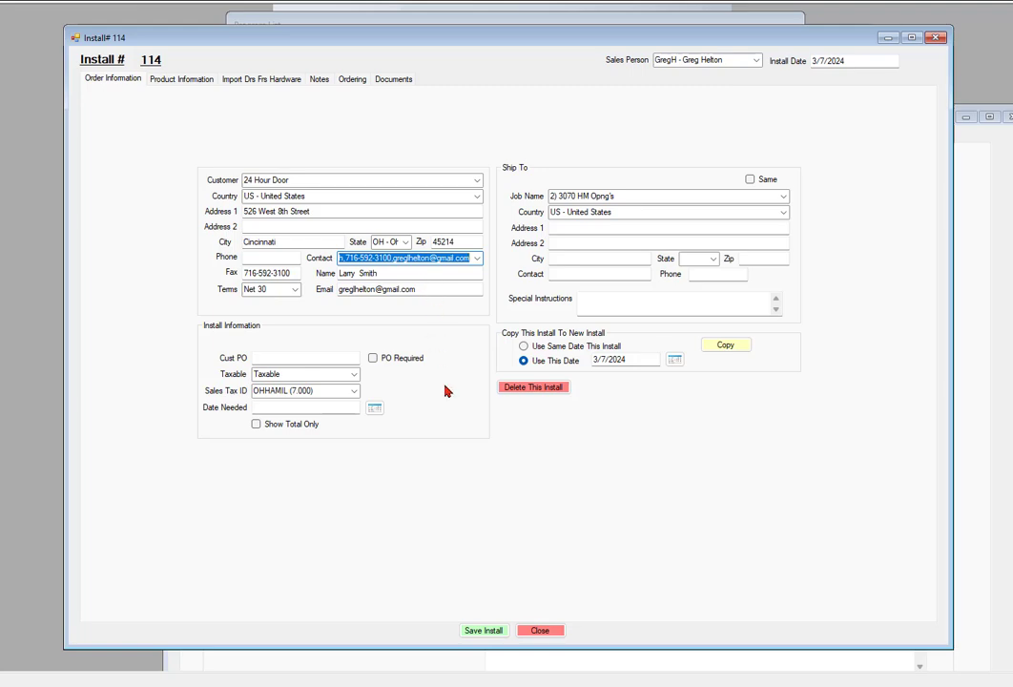
# Bring the new estimate back to the front and add a second customer with their listed contact to its bidders list
pyautogui.click(985, 181)
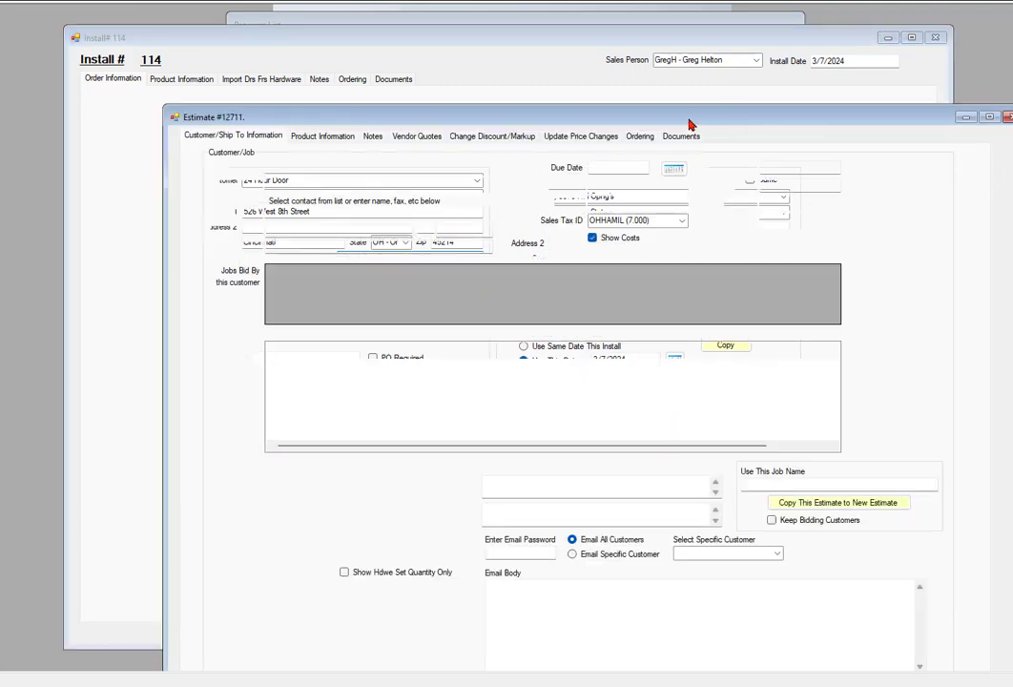
pyautogui.moveTo(688, 119); pyautogui.dragTo(571, 21)
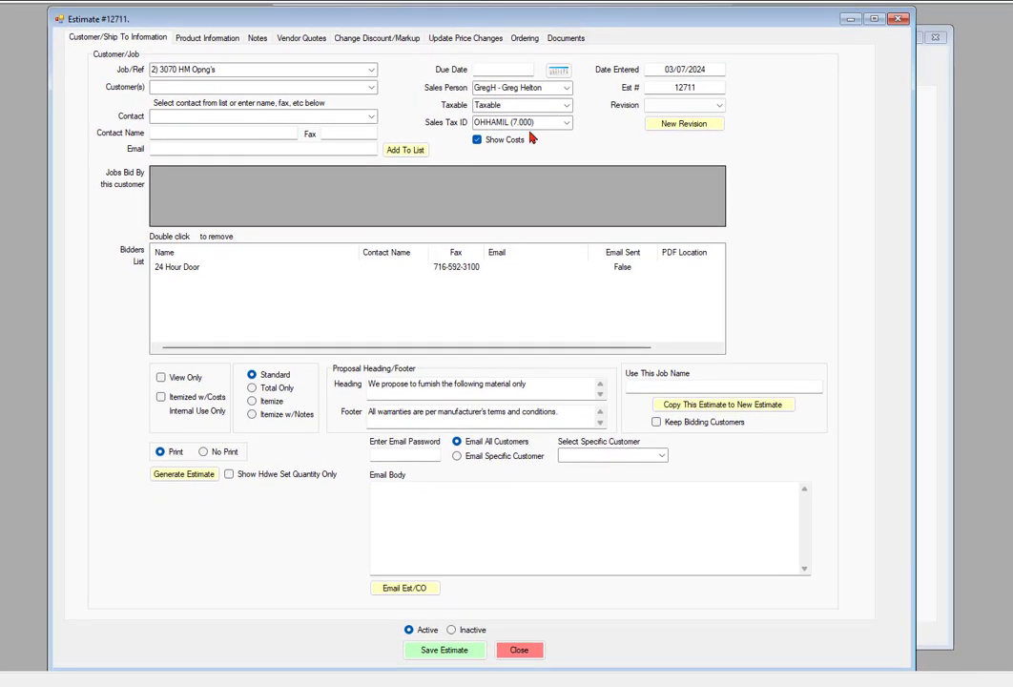
pyautogui.click(371, 89)
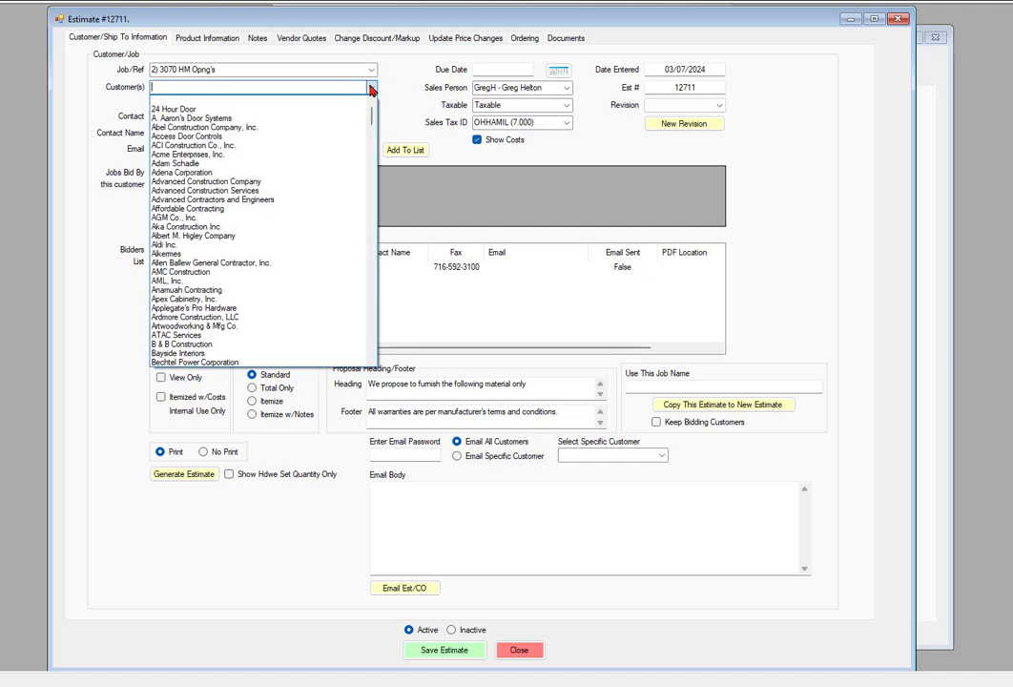
pyautogui.click(184, 164)
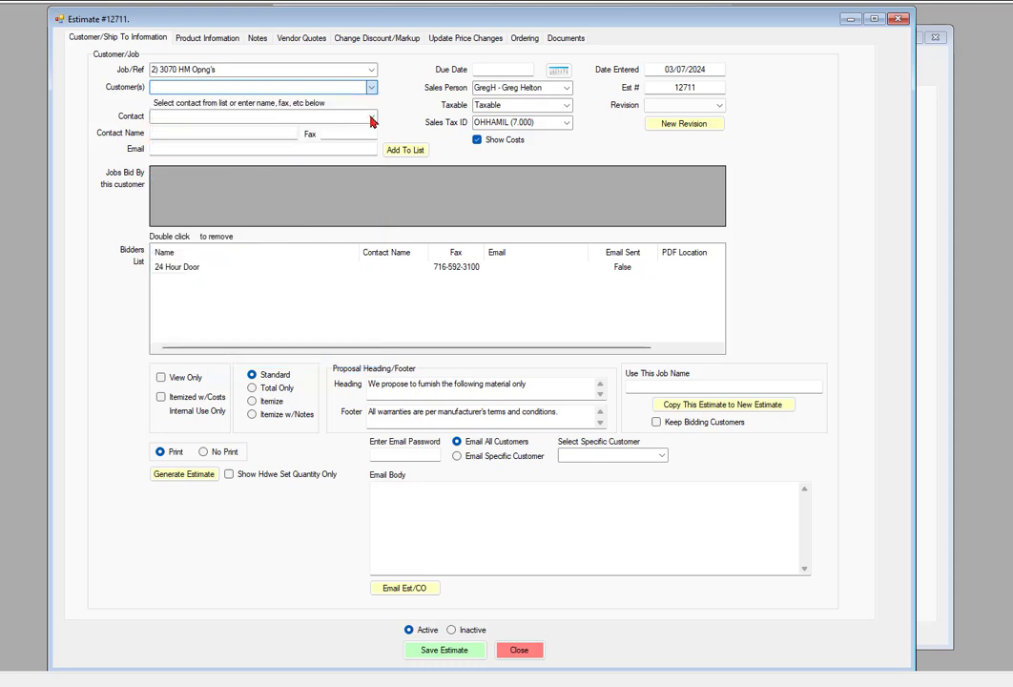
pyautogui.click(371, 116)
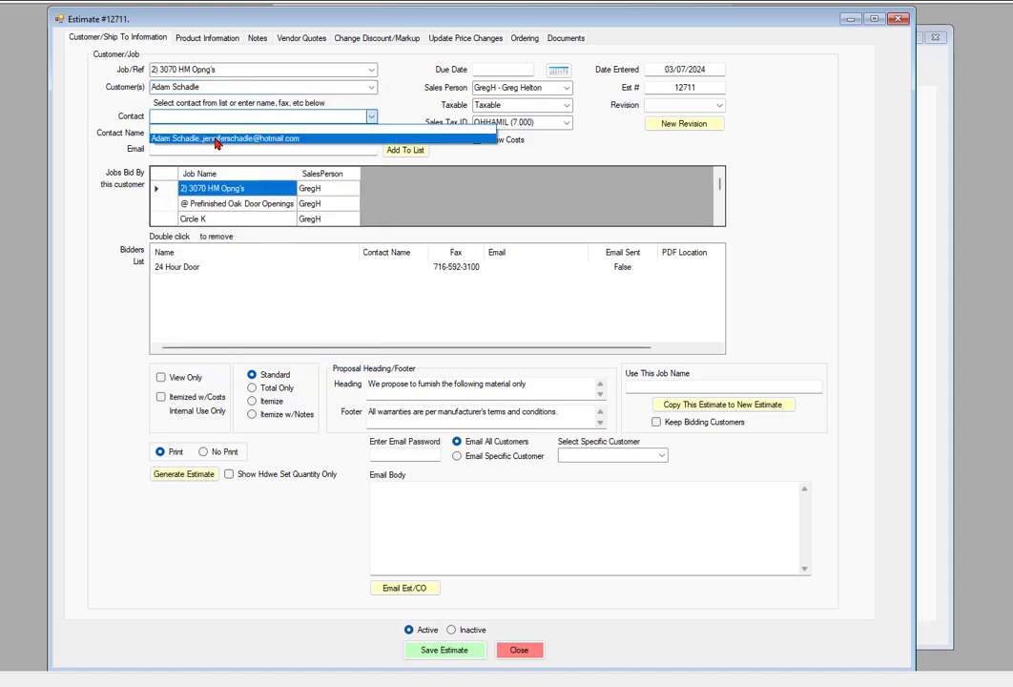
pyautogui.click(216, 140)
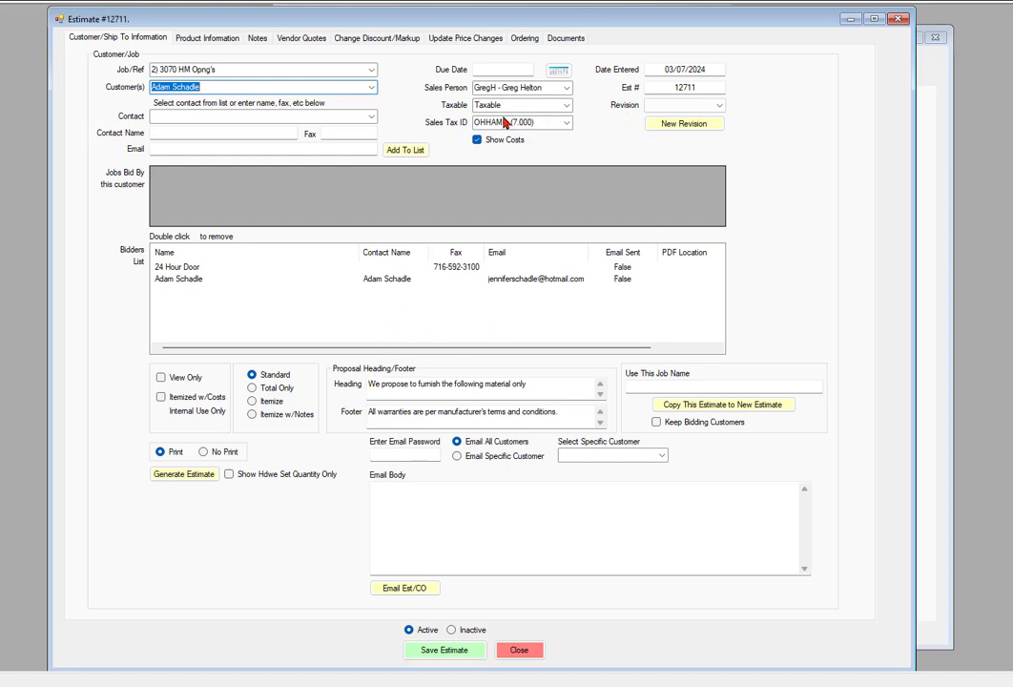
# Show the estimate's Labor/Installation products, load the InstallExitDev item into the product fields and save the part
pyautogui.click(211, 42)
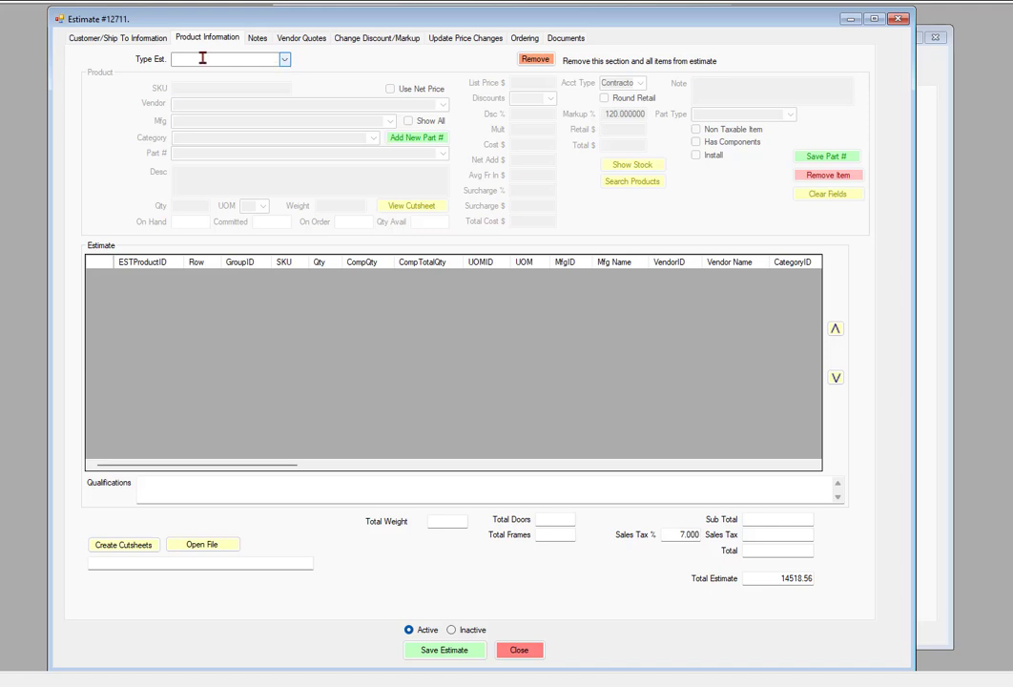
pyautogui.click(284, 59)
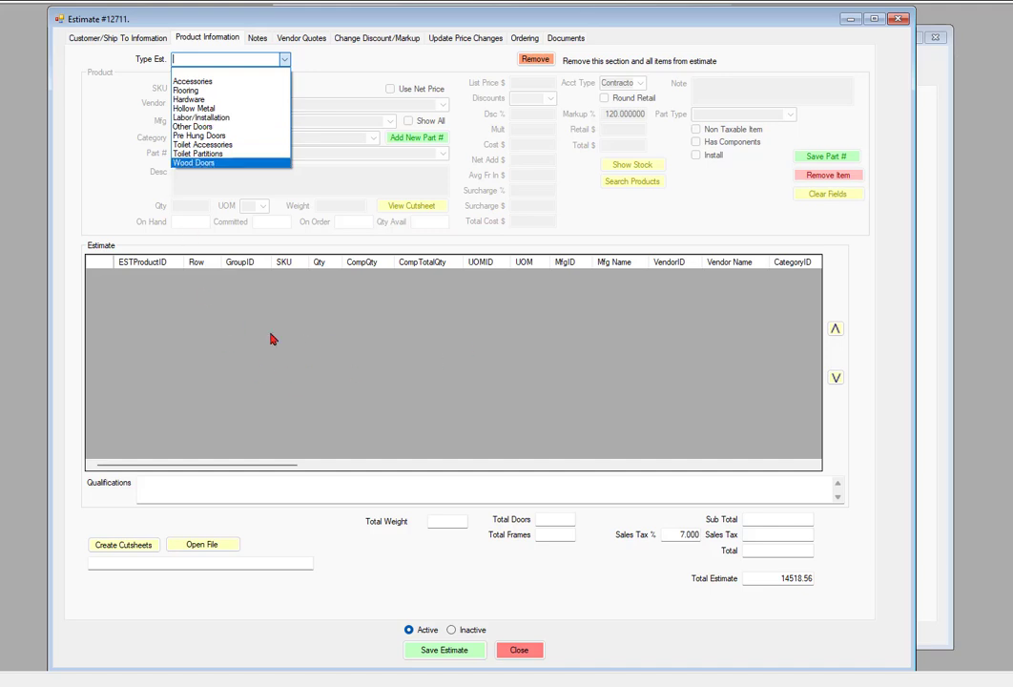
pyautogui.click(203, 118)
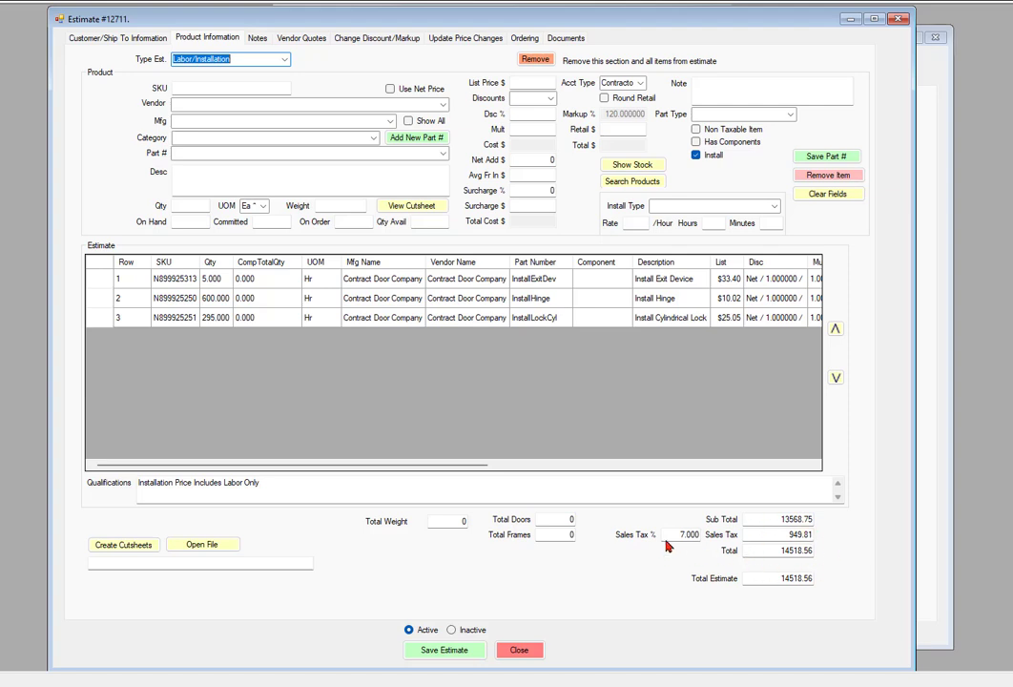
pyautogui.click(384, 284)
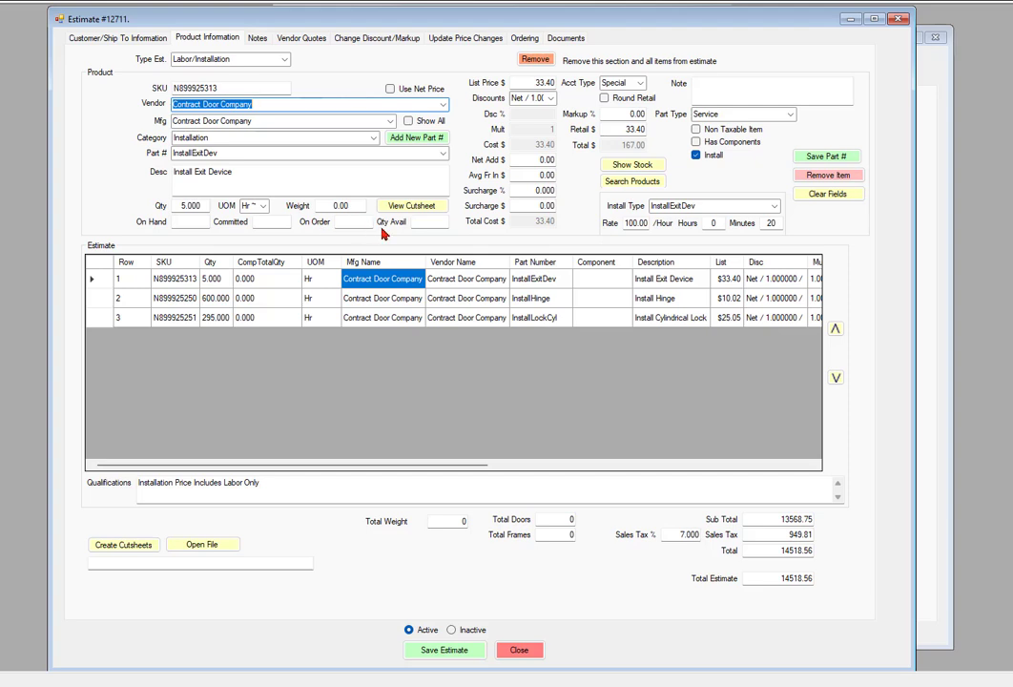
pyautogui.click(822, 156)
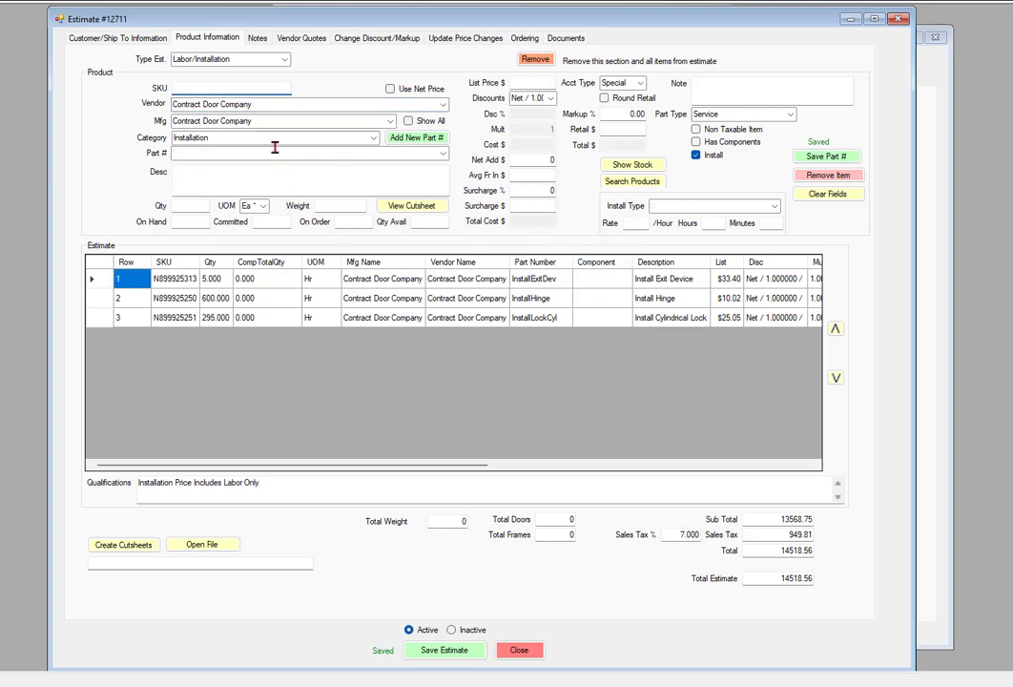
# Generate the estimate as a view-only Standard proposal from its customer information
pyautogui.click(106, 40)
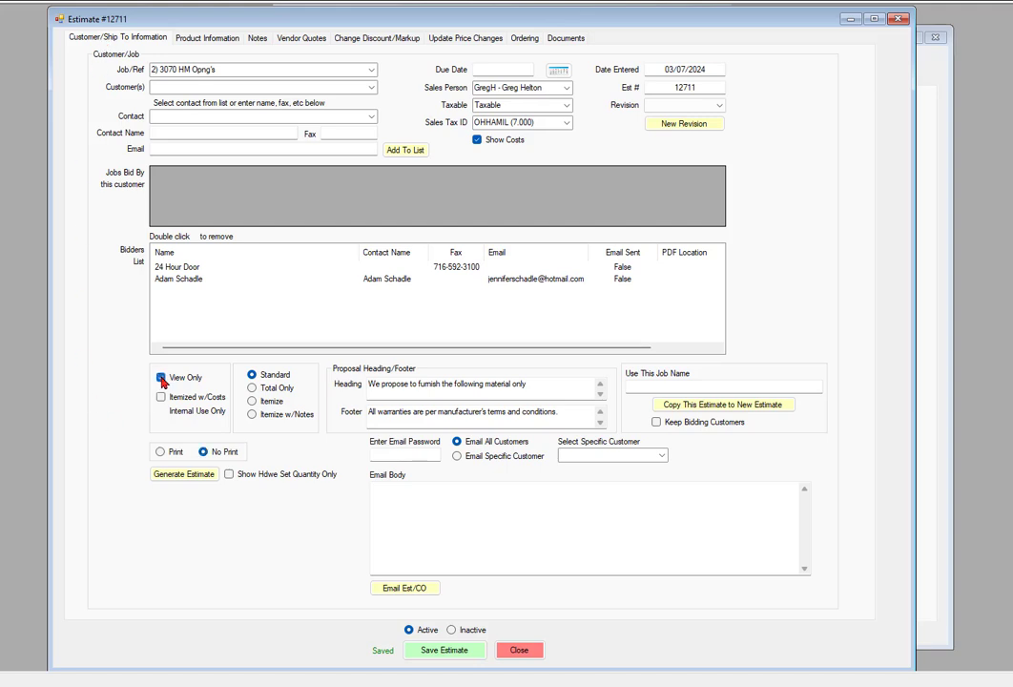
pyautogui.click(162, 377)
pyautogui.click(174, 474)
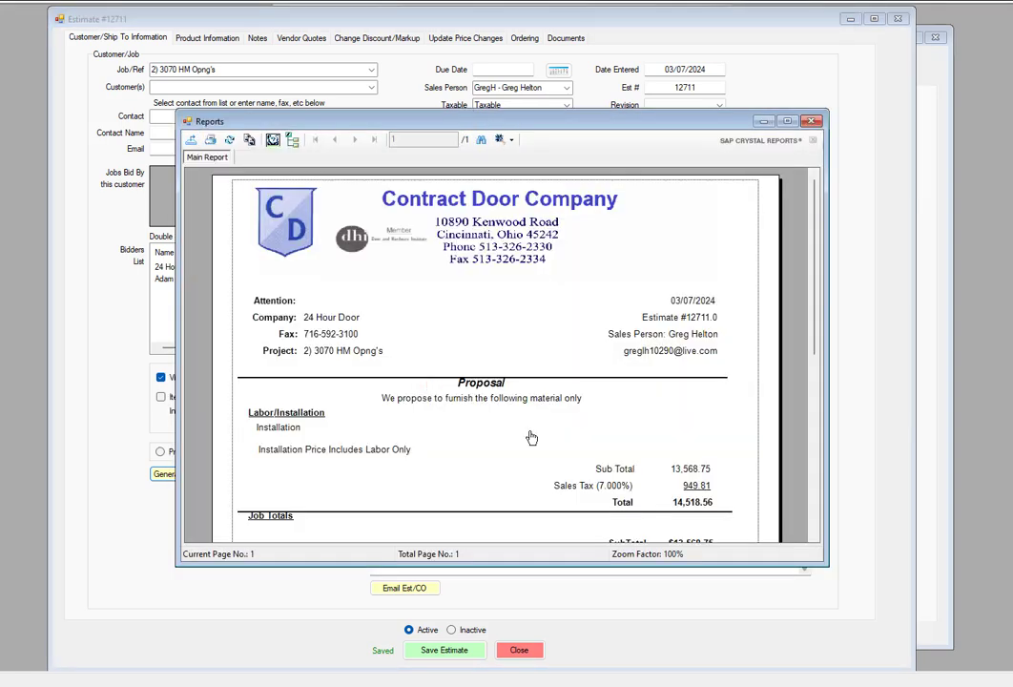
# Reposition and enlarge the Standard proposal report to read it down to the job totals, and close it
pyautogui.moveTo(388, 125); pyautogui.dragTo(362, 30)
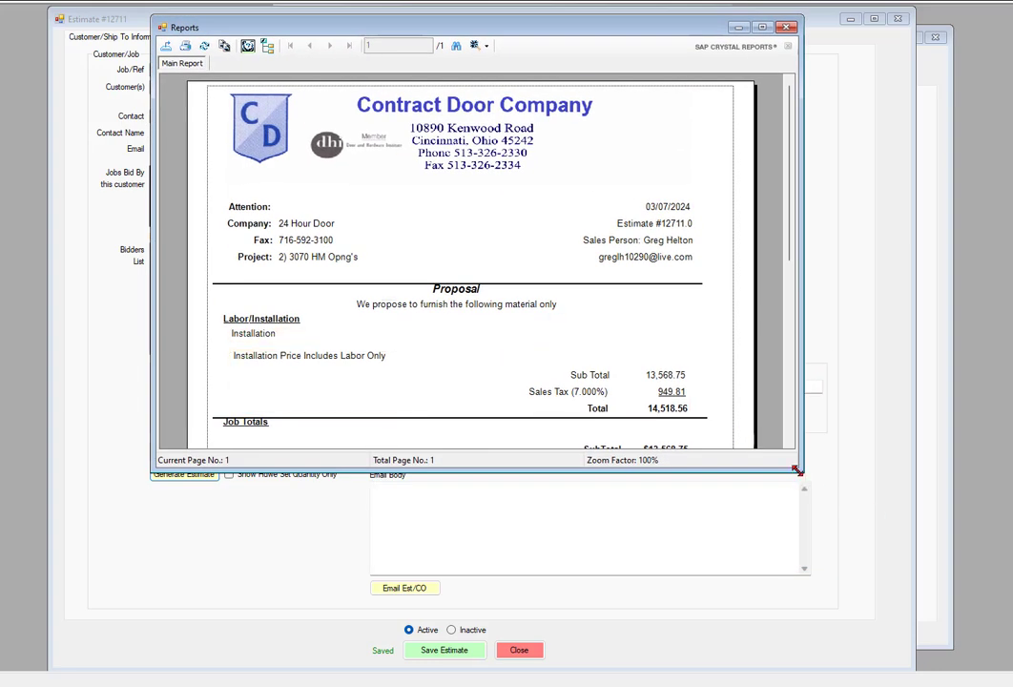
pyautogui.moveTo(797, 469); pyautogui.dragTo(854, 667)
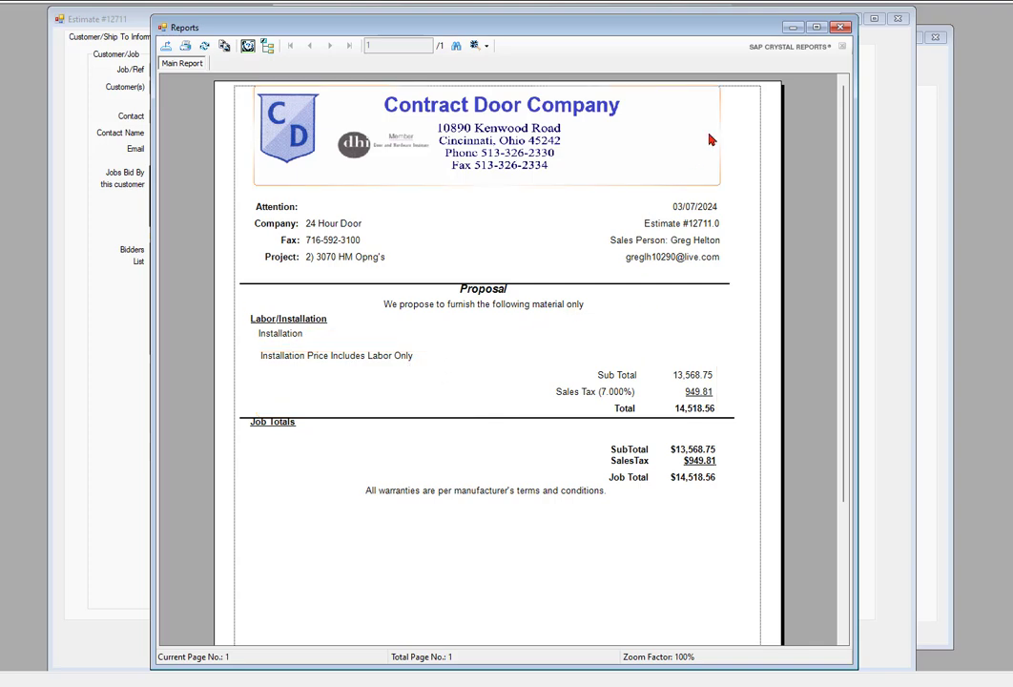
pyautogui.click(840, 27)
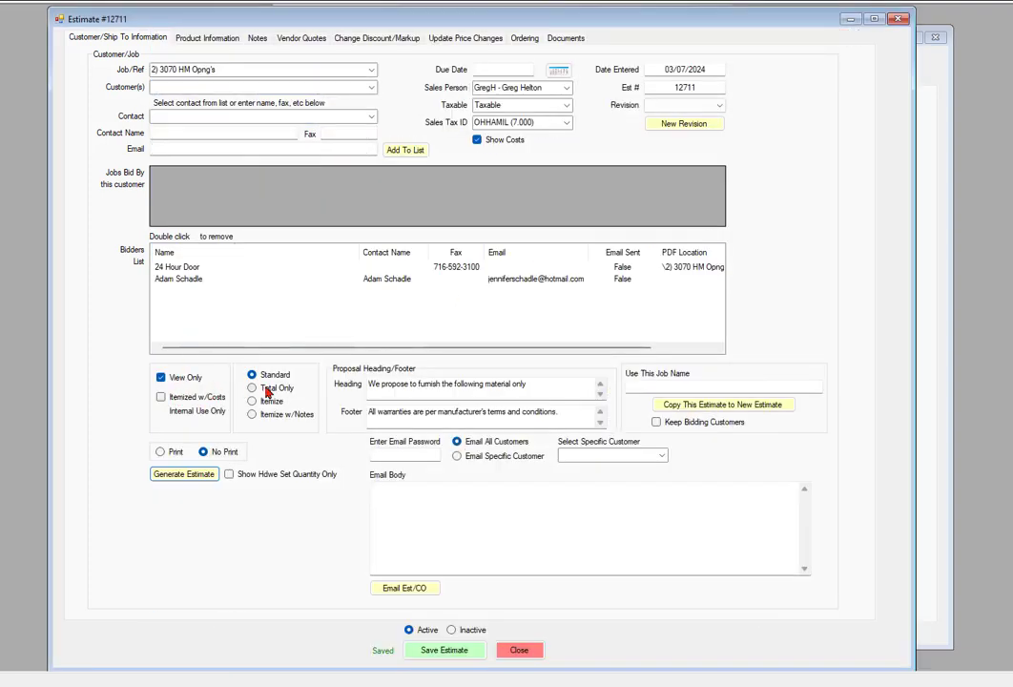
# Generate the estimate as a Total Only proposal, review it and close the report
pyautogui.click(253, 388)
pyautogui.click(182, 473)
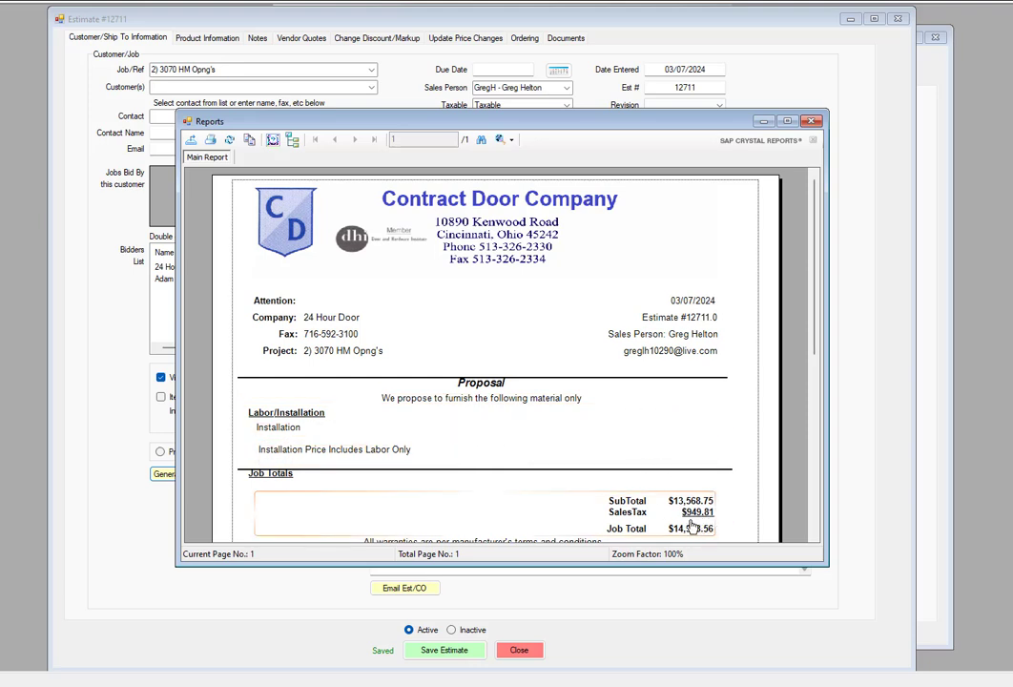
pyautogui.click(811, 124)
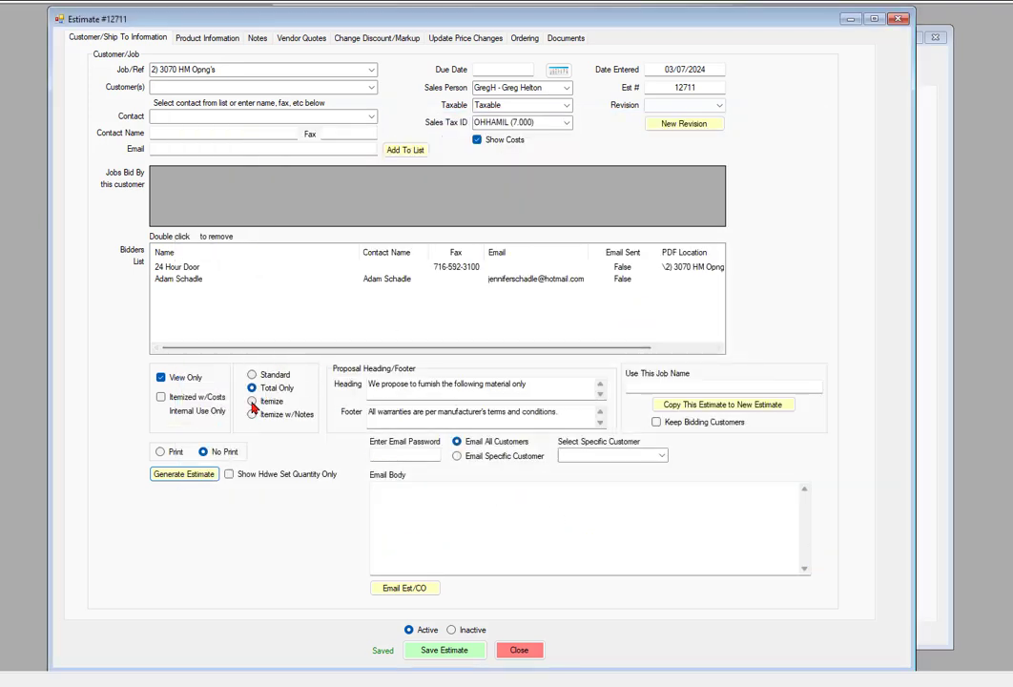
# Generate the estimate as an Itemize proposal, review the labor and installation lines with their totals, and close the report
pyautogui.click(252, 401)
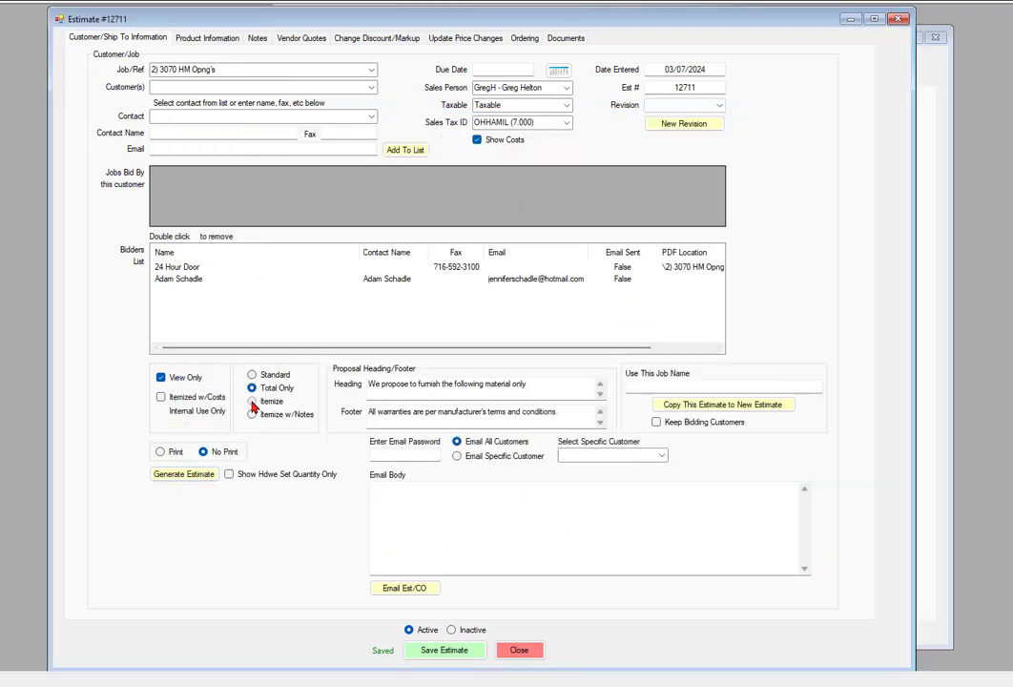
pyautogui.click(183, 475)
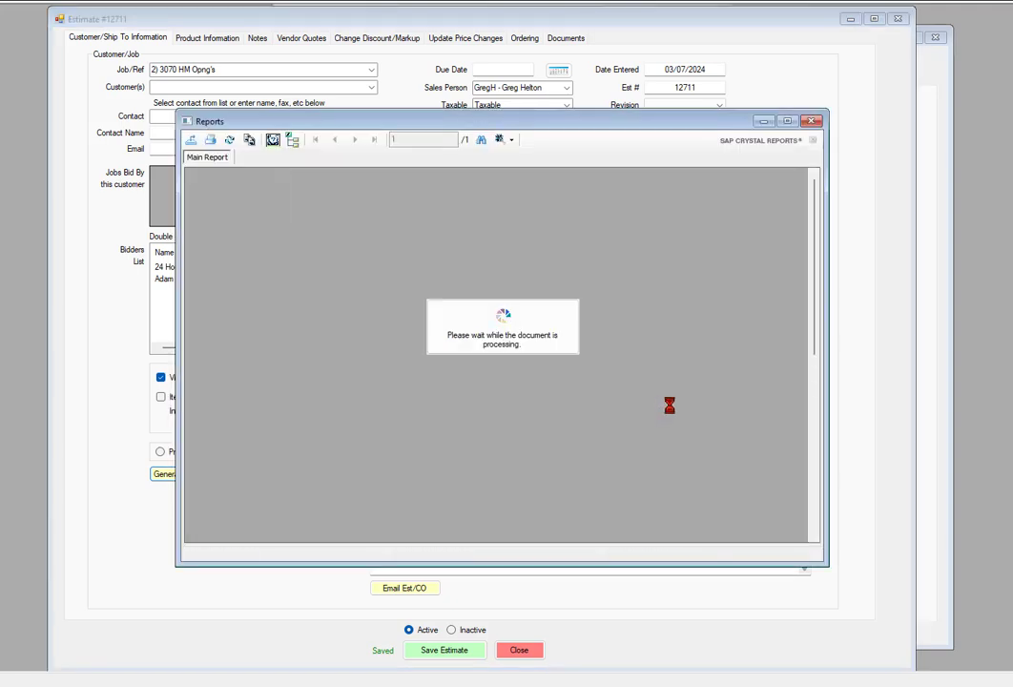
pyautogui.scroll(-3, 672, 408)
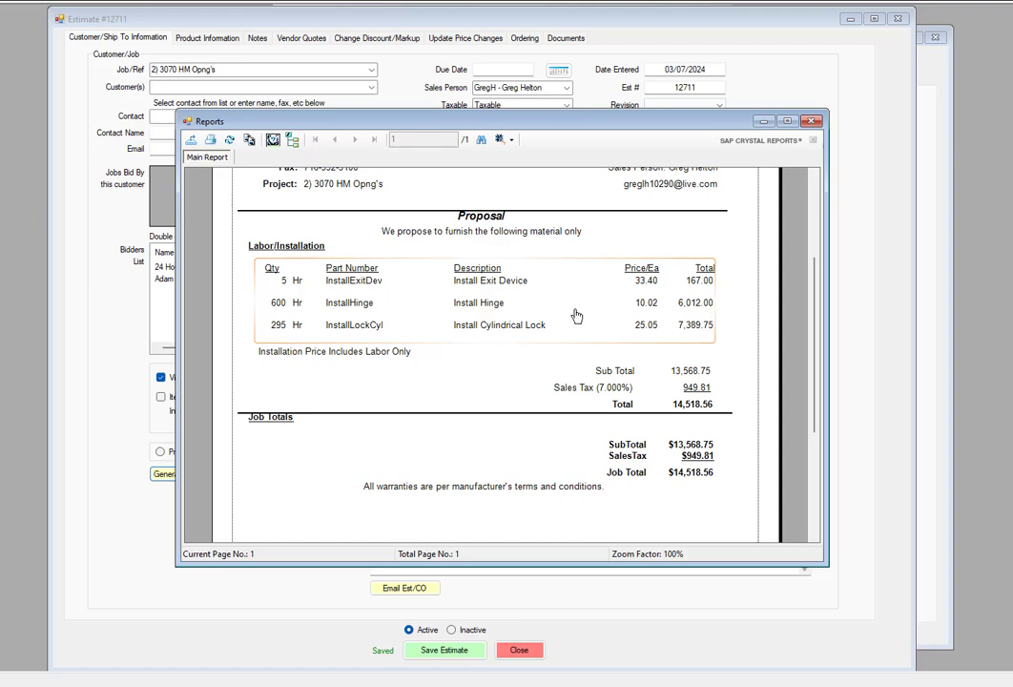
pyautogui.click(812, 124)
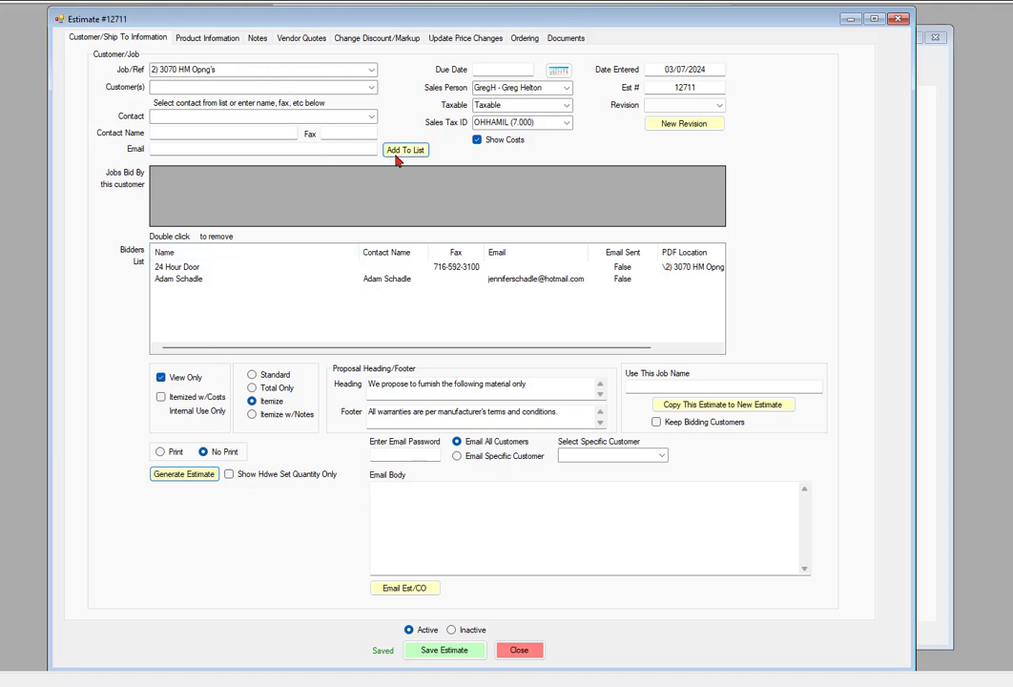
# Review which of the estimate's products can be sent to an order, and close the estimate
pyautogui.click(523, 40)
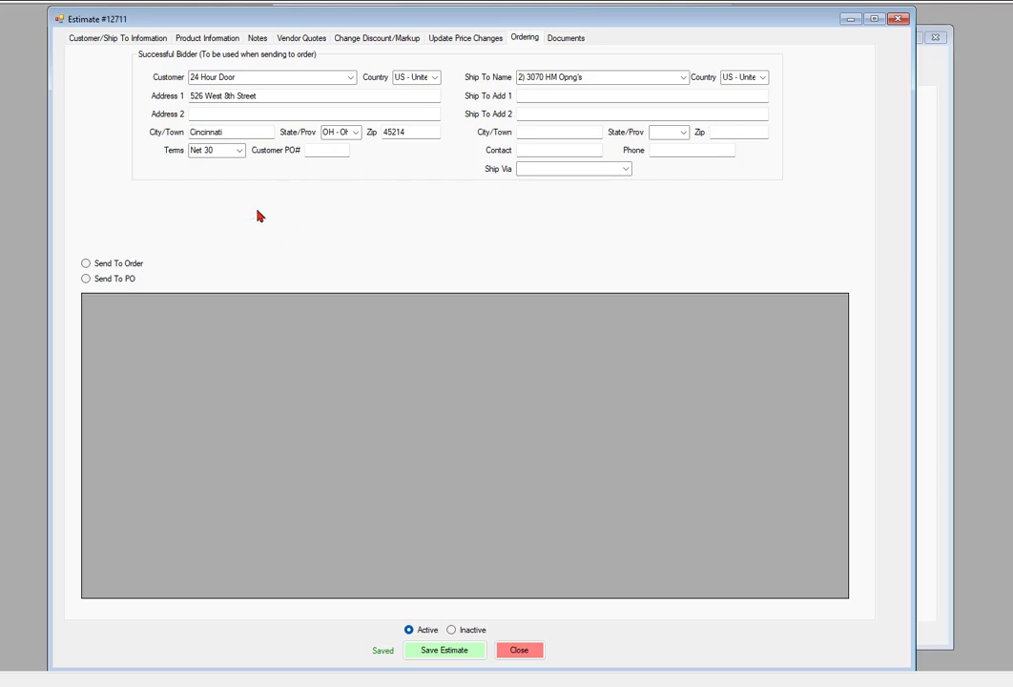
pyautogui.click(86, 263)
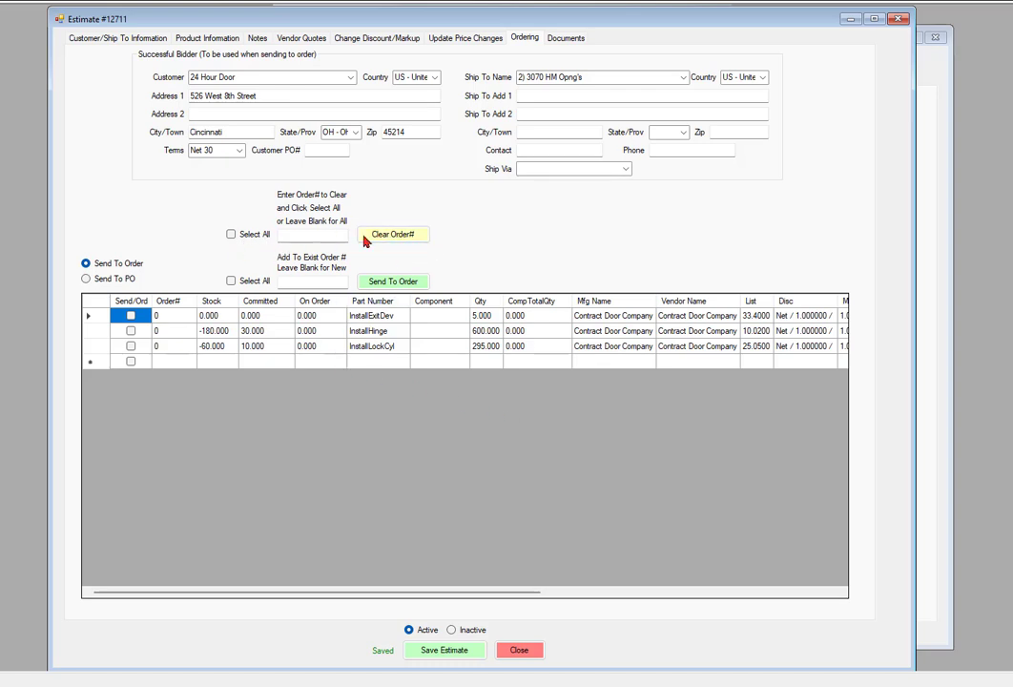
pyautogui.click(897, 19)
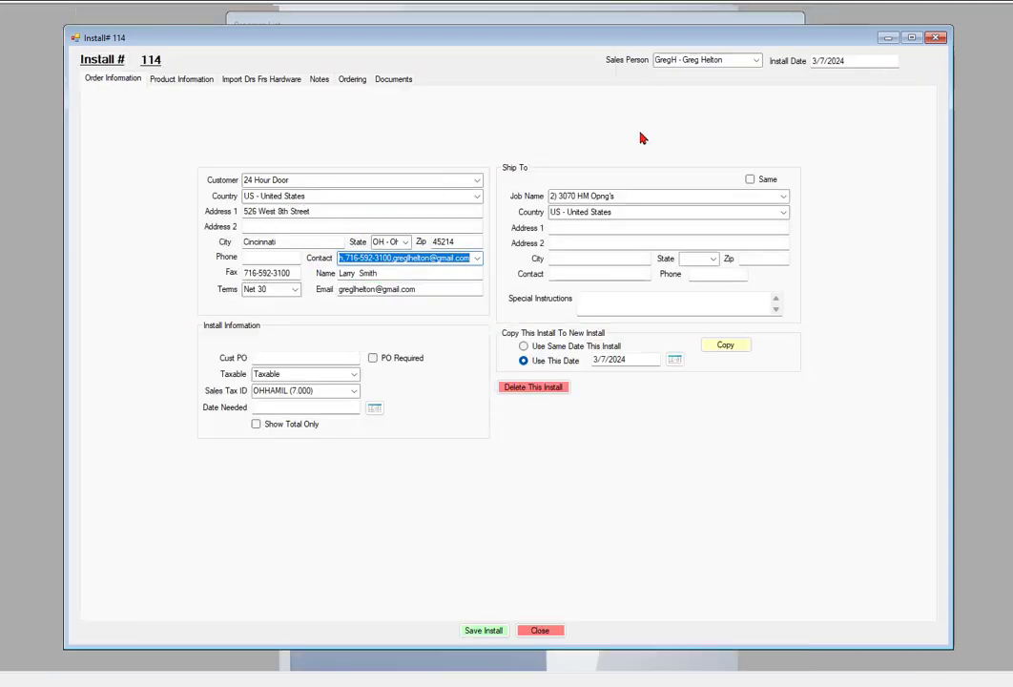
# Save Install 114 and show its ordering information
pyautogui.click(352, 81)
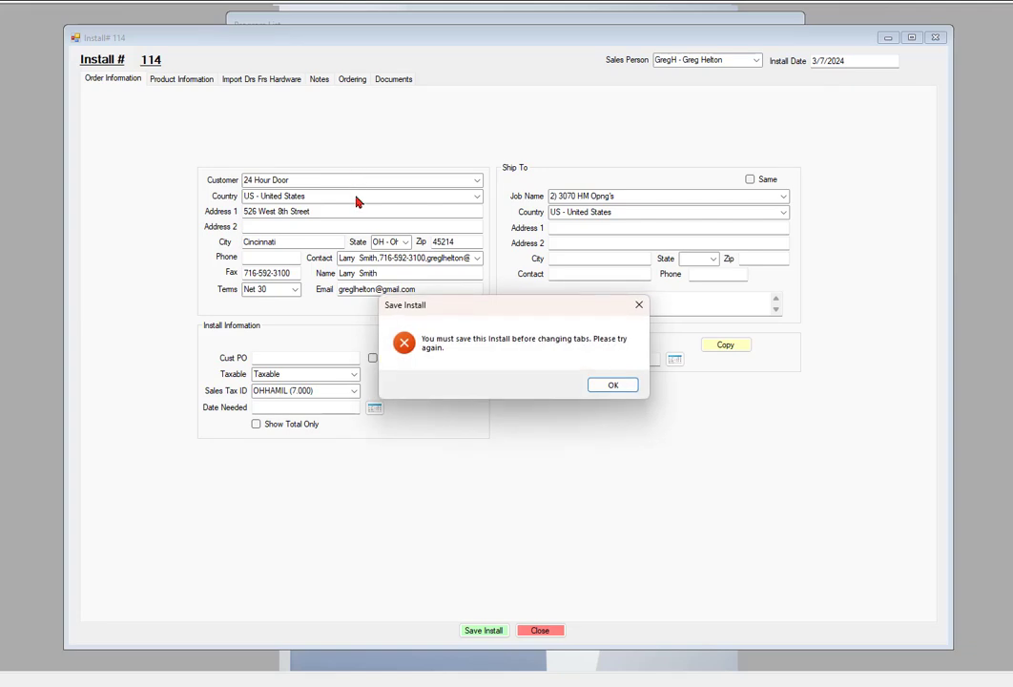
pyautogui.click(616, 385)
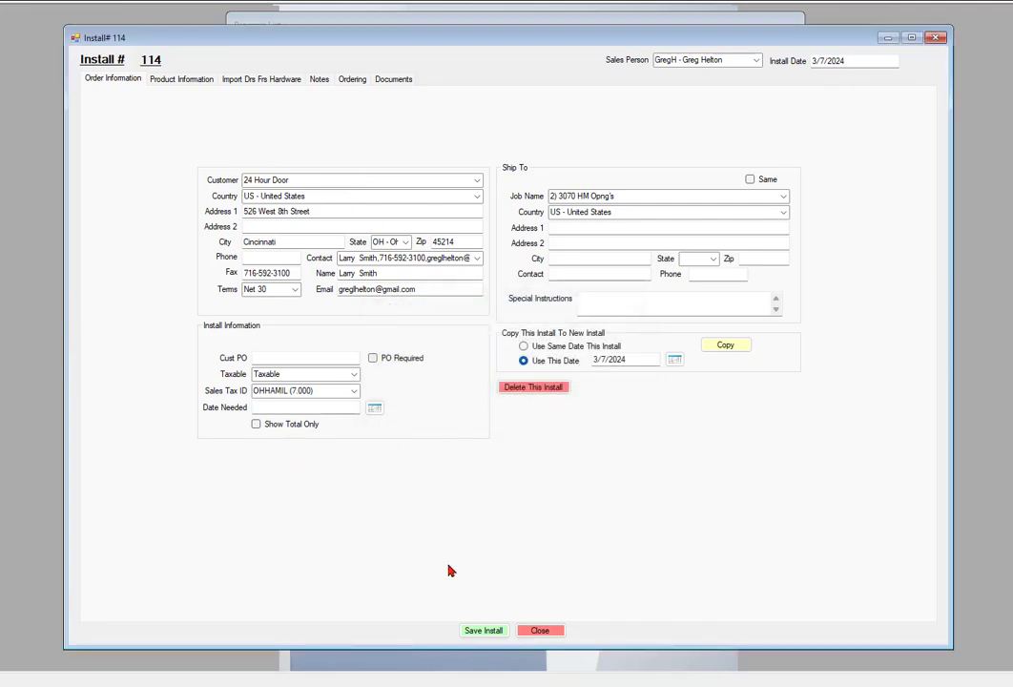
pyautogui.click(481, 632)
pyautogui.click(350, 81)
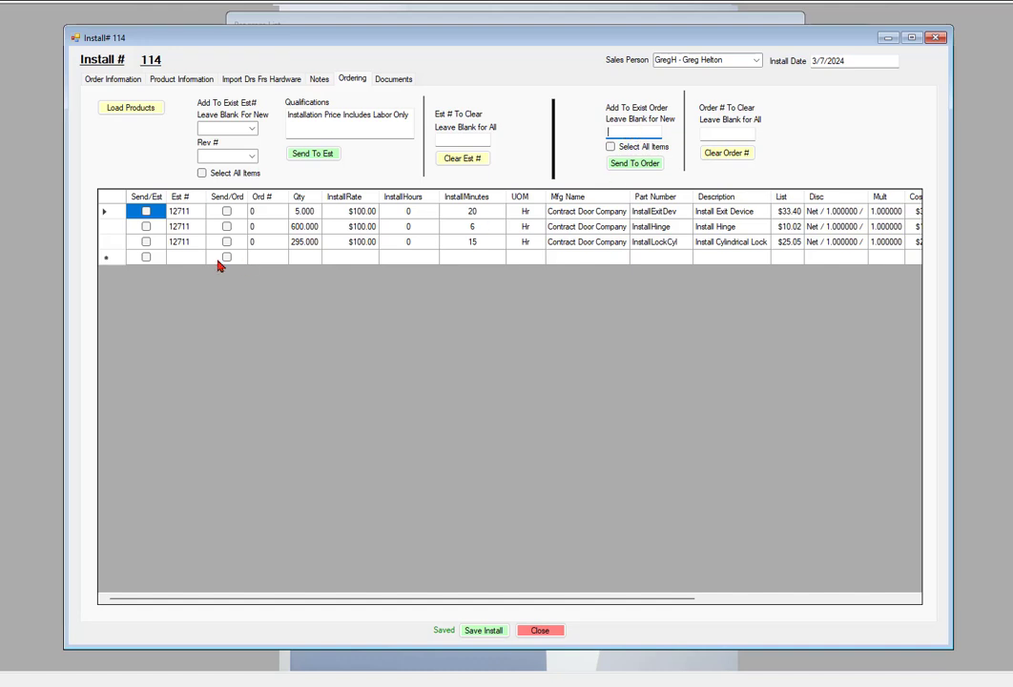
# Mark all of the install's items for sending to an order, leaving none marked for an estimate
pyautogui.click(145, 214)
pyautogui.click(146, 244)
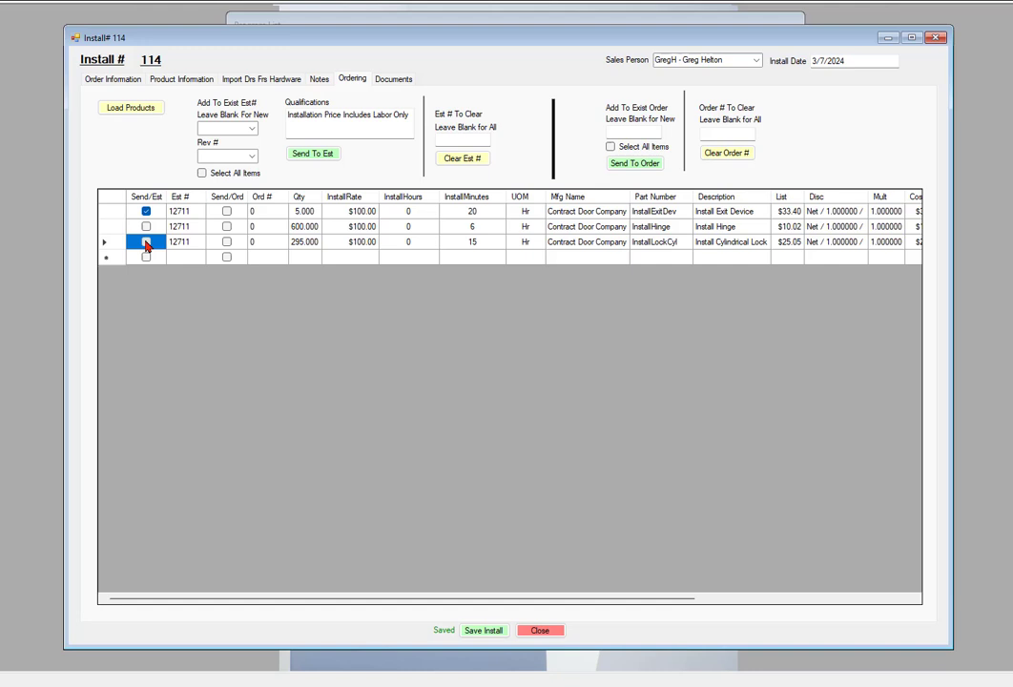
pyautogui.click(610, 147)
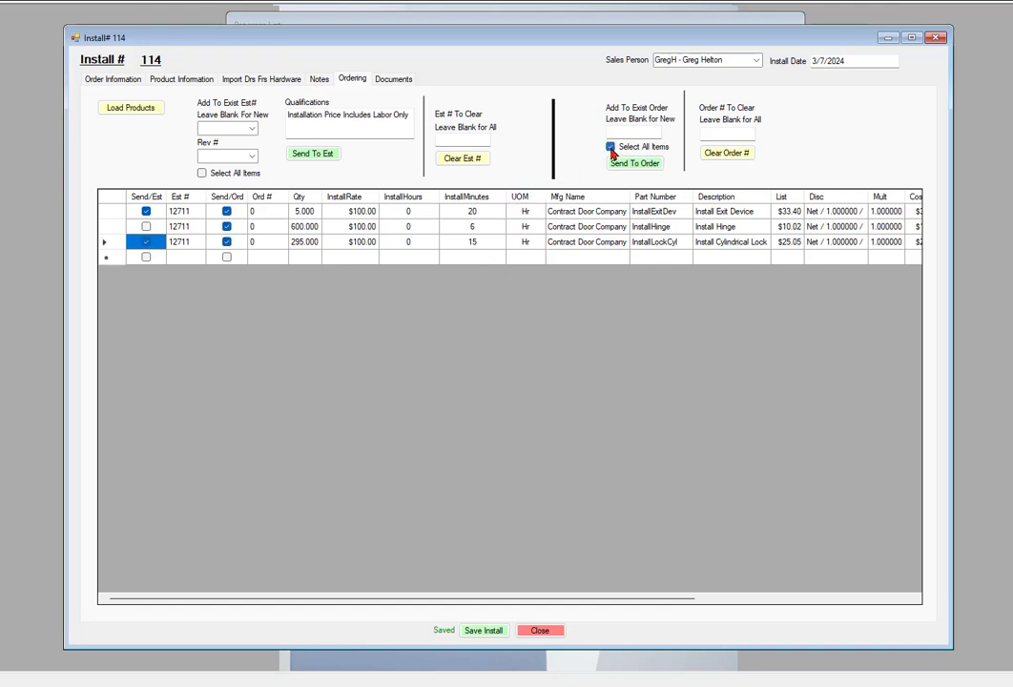
pyautogui.click(145, 212)
pyautogui.click(146, 242)
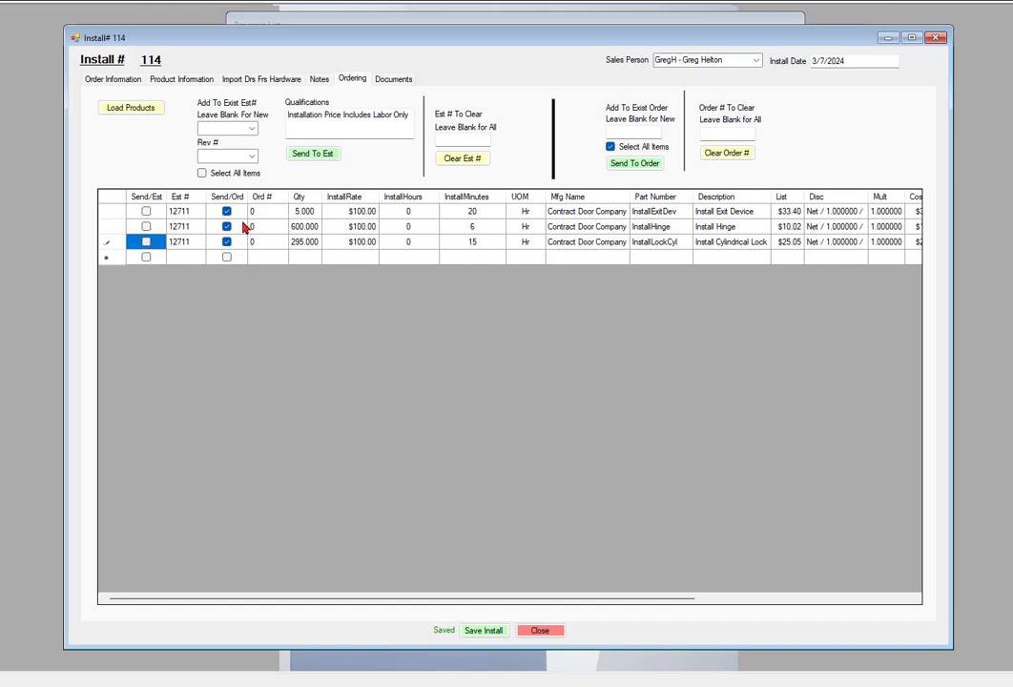
# Send the marked items to a new order and show that order's product information
pyautogui.click(635, 164)
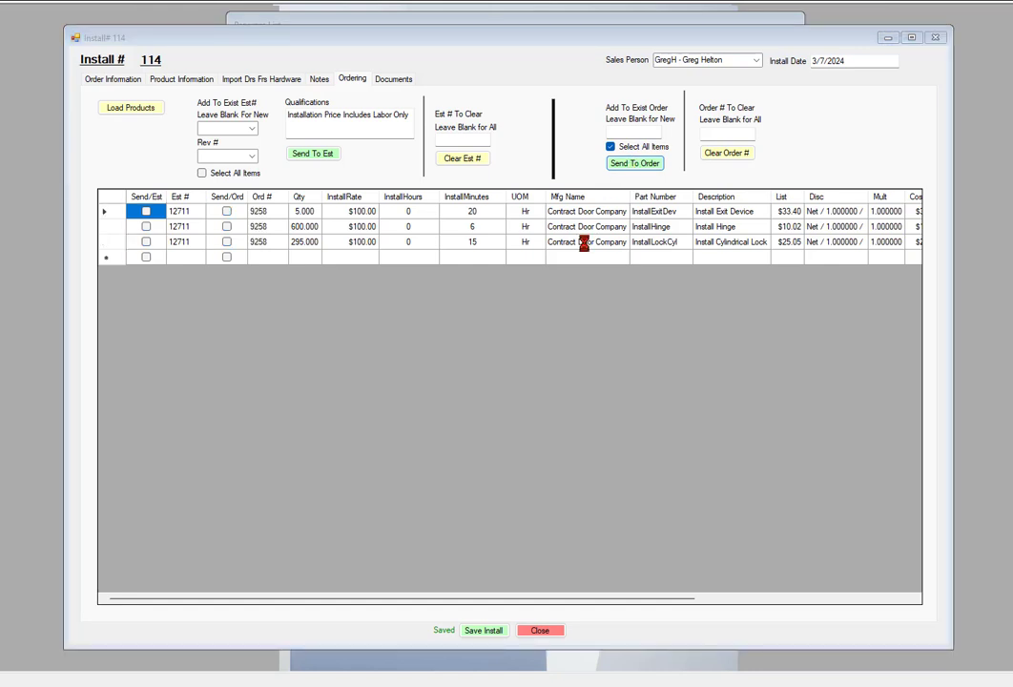
pyautogui.click(620, 384)
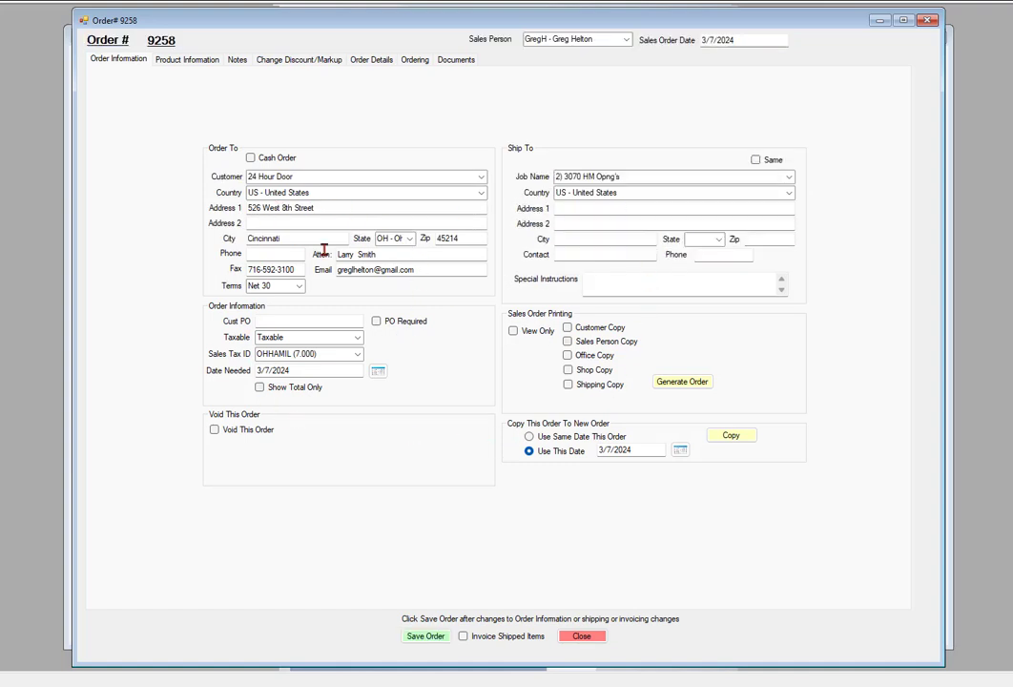
pyautogui.click(164, 58)
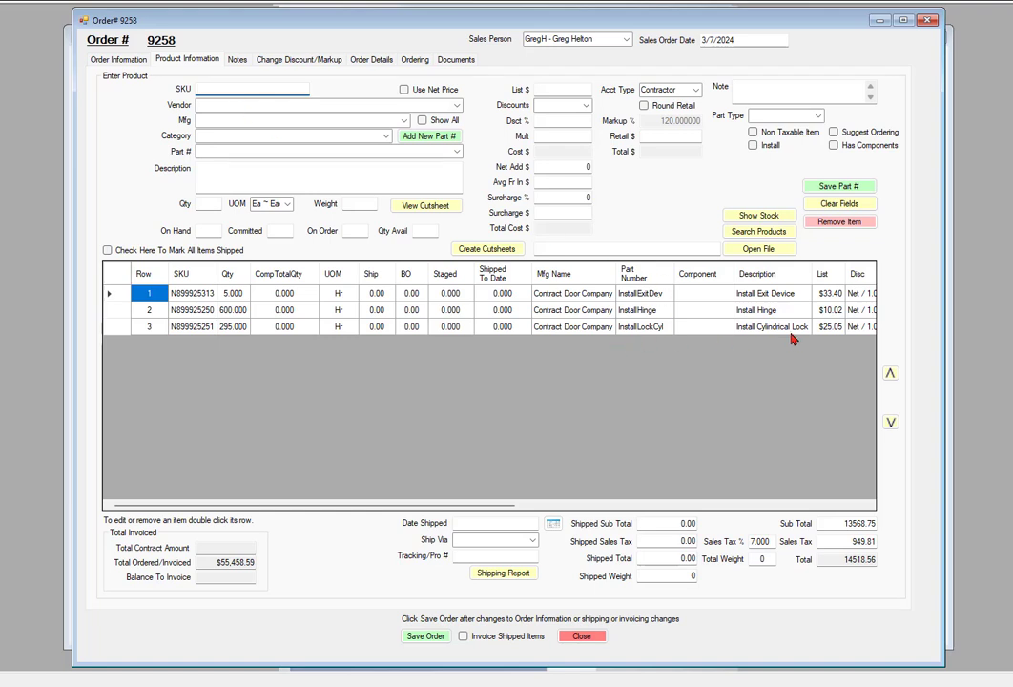
# Fill in Hager Companies part BB1279 4-1/2" x 4-1/2" x US26D from Hinges, Pivots, Etc with quantity 600, and clear the product fields
pyautogui.click(227, 106)
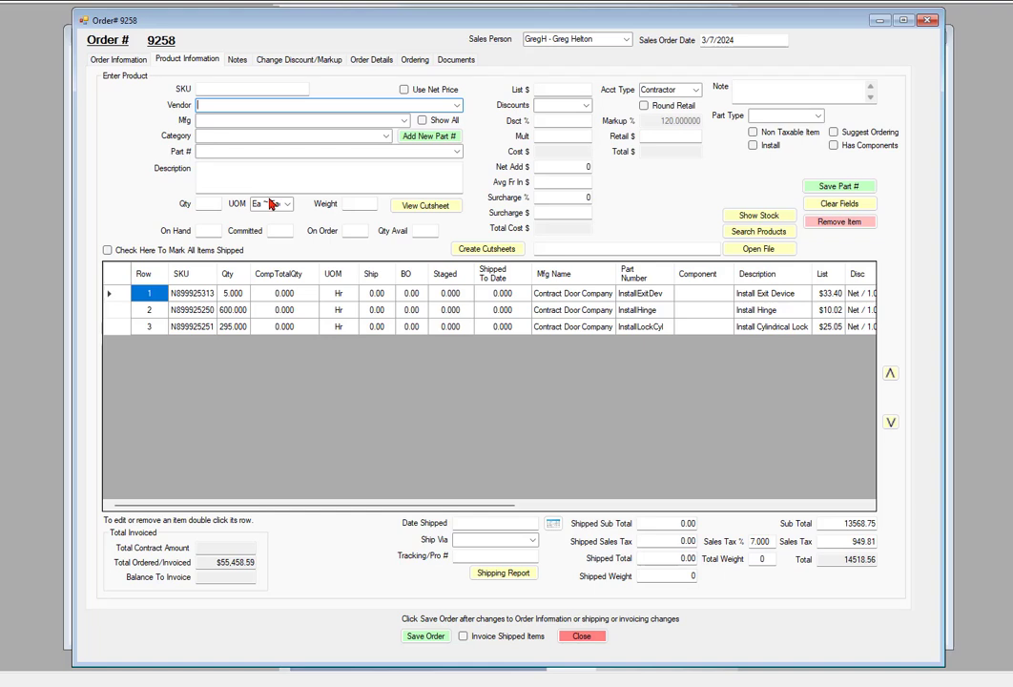
pyautogui.write('Hager Companies')
pyautogui.press('Tab')
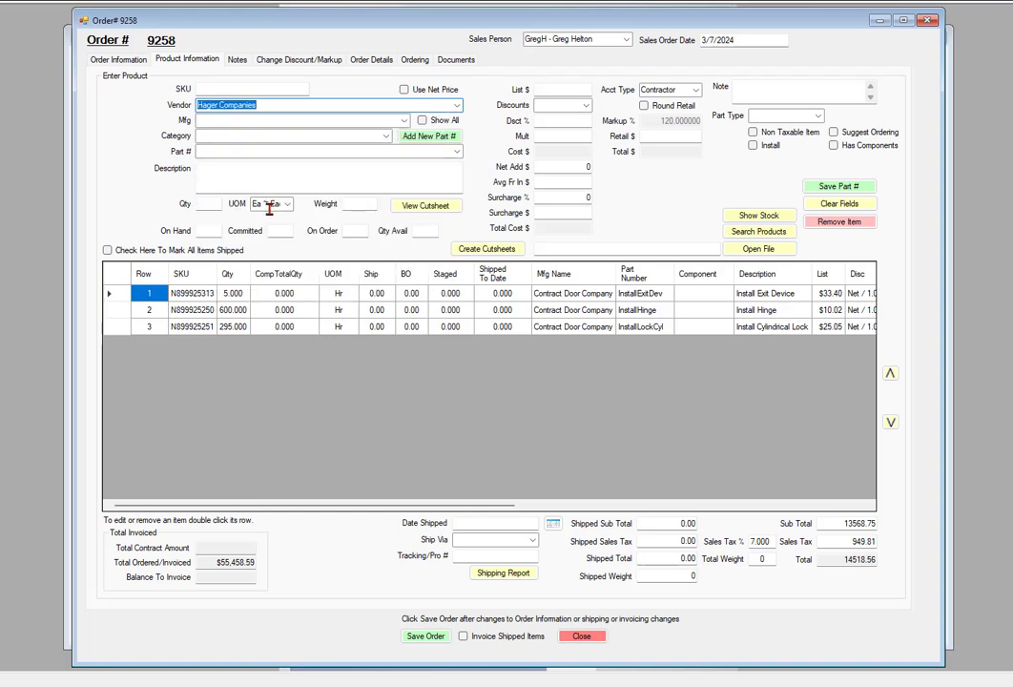
pyautogui.write('Hinges')
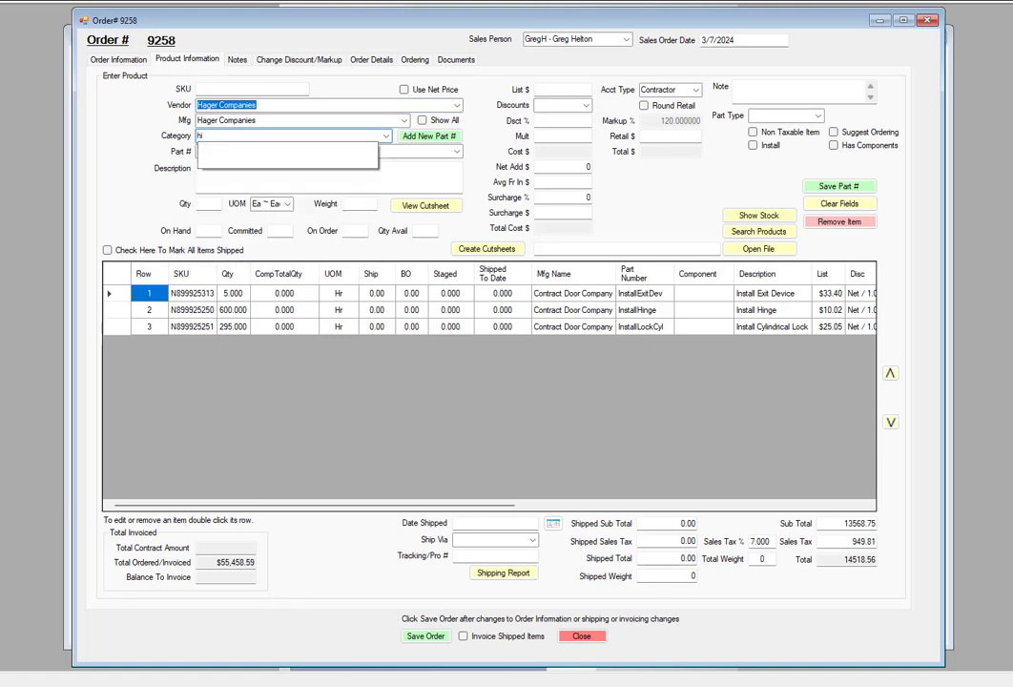
pyautogui.press('Tab')
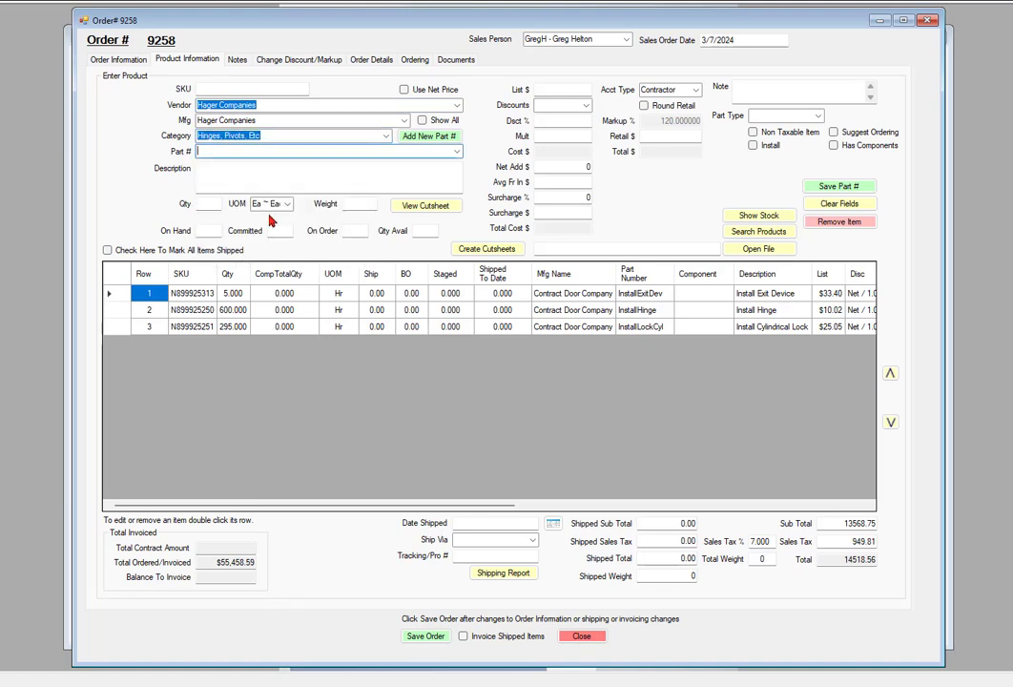
pyautogui.write('bb1')
pyautogui.write('279 3-1/')
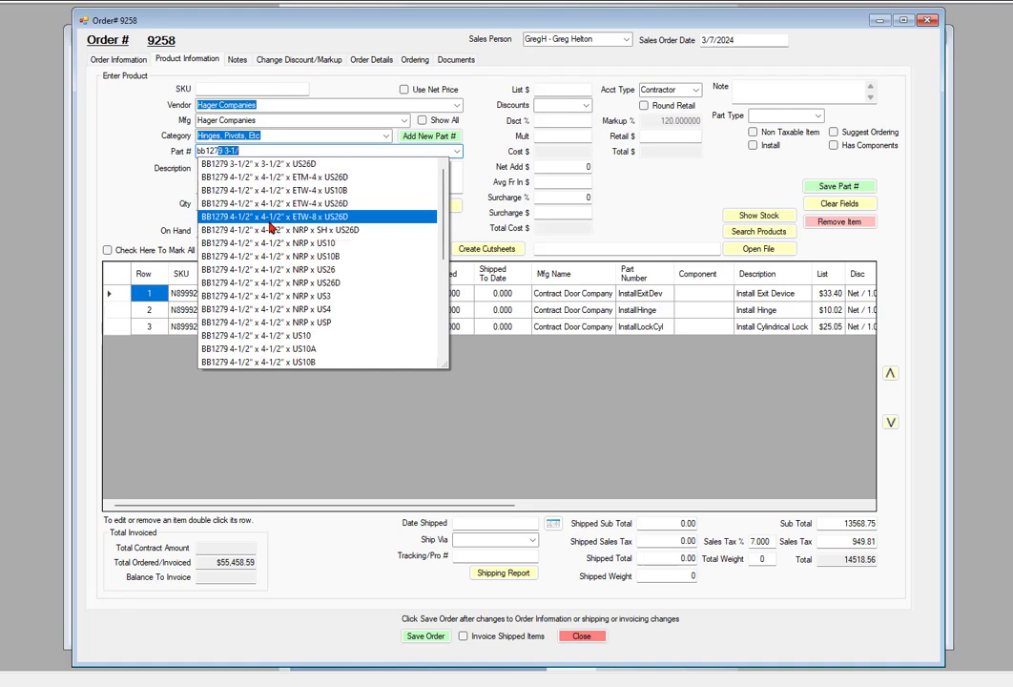
pyautogui.scroll(-2, 343, 258)
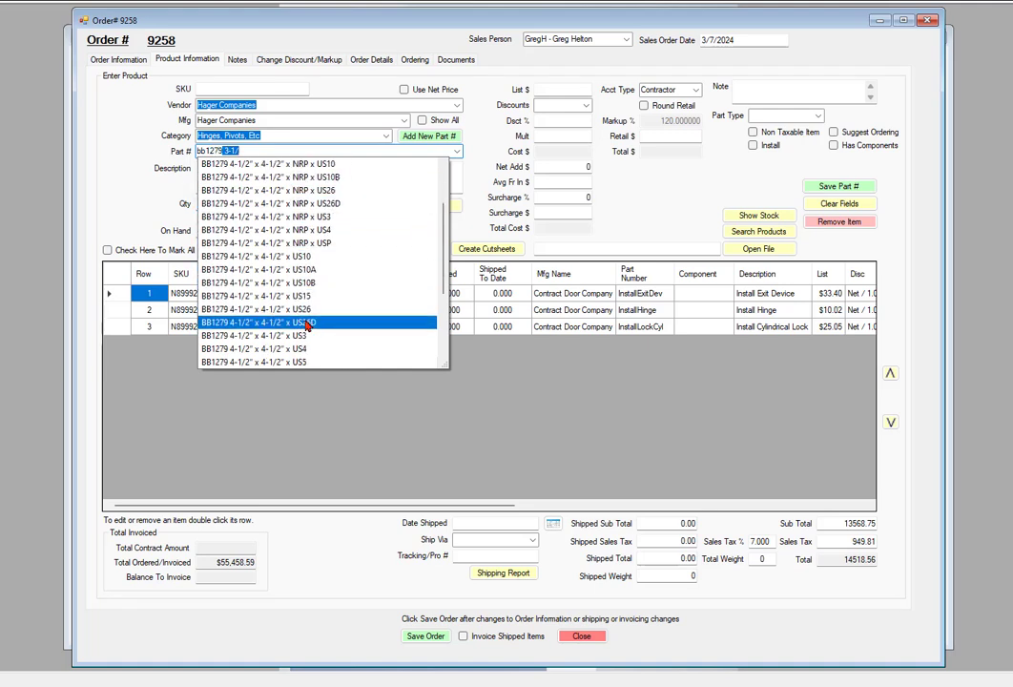
pyautogui.click(307, 325)
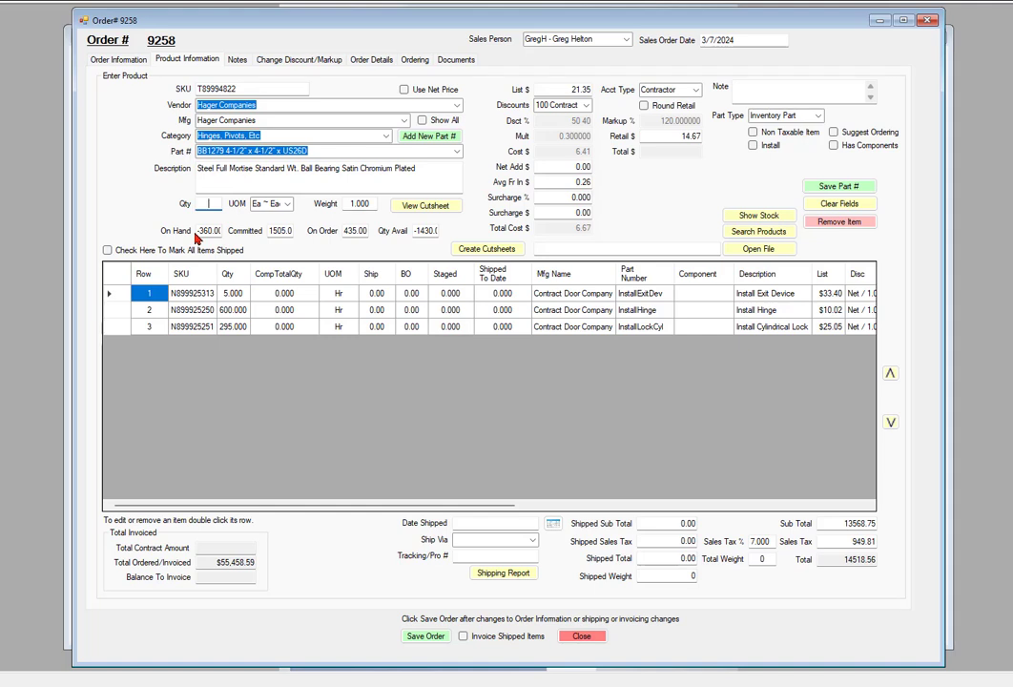
pyautogui.write('00')
pyautogui.click(840, 204)
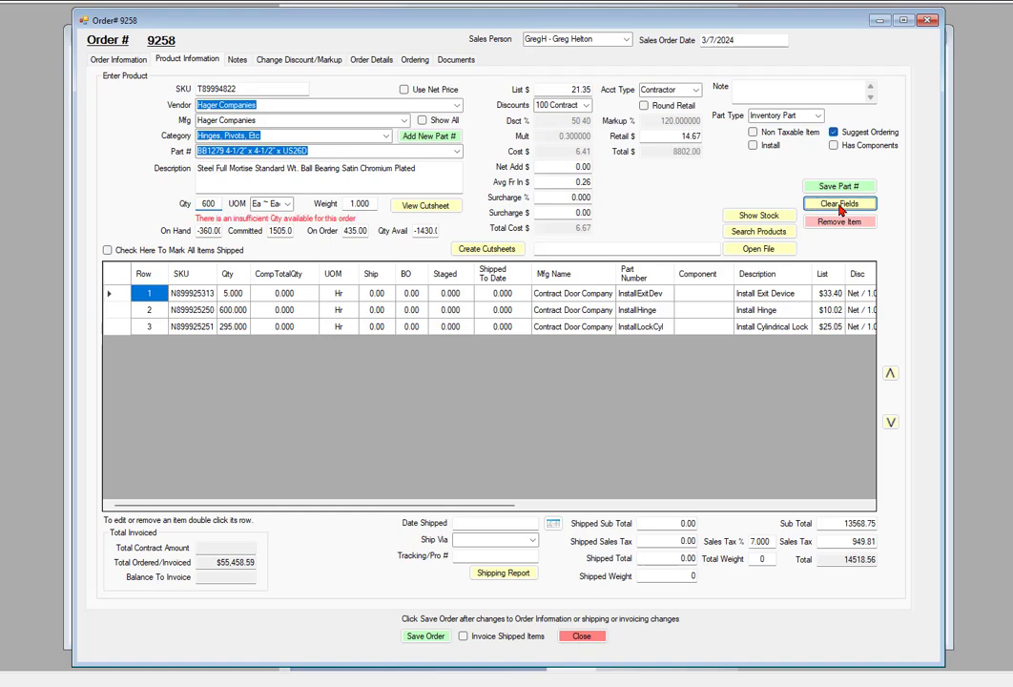
# Load the order's InstallExitDev item into the product fields, check its markup and save the part
pyautogui.doubleClick(584, 296)
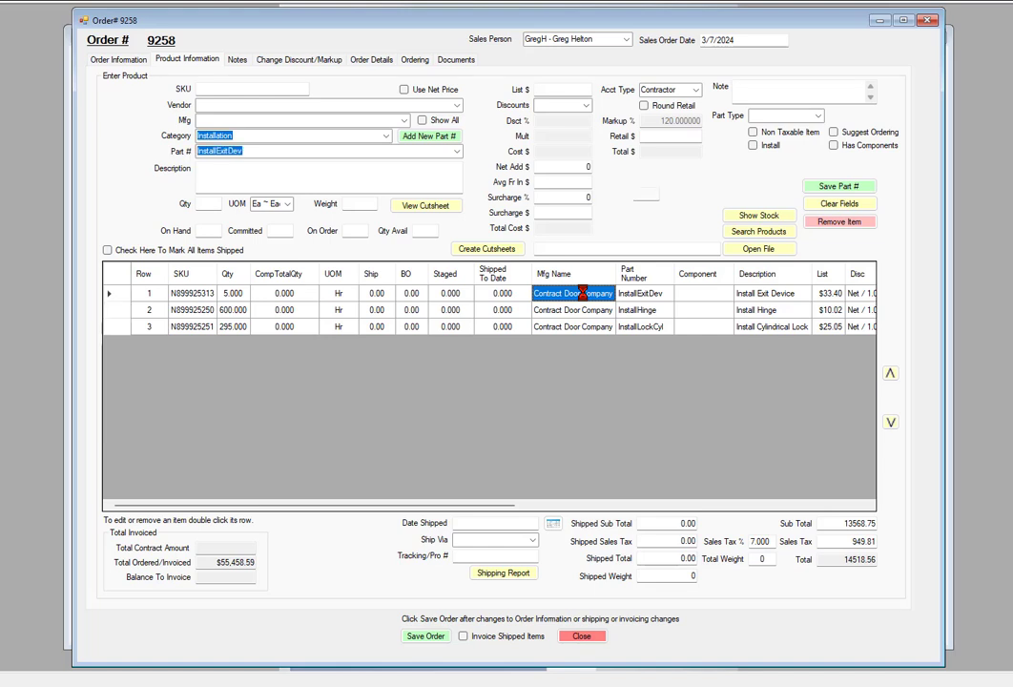
pyautogui.click(699, 120)
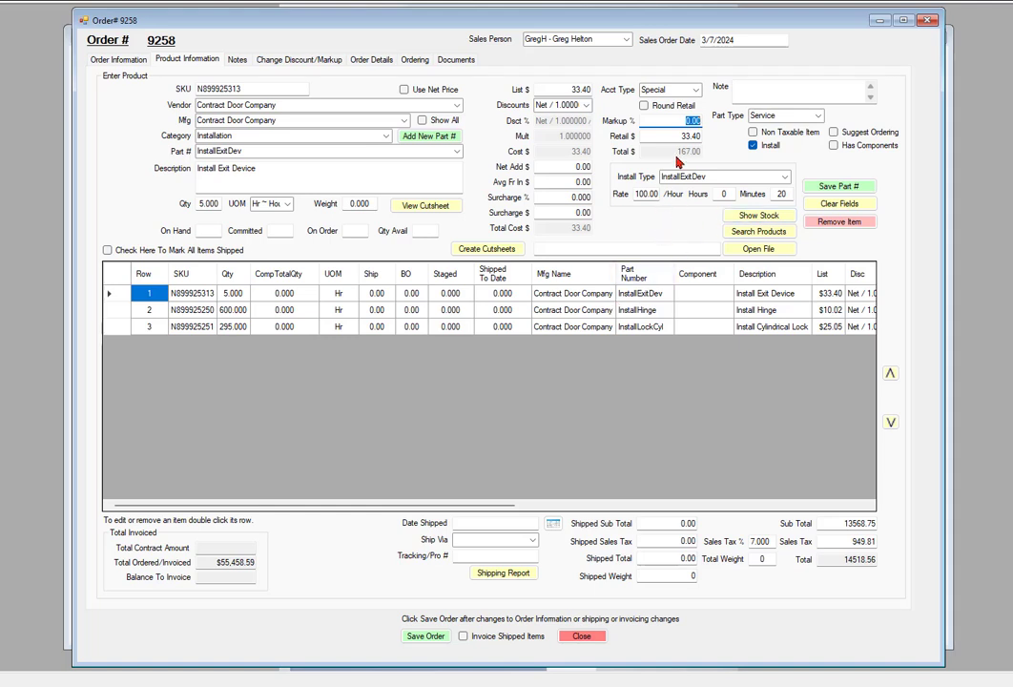
pyautogui.click(832, 188)
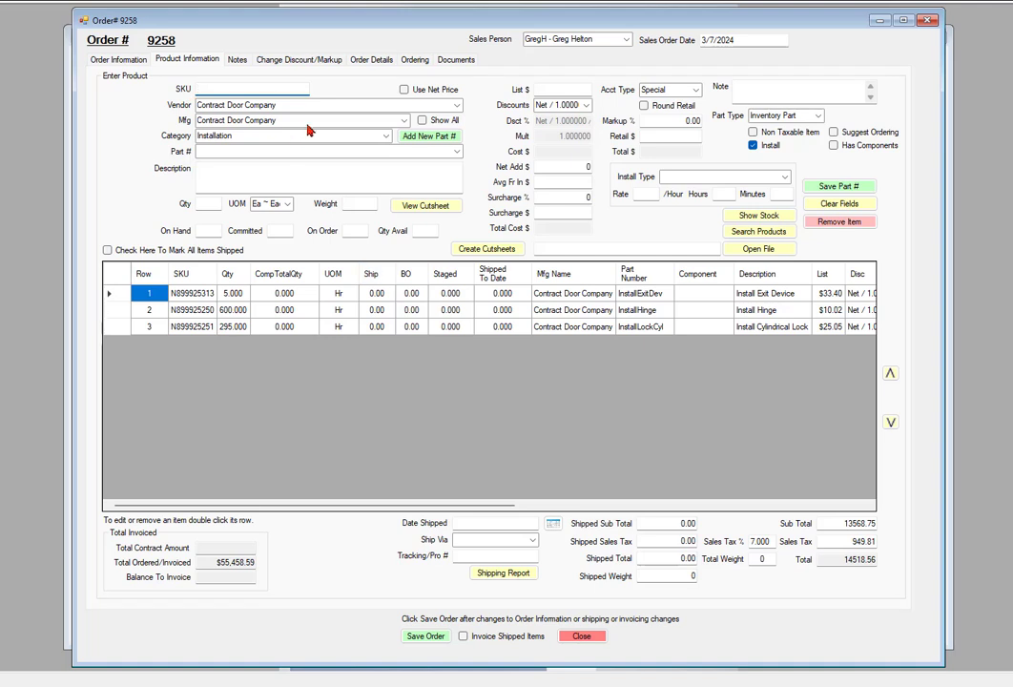
# Fill in Hager Companies part BB1279 4-1/2" x 4-1/2" x US26D from the Hinges, Pivots, Etc category as a new order item
pyautogui.click(328, 104)
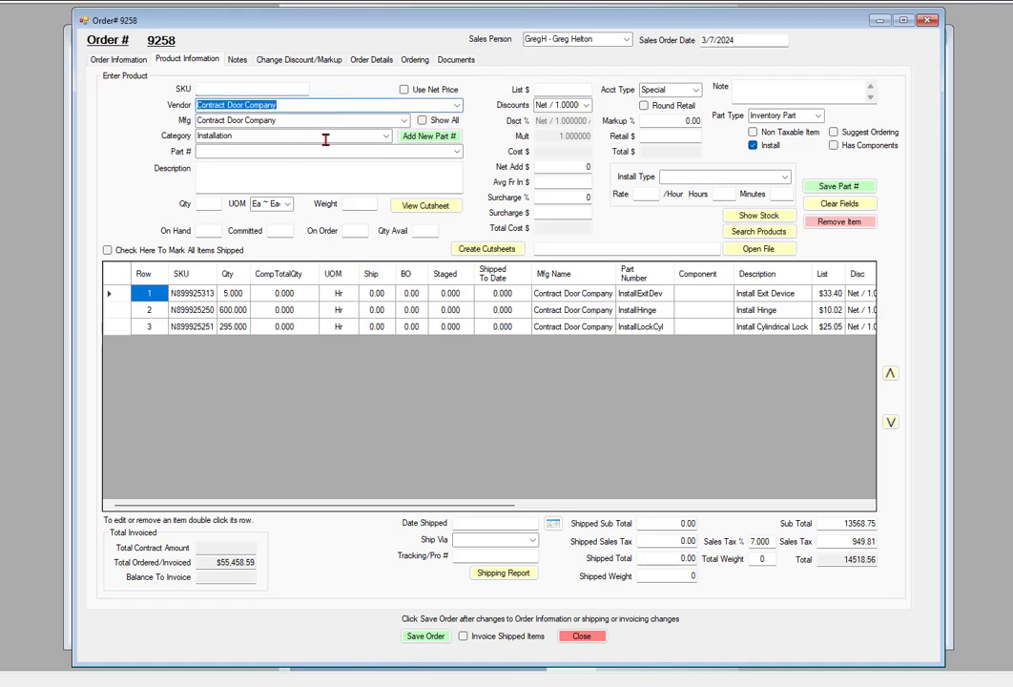
pyautogui.press('h')
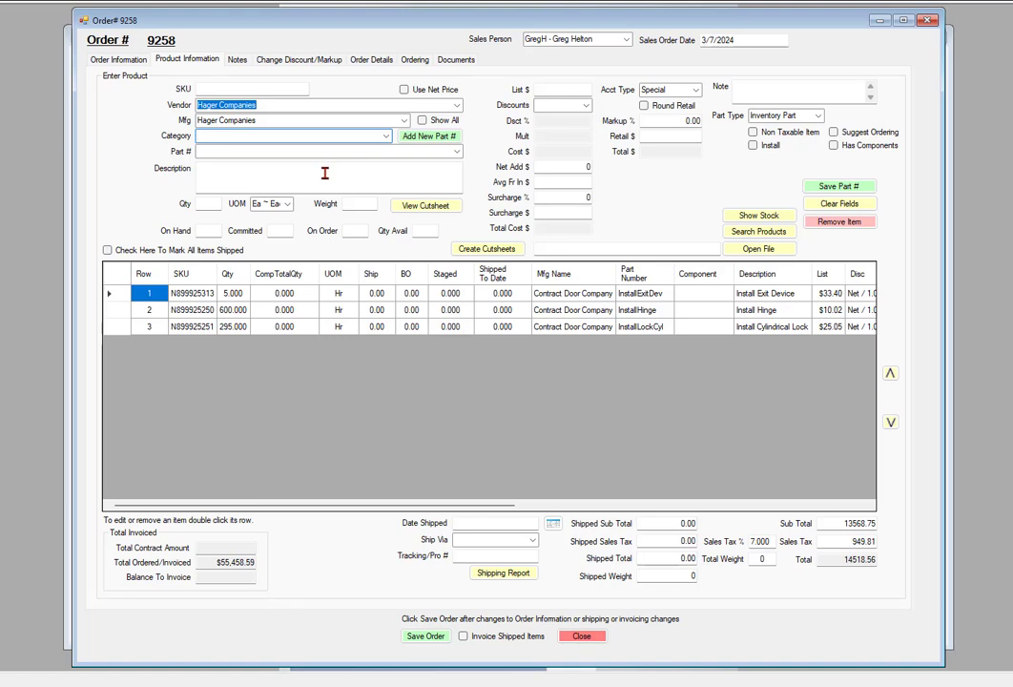
pyautogui.write('Hinges, Pivots, Etc')
pyautogui.press('Tab')
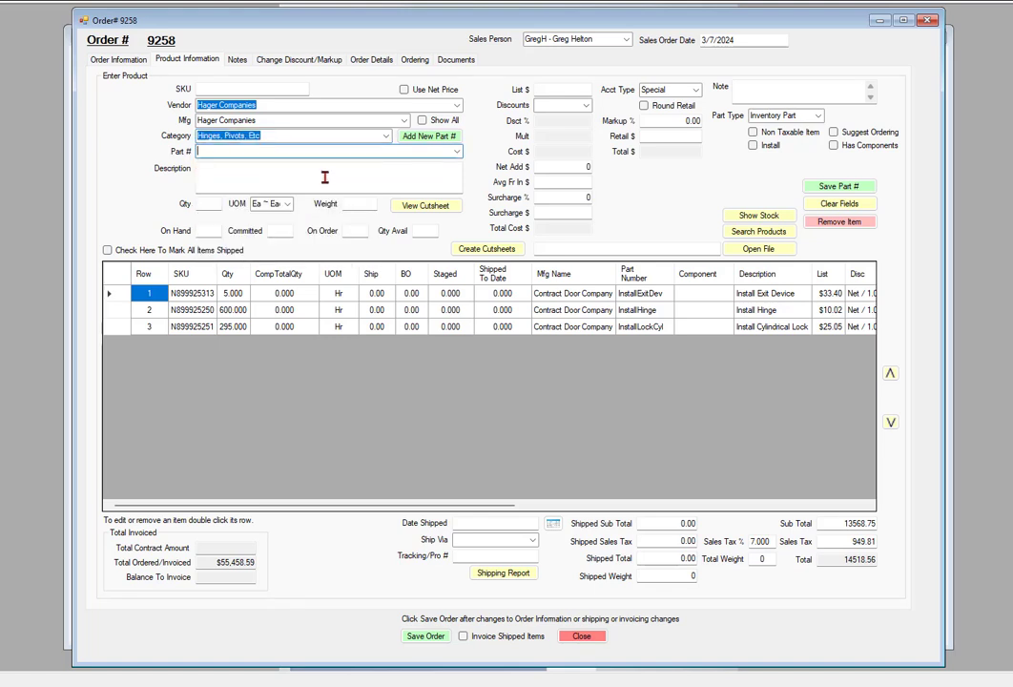
pyautogui.write('bb1279 3-1/')
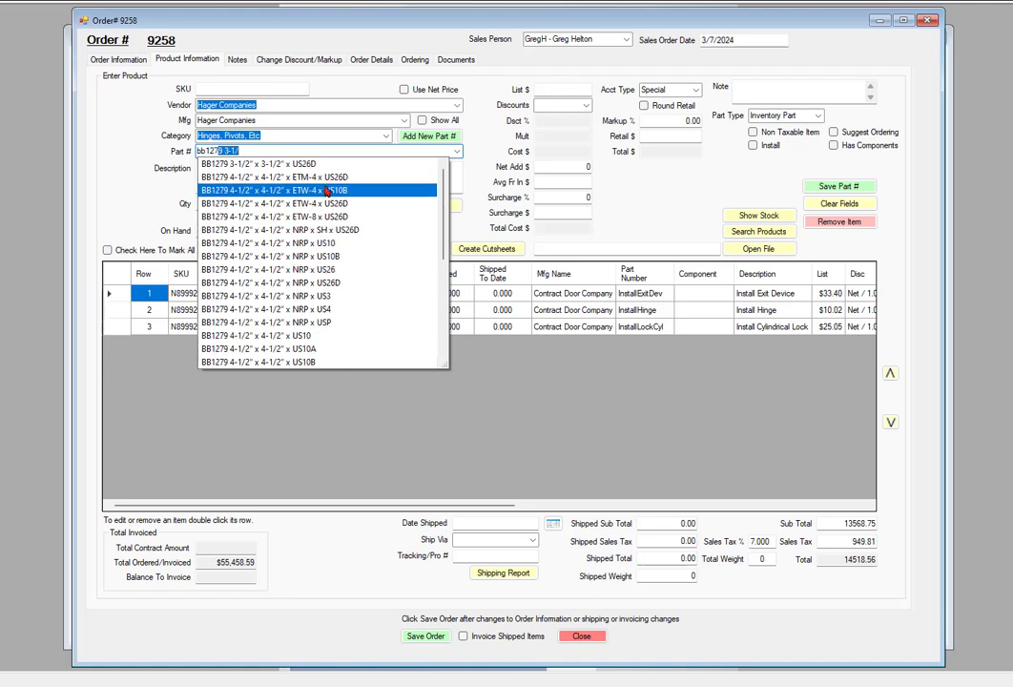
pyautogui.scroll(-2, 329, 194)
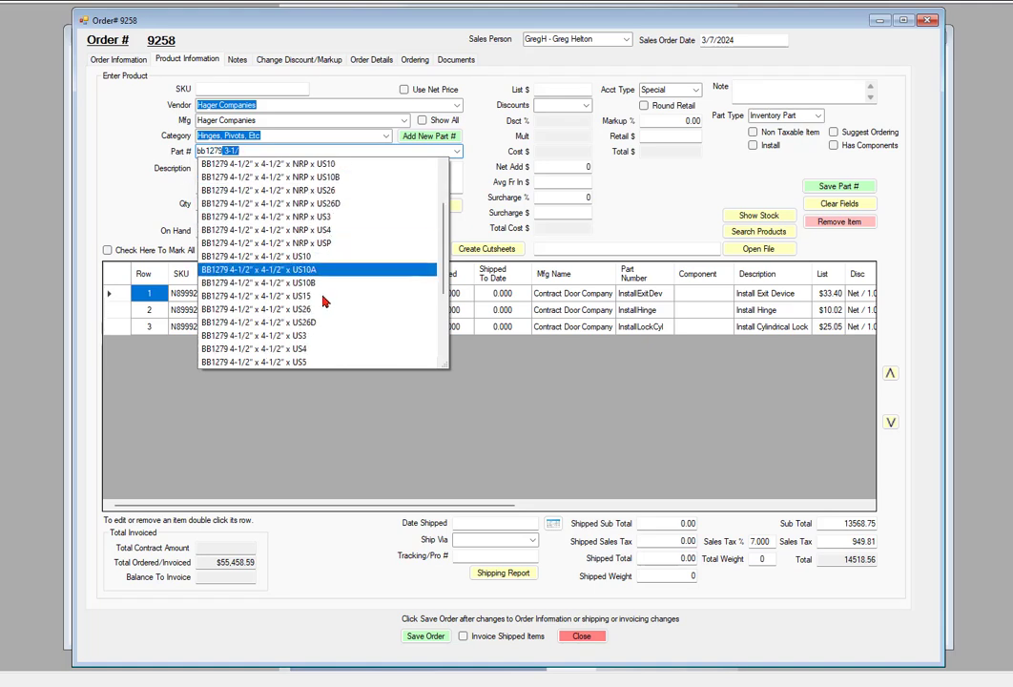
pyautogui.click(305, 324)
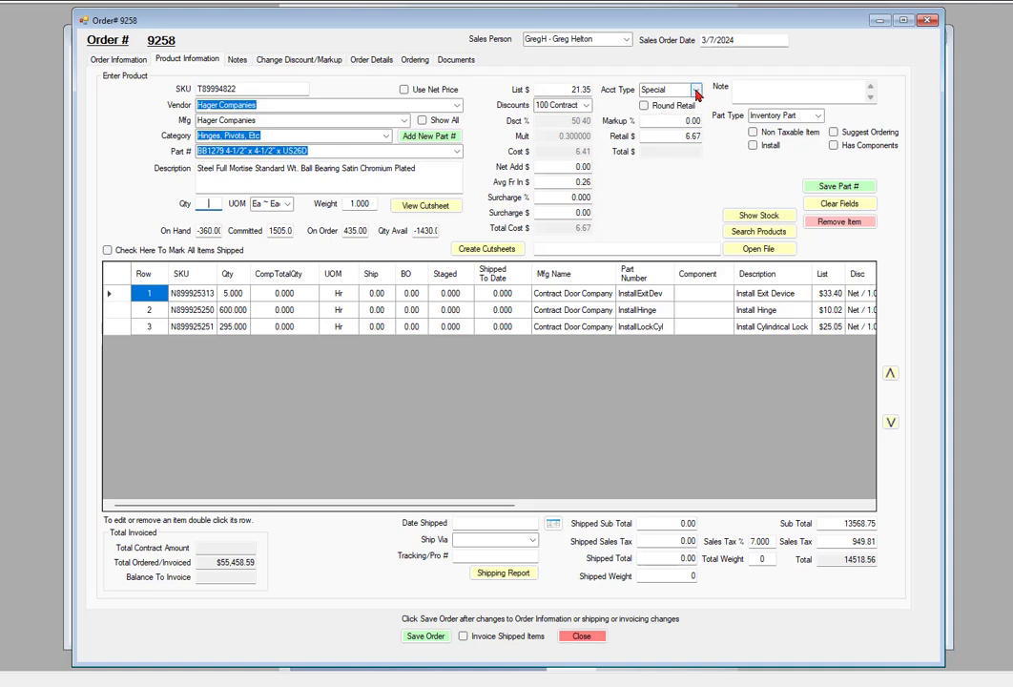
# Try a 50% markup on the hinge part
pyautogui.click(694, 121)
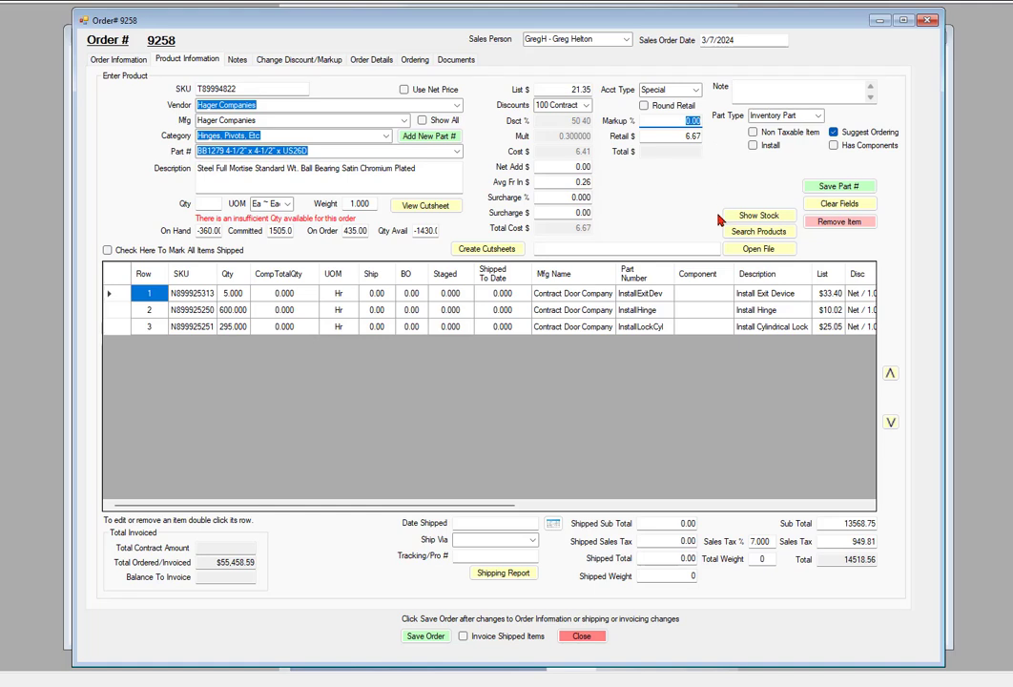
pyautogui.write('50')
pyautogui.press('Tab')
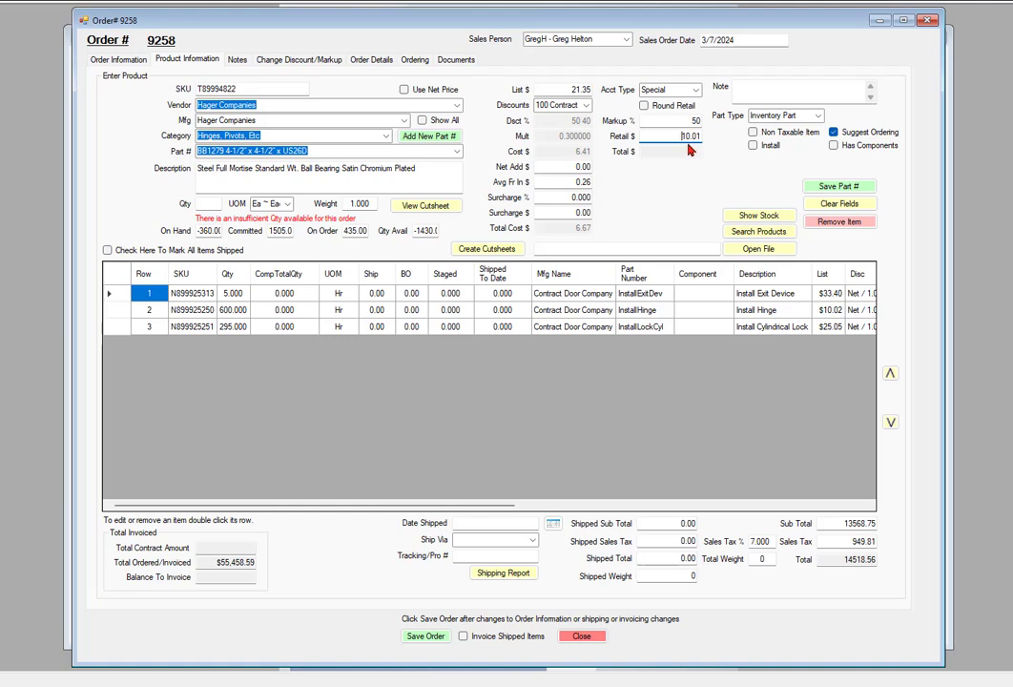
# Set the hinge part's account type to Contractor and save it to the order with a quantity of 600
pyautogui.click(697, 90)
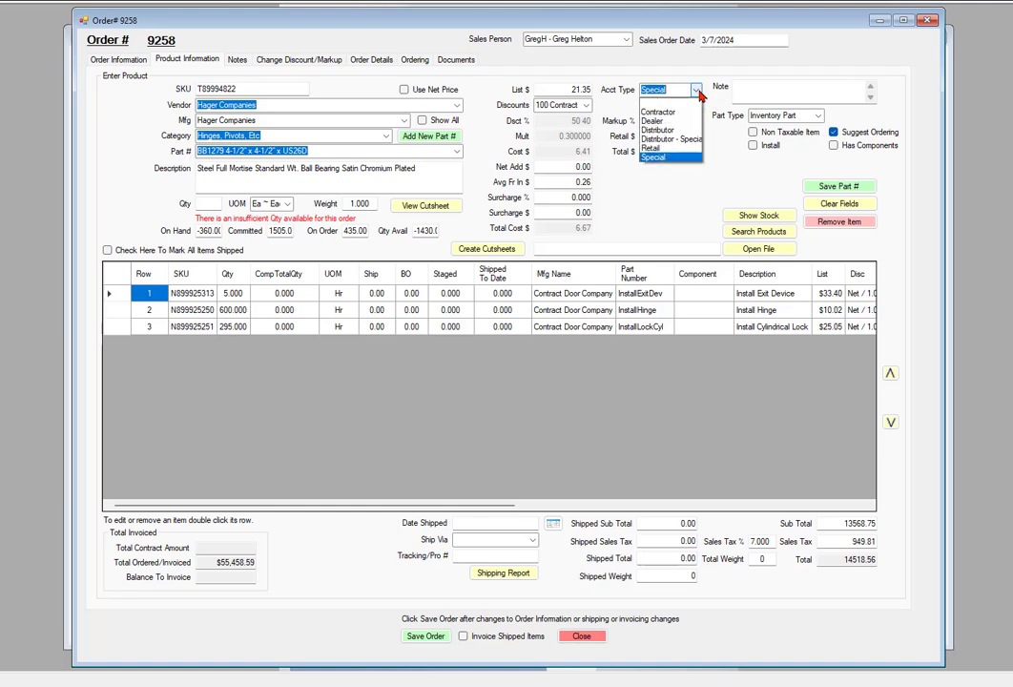
pyautogui.click(658, 113)
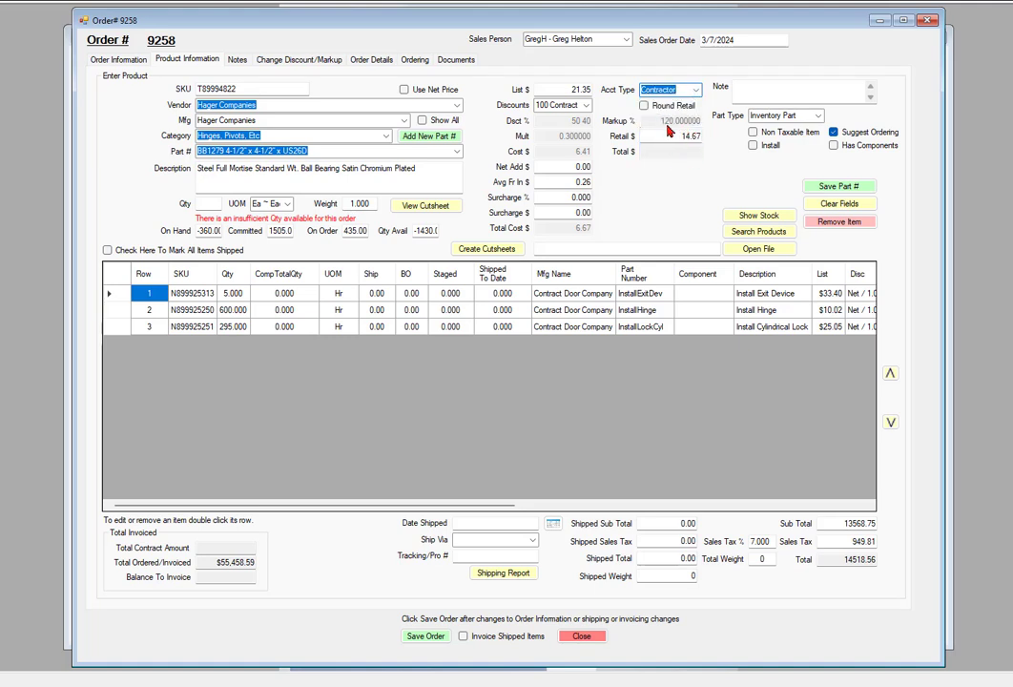
pyautogui.click(678, 140)
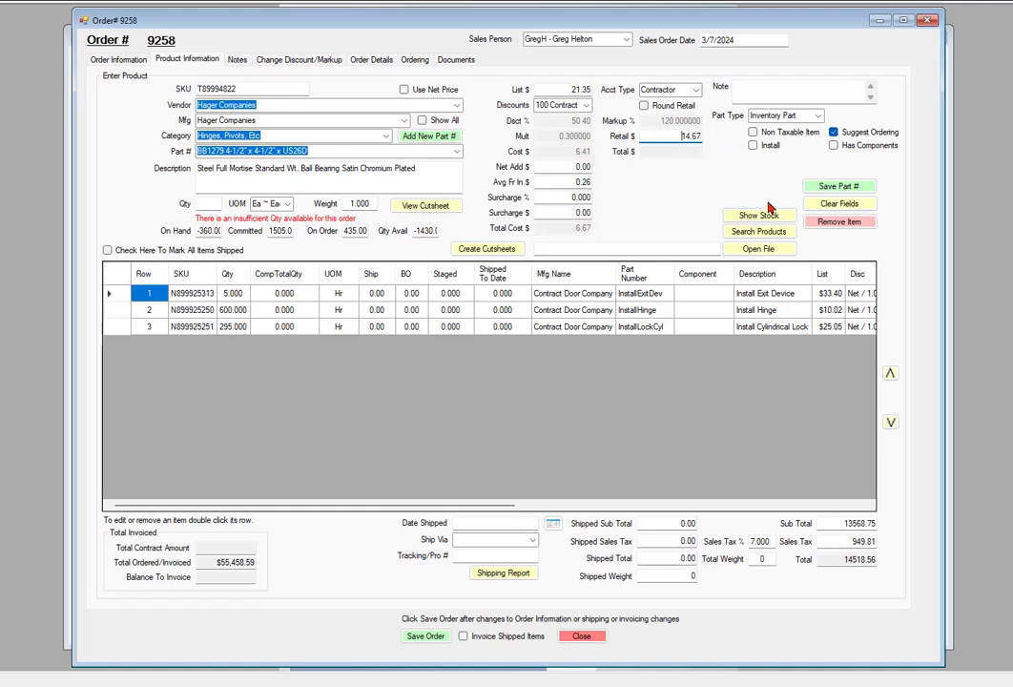
pyautogui.click(843, 187)
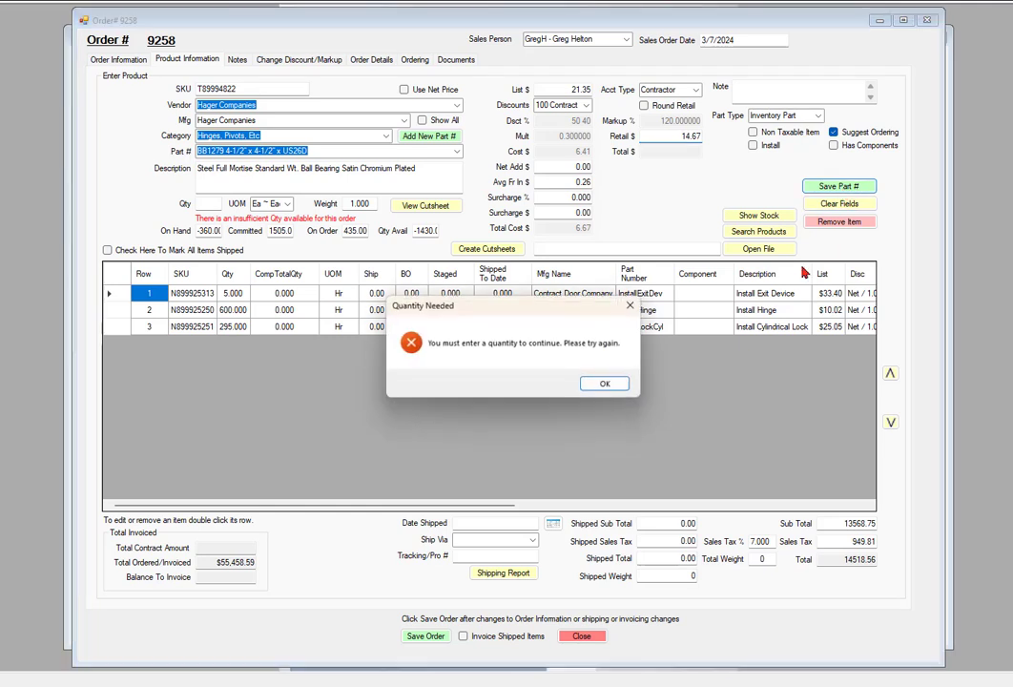
pyautogui.click(607, 383)
pyautogui.click(214, 202)
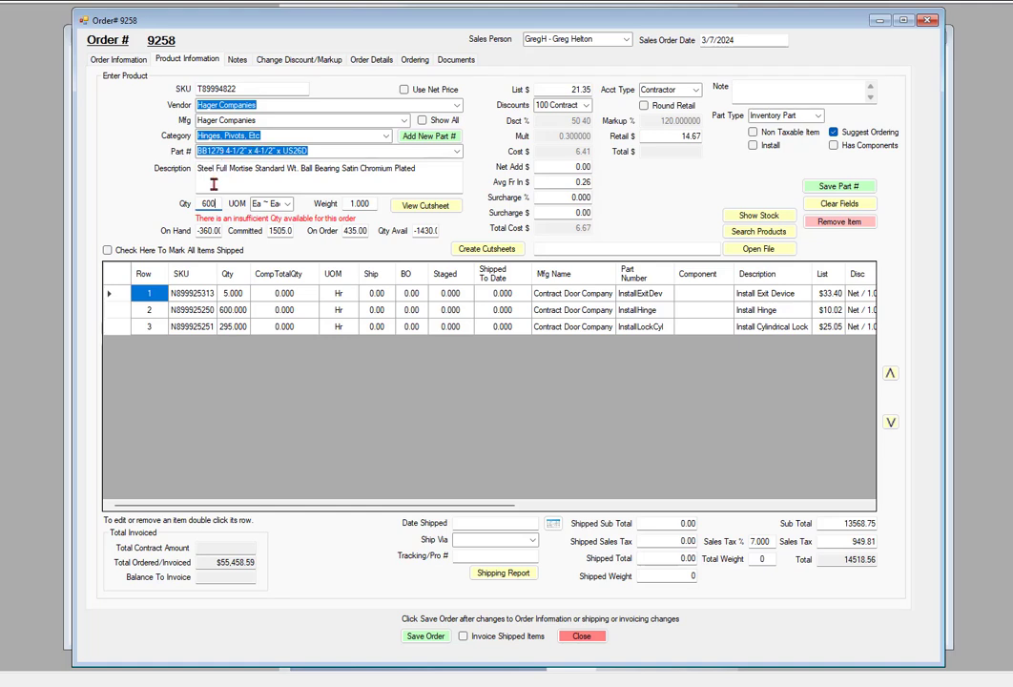
pyautogui.click(829, 187)
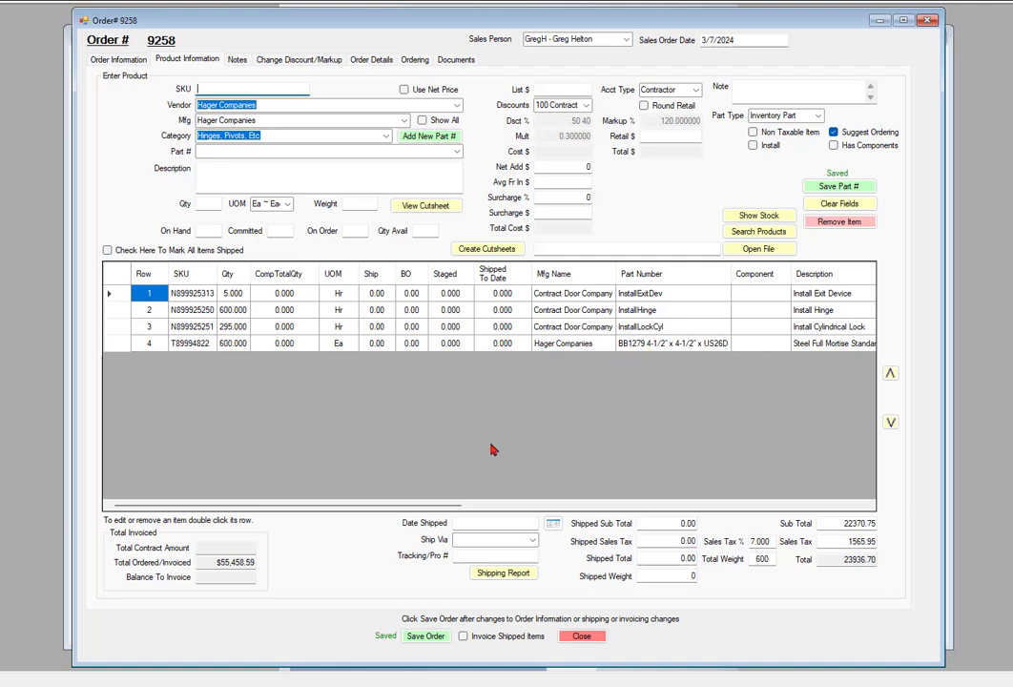
# Close the order and Install 114 to return to the program list
pyautogui.moveTo(435, 507)
pyautogui.mouseDown()
pyautogui.moveTo(762, 541)
pyautogui.moveTo(427, 522)
pyautogui.mouseUp()
pyautogui.click(927, 23)
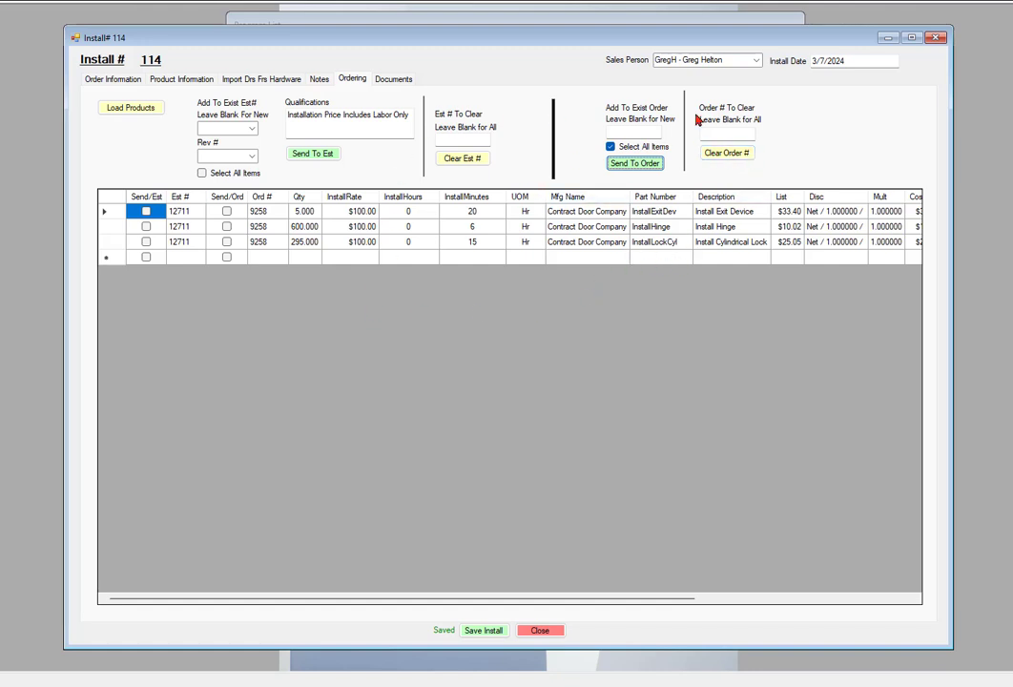
pyautogui.click(935, 39)
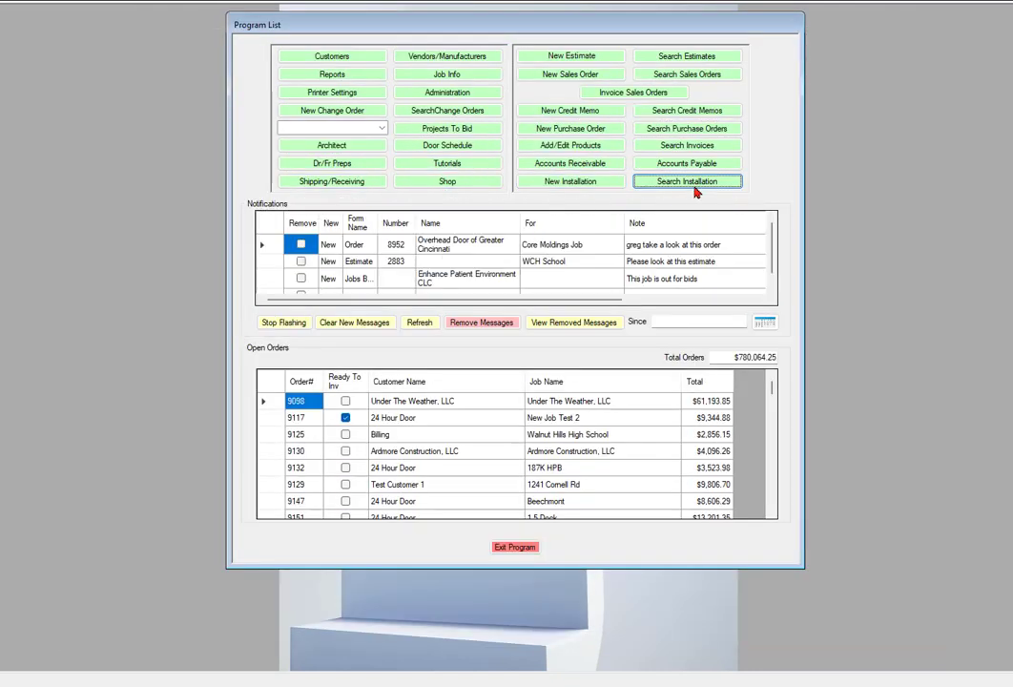
# Open Install 115 from the installation search and show its product information
pyautogui.click(695, 184)
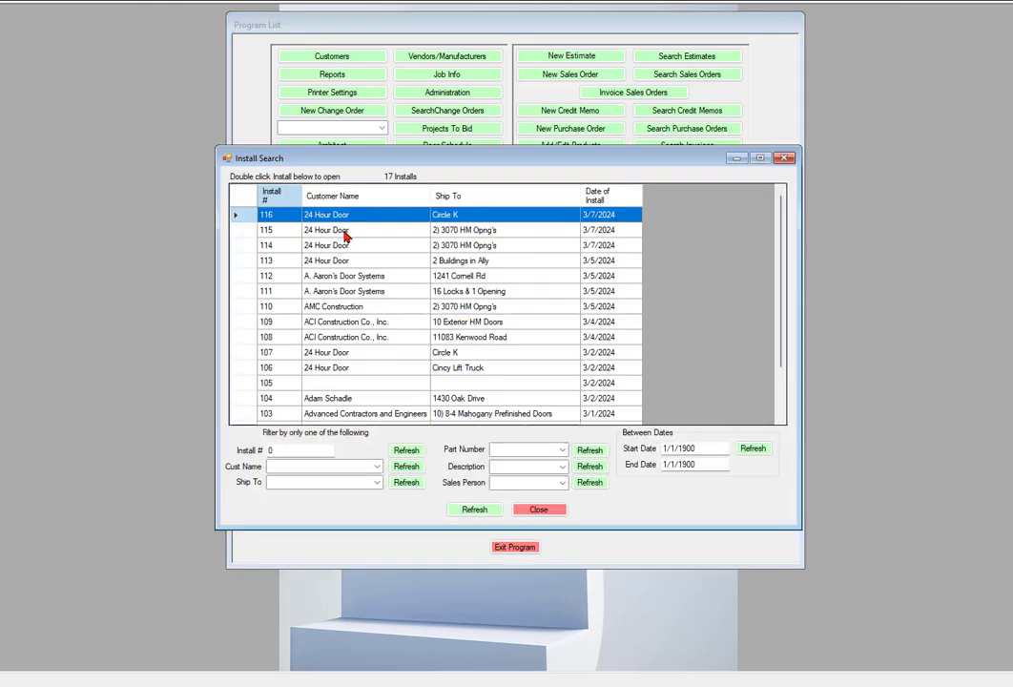
pyautogui.click(345, 232)
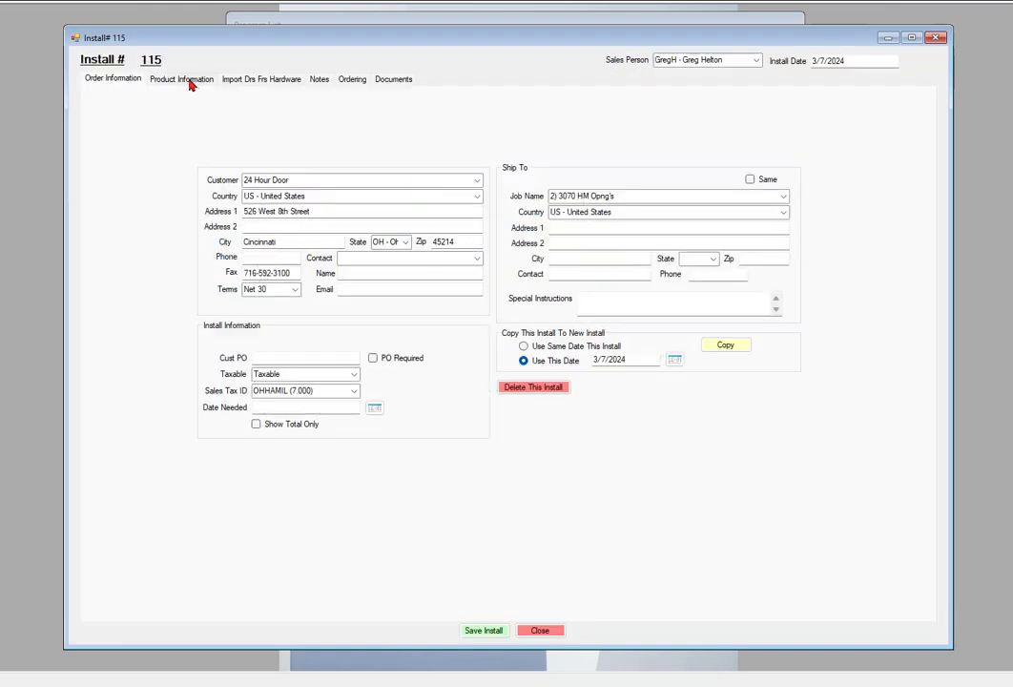
pyautogui.click(190, 81)
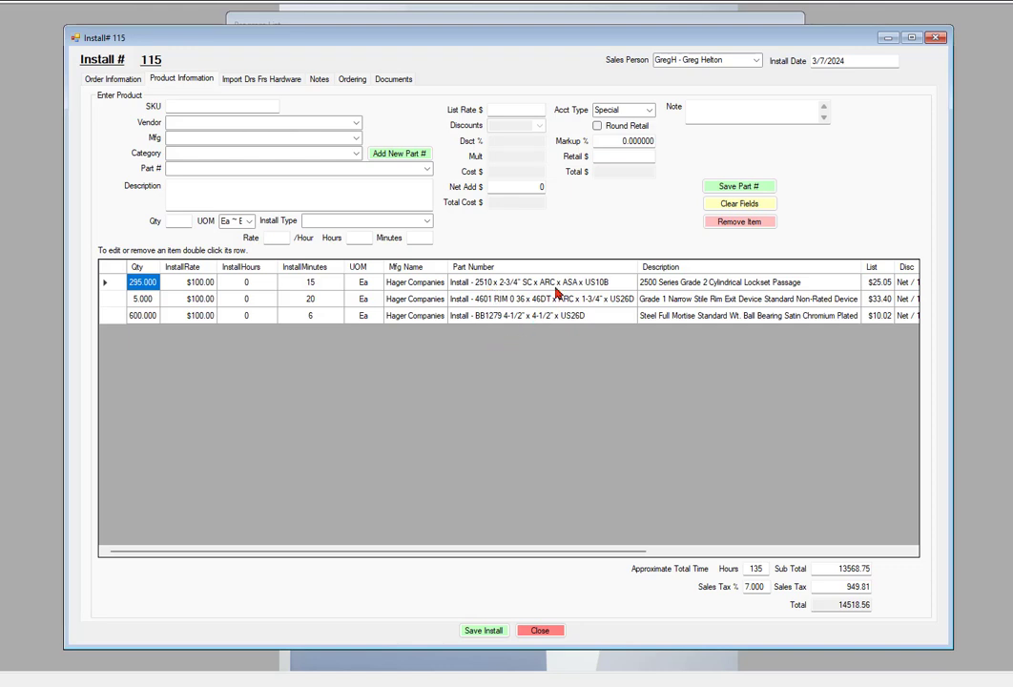
# Load Install 115's products for ordering, mark all of them for an estimate and send them to a new estimate
pyautogui.click(350, 83)
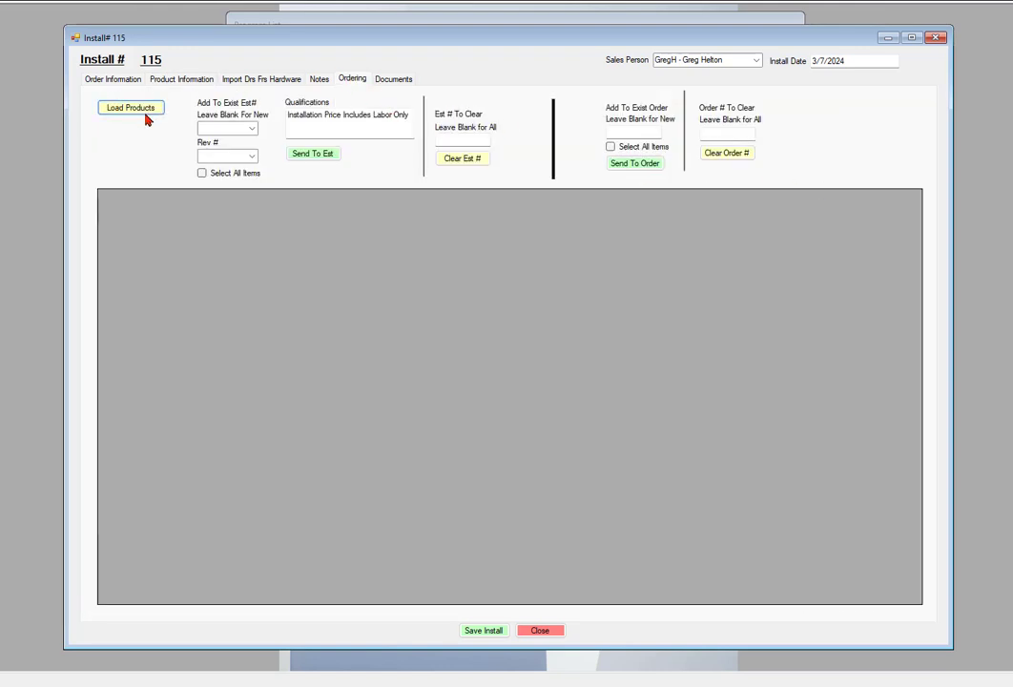
pyautogui.click(110, 111)
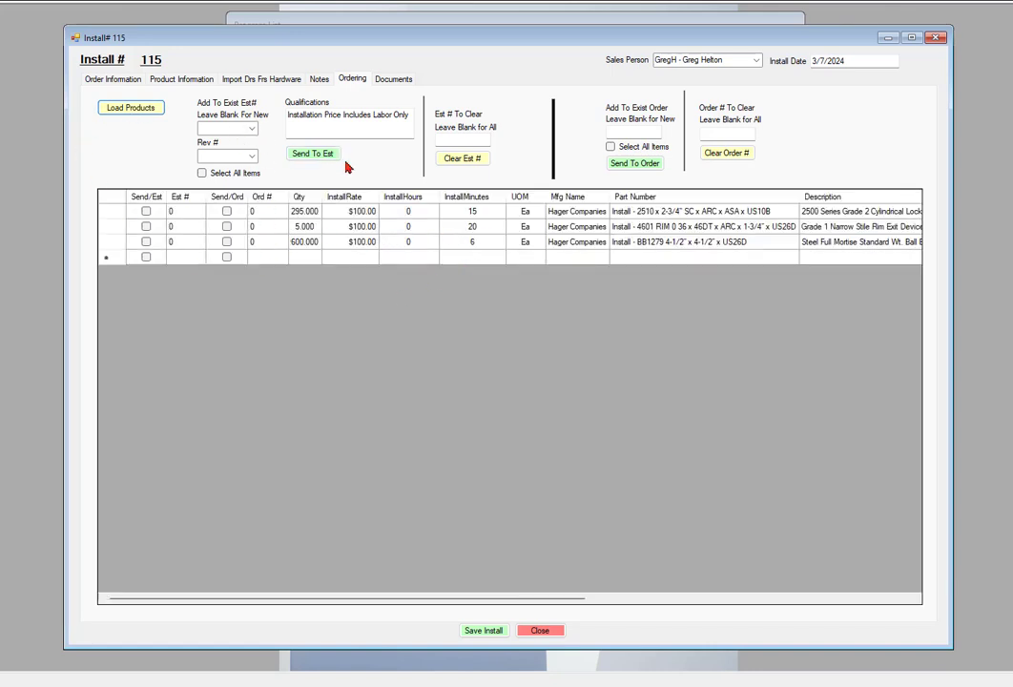
pyautogui.click(202, 173)
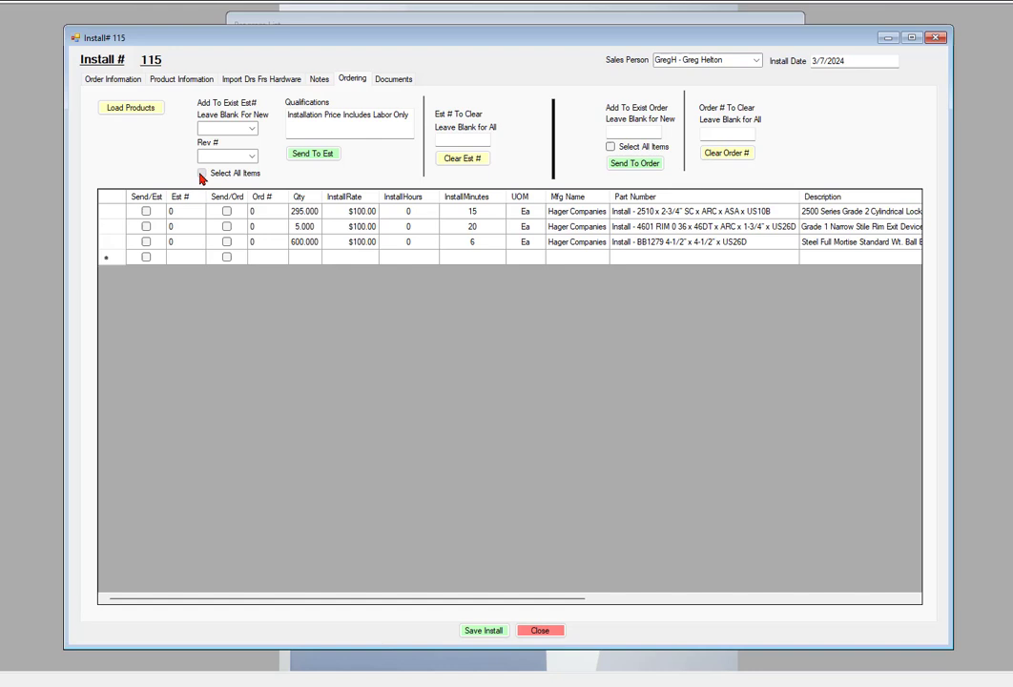
pyautogui.click(312, 158)
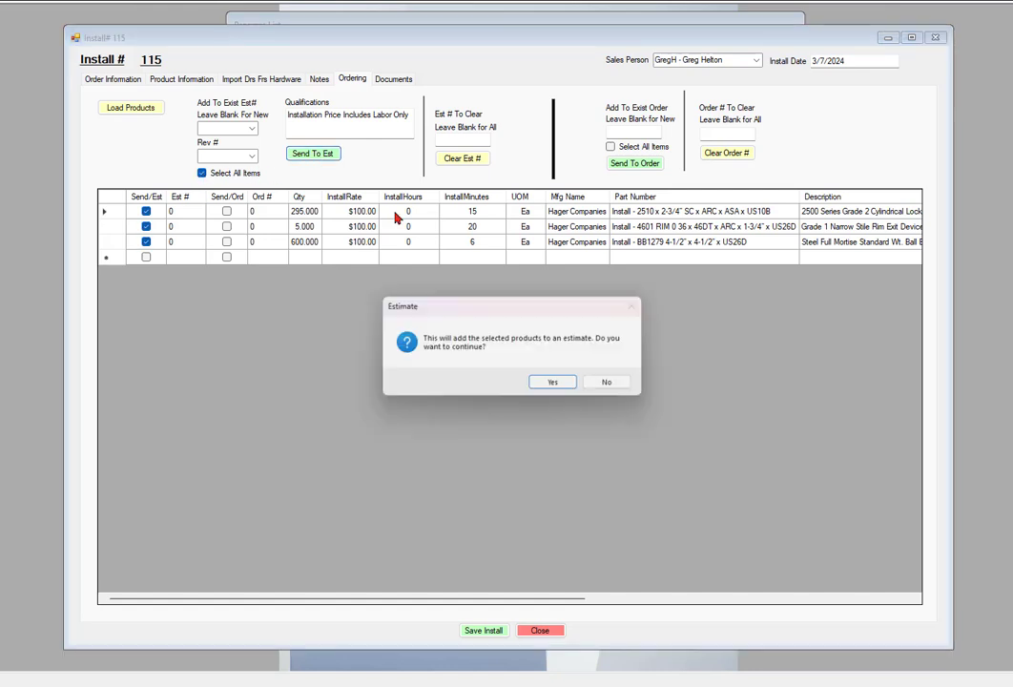
pyautogui.click(559, 385)
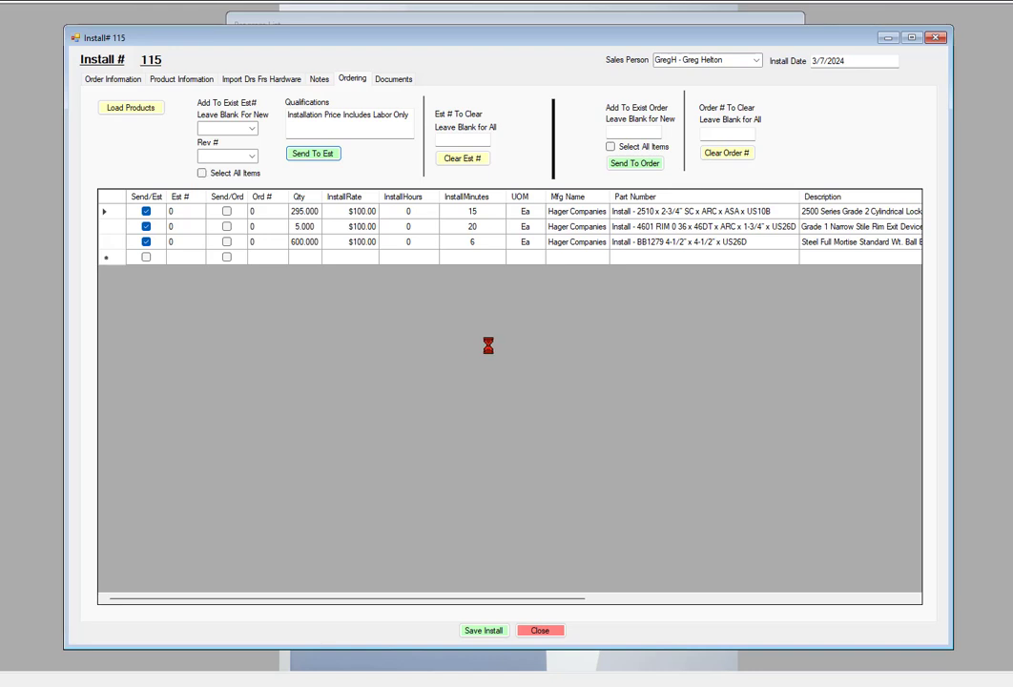
pyautogui.click(612, 386)
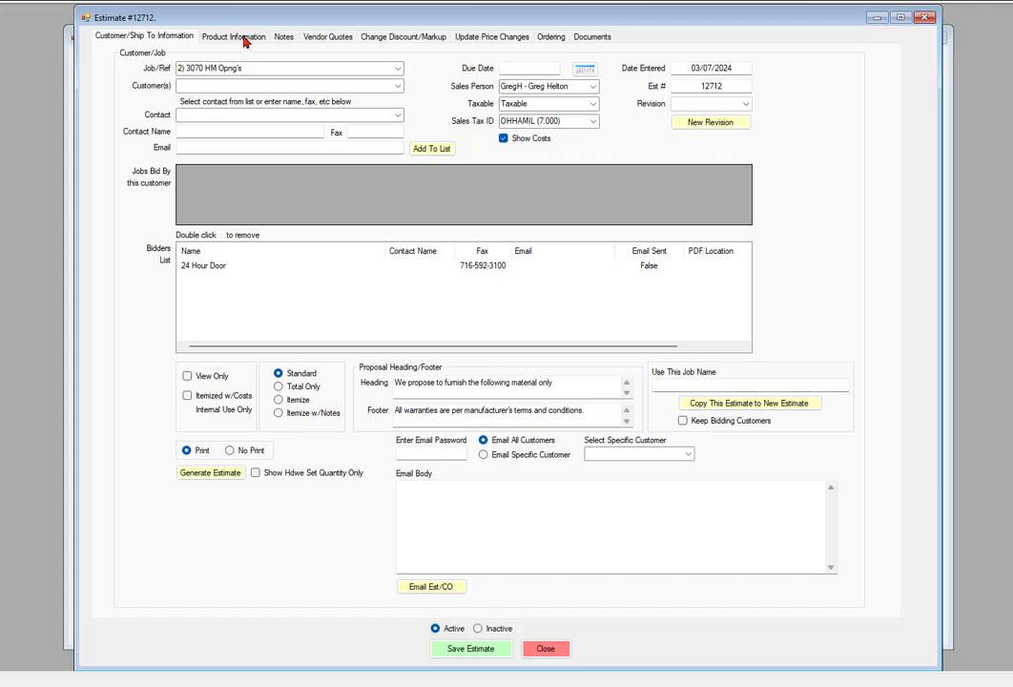
# Show the Labor/Installation products in the new estimate
pyautogui.click(248, 38)
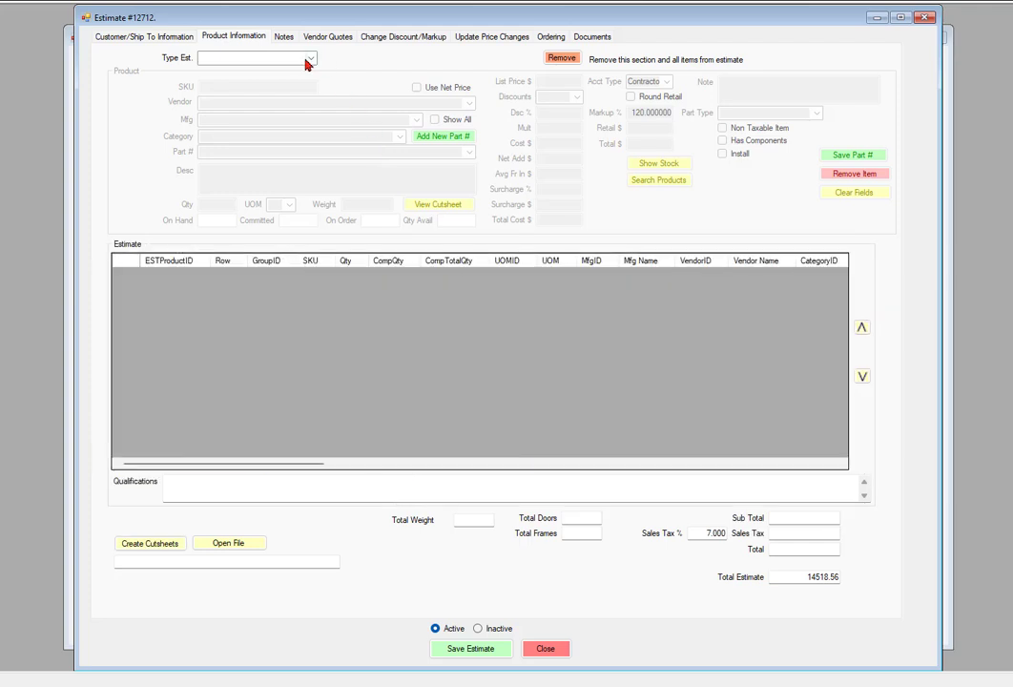
pyautogui.click(310, 59)
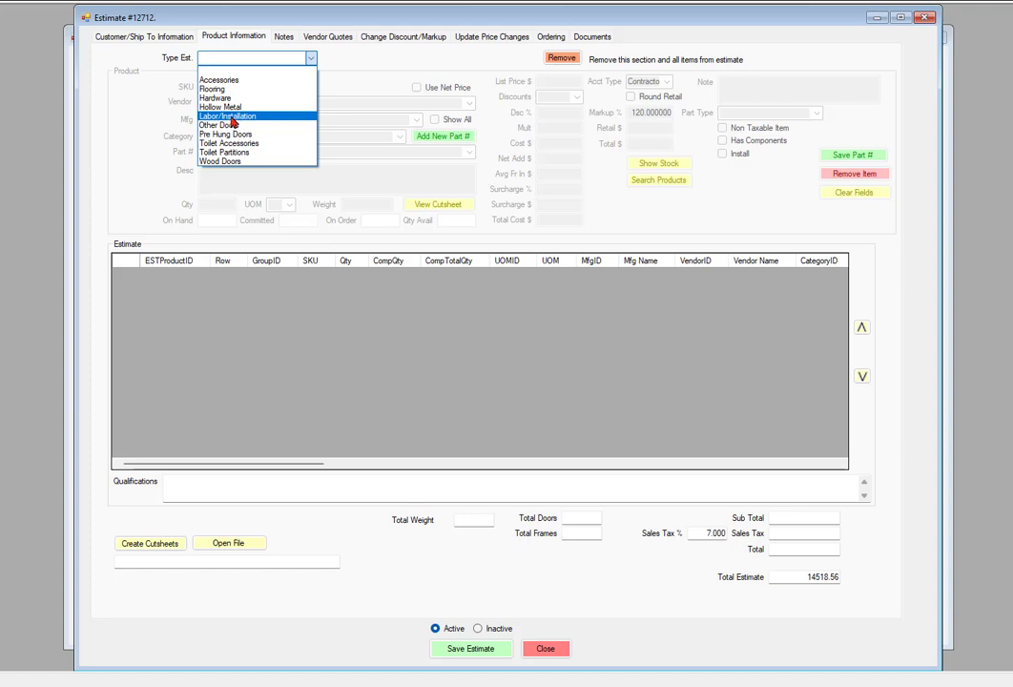
pyautogui.click(231, 117)
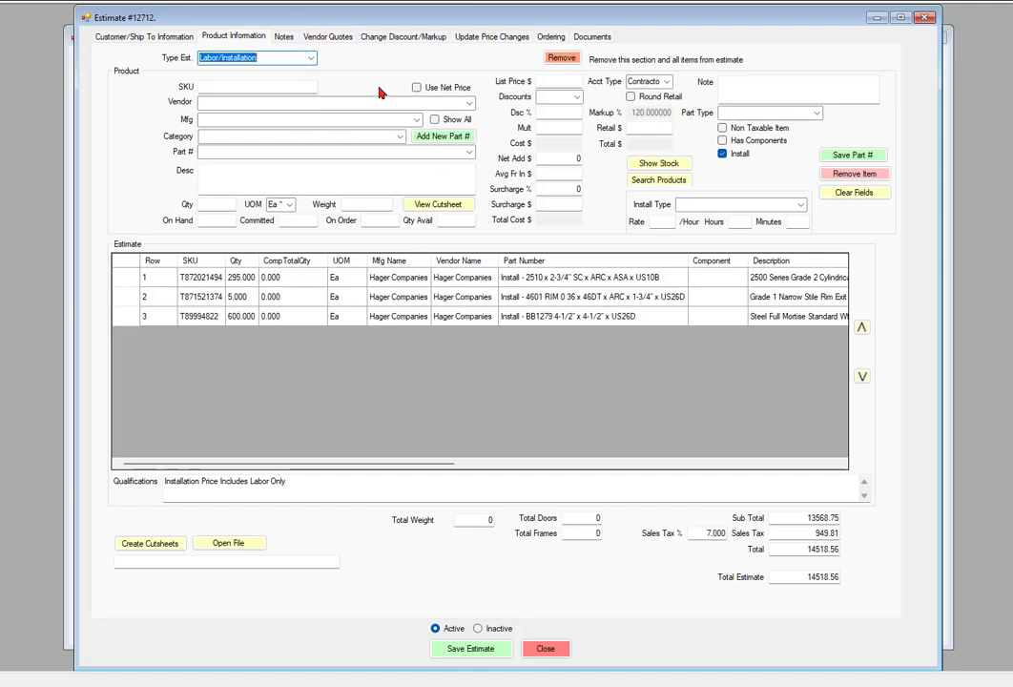
# Switch the estimate to its Hardware section and set the vendor to Hager Companies with the category Hinges, Pivots, Etc
pyautogui.click(309, 60)
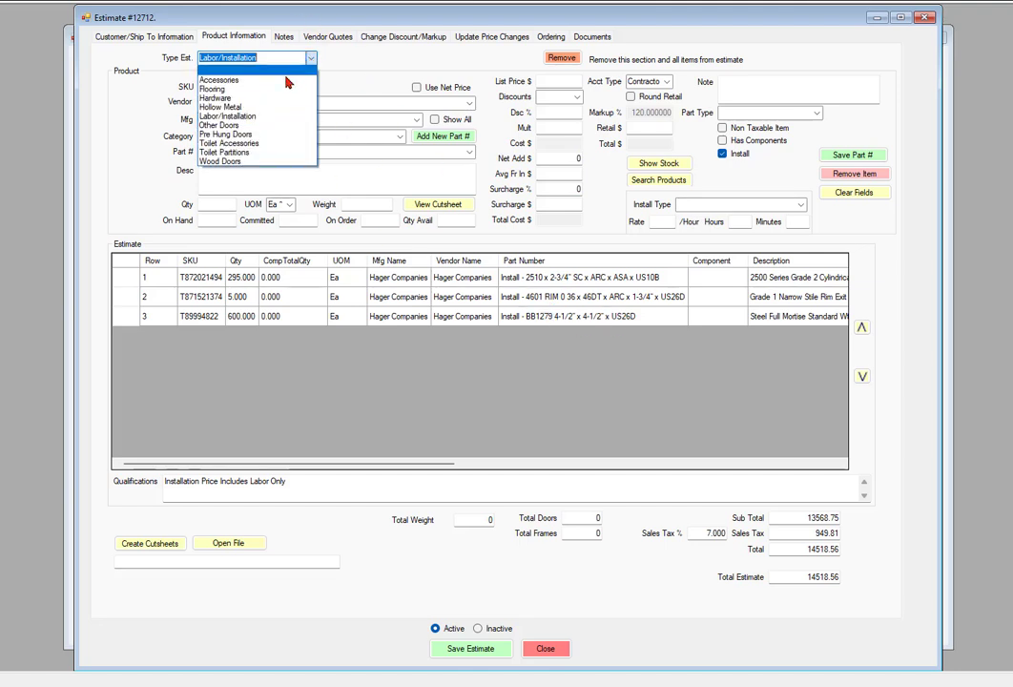
pyautogui.click(222, 101)
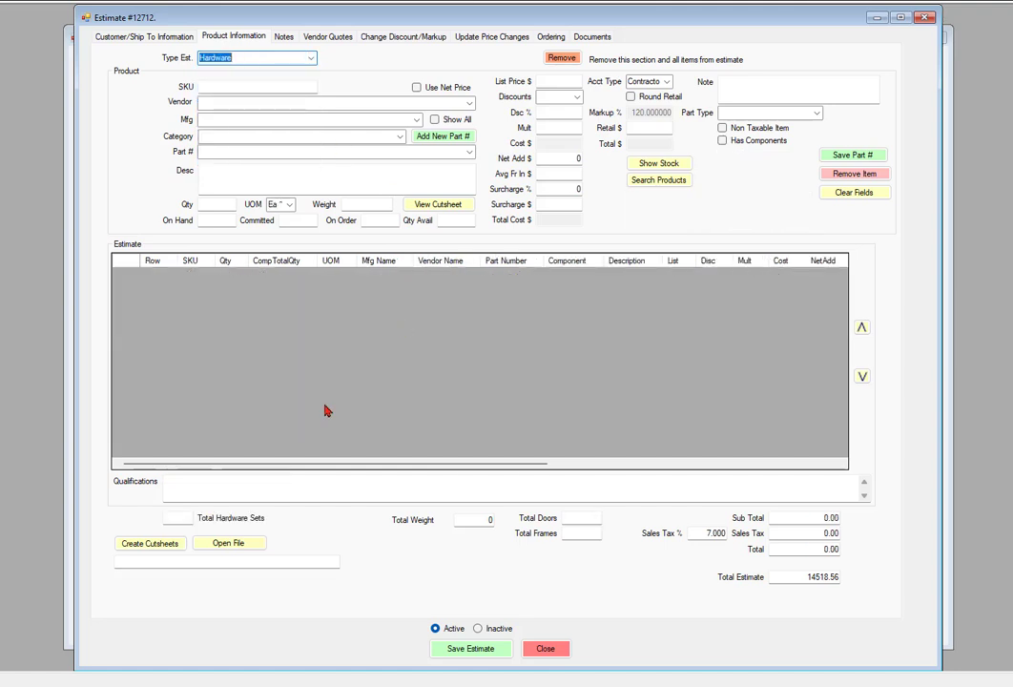
pyautogui.click(252, 103)
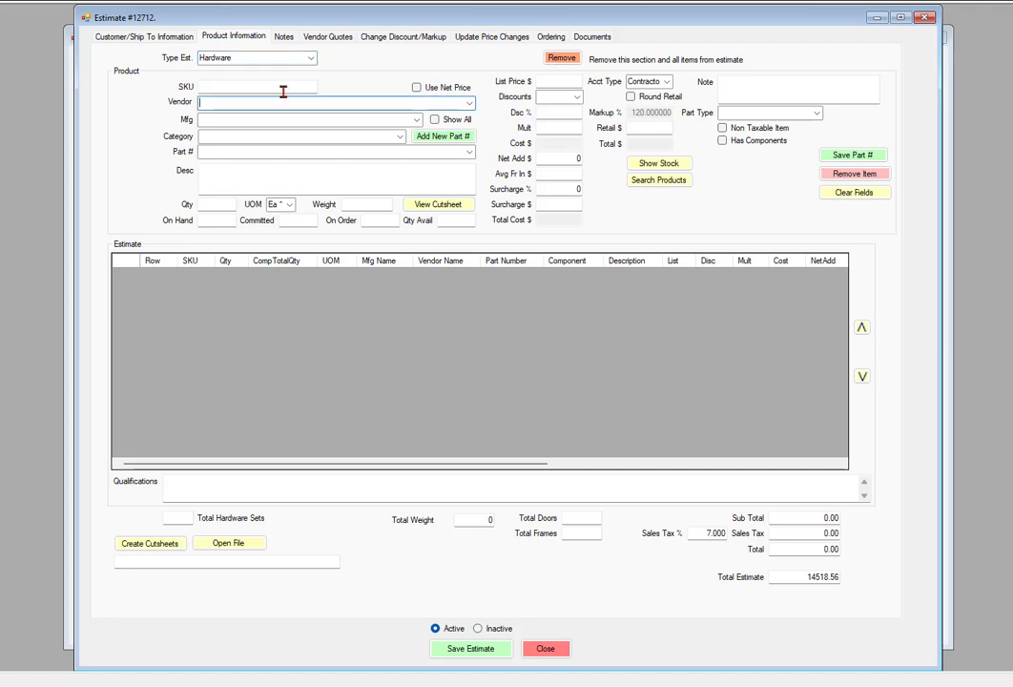
pyautogui.write('hager Companies')
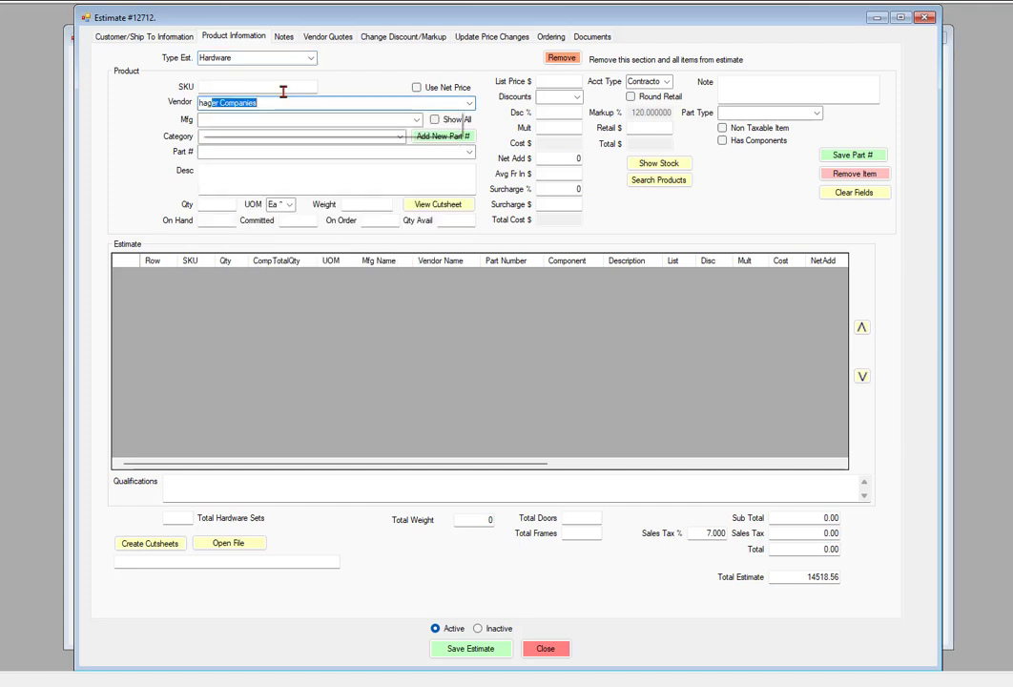
pyautogui.press('Tab')
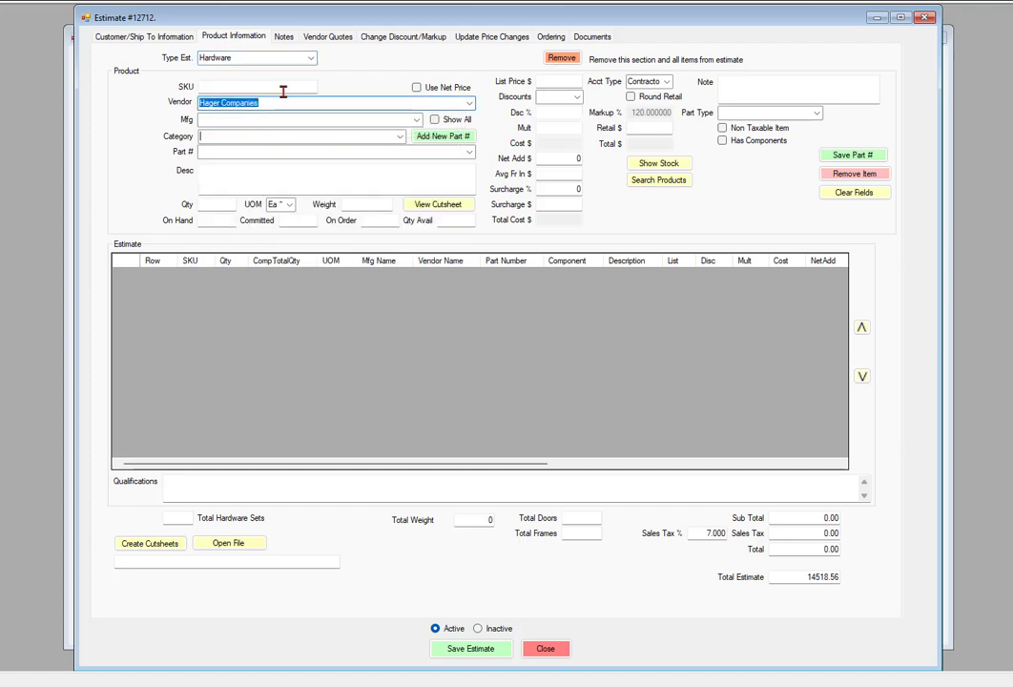
pyautogui.write('h')
pyautogui.press('Tab')
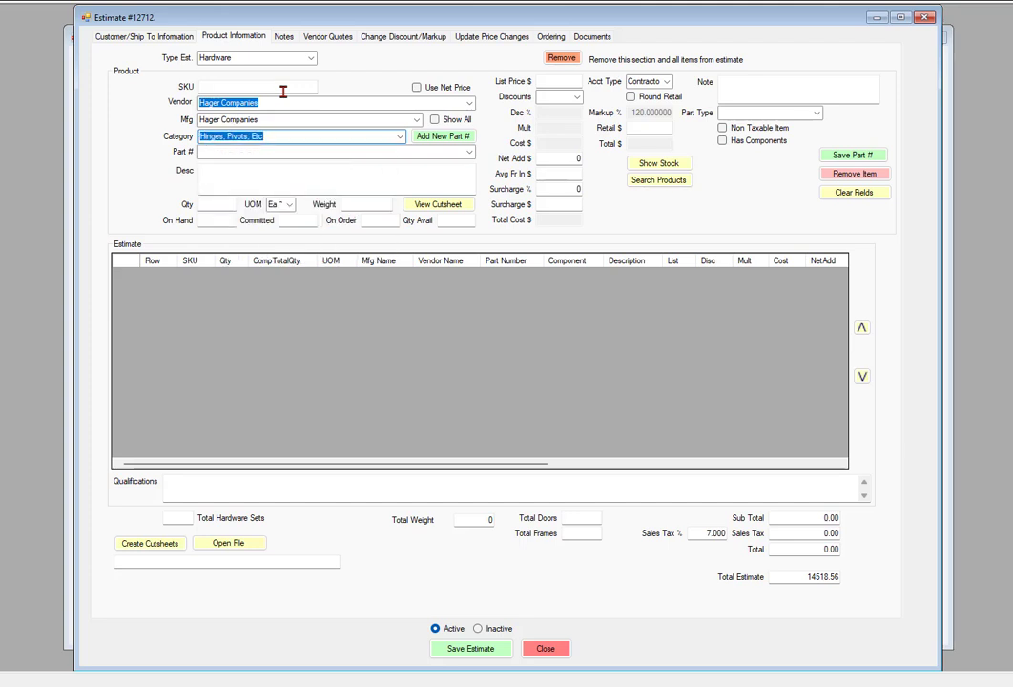
# Add part BB1279 4-1/2" x 4-1/2" x US26D to the Hardware section with a quantity of 600
pyautogui.press('Tab')
pyautogui.write('bb127')
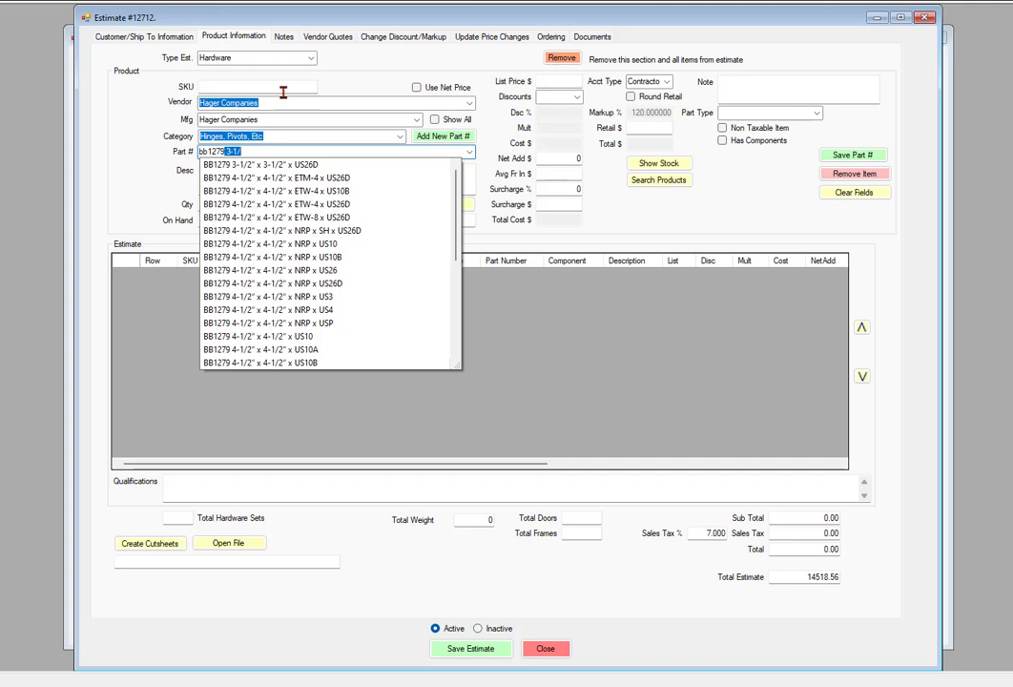
pyautogui.scroll(-3, 319, 258)
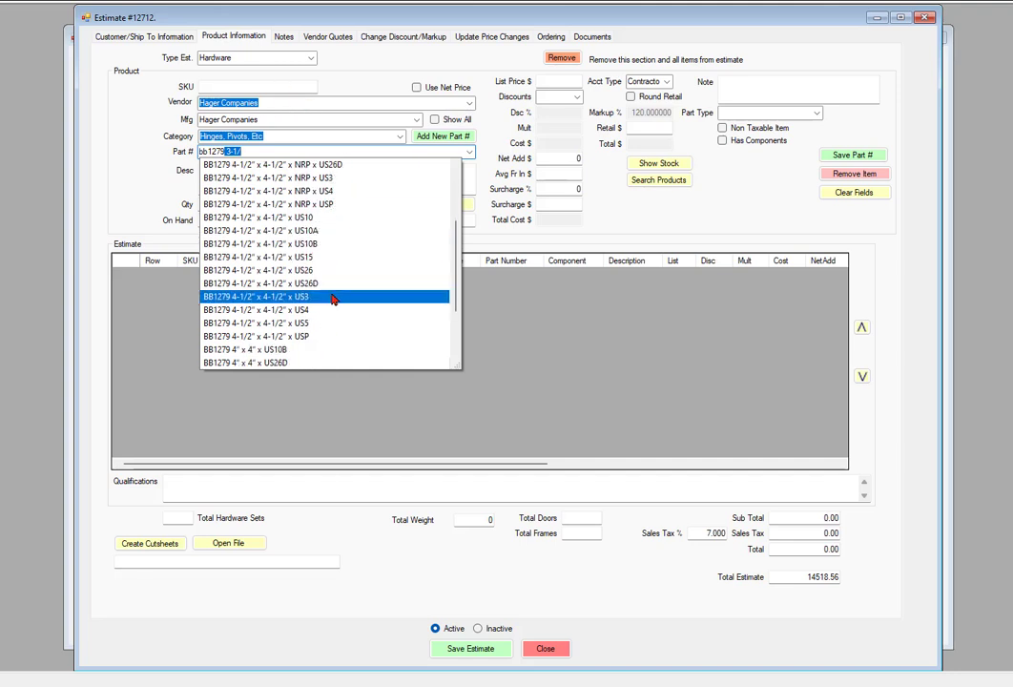
pyautogui.click(314, 288)
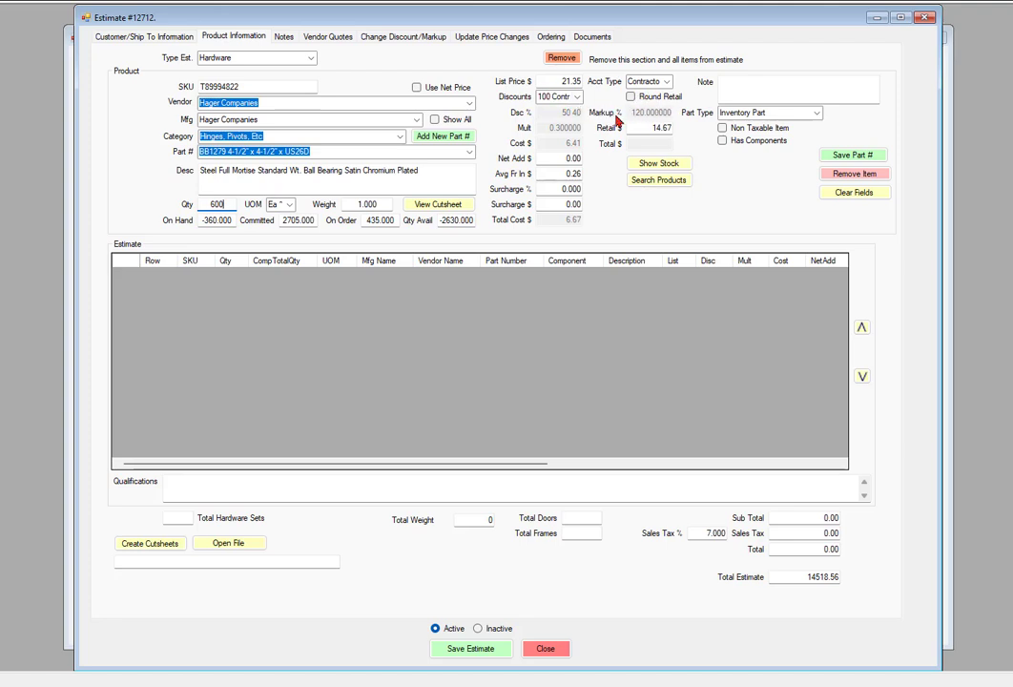
pyautogui.click(848, 158)
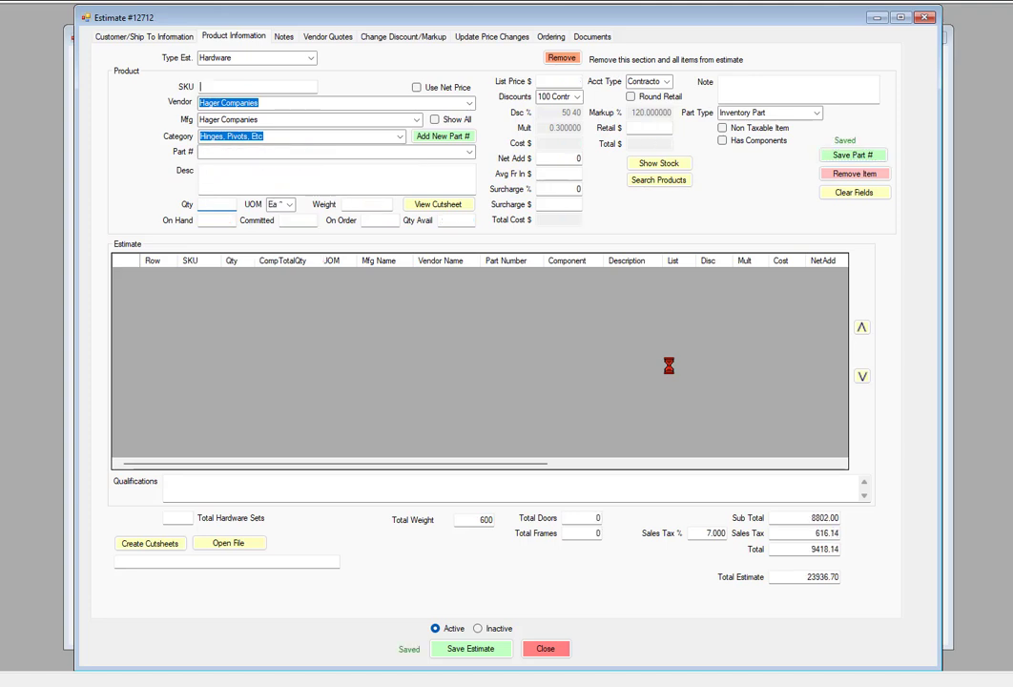
# Add part 2510 x 2-3/4" SC x ARC x ASA x US10B from the Locks category to the Hardware section with a quantity of 300
pyautogui.click(402, 139)
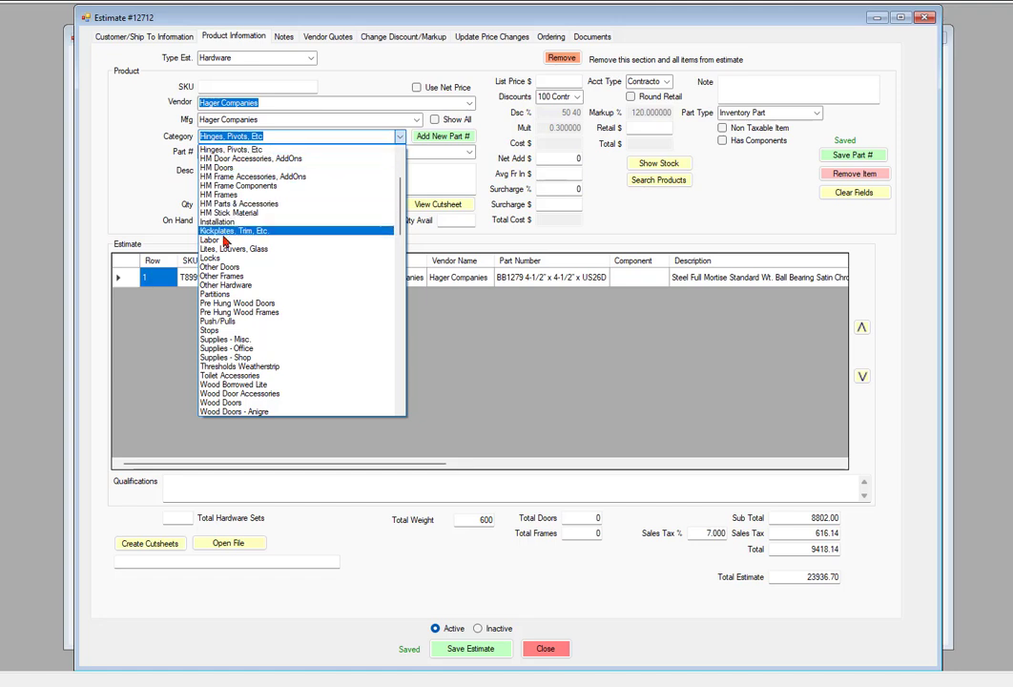
pyautogui.click(216, 259)
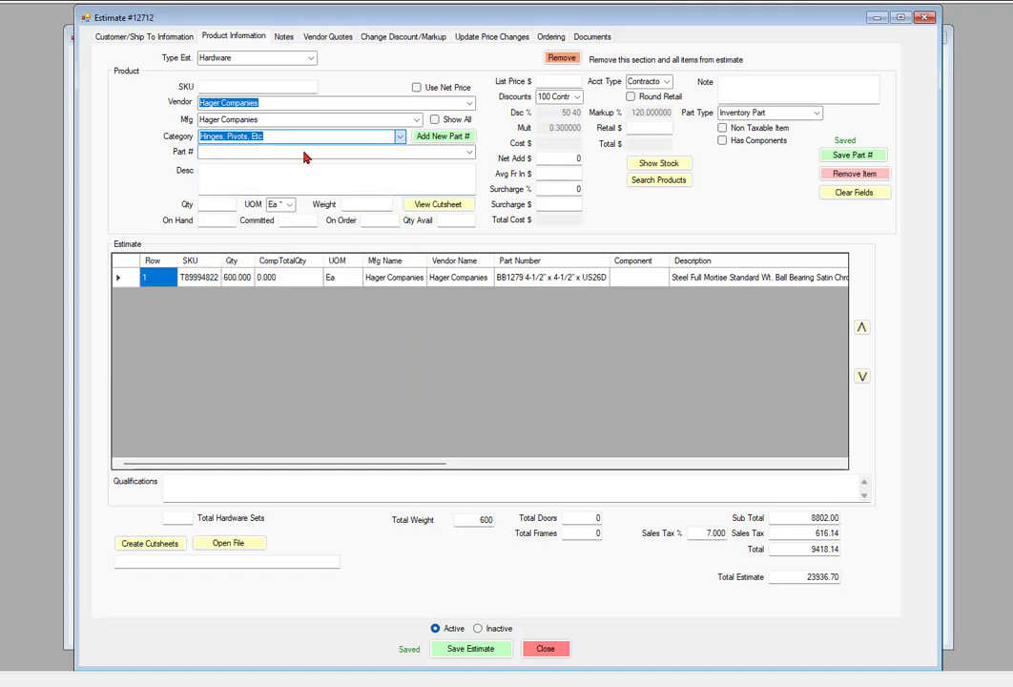
pyautogui.click(468, 151)
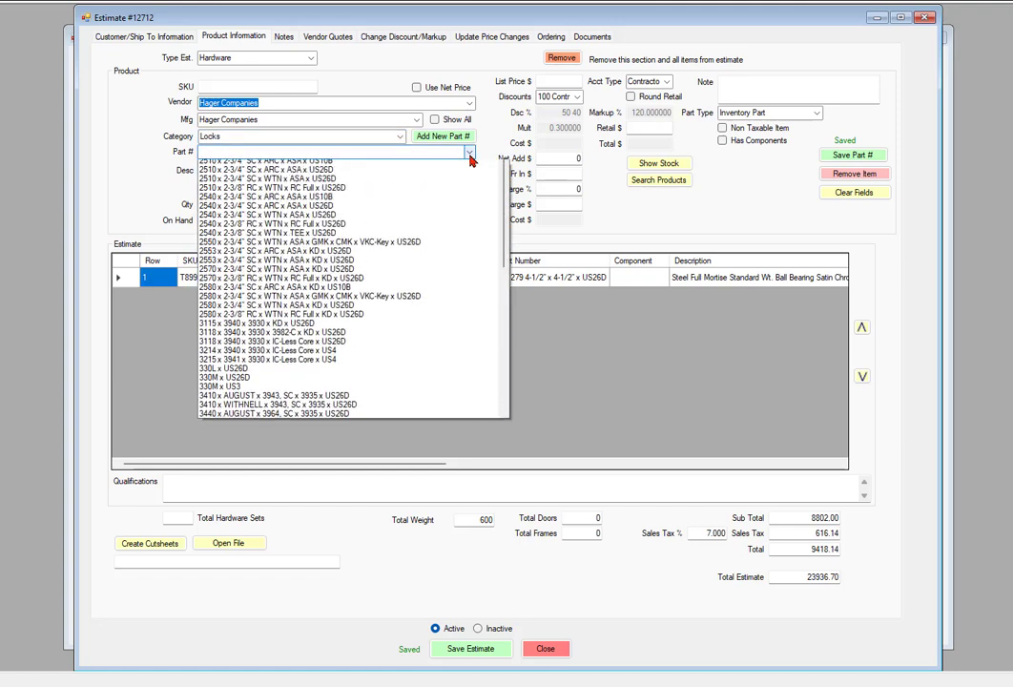
pyautogui.click(241, 174)
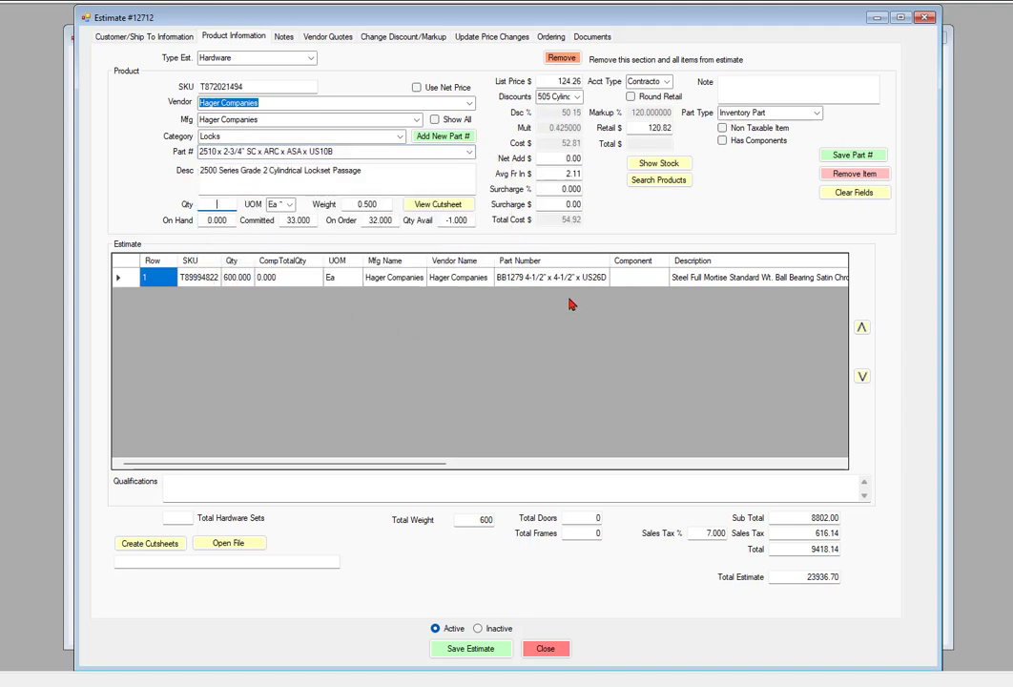
pyautogui.write('00')
pyautogui.click(864, 155)
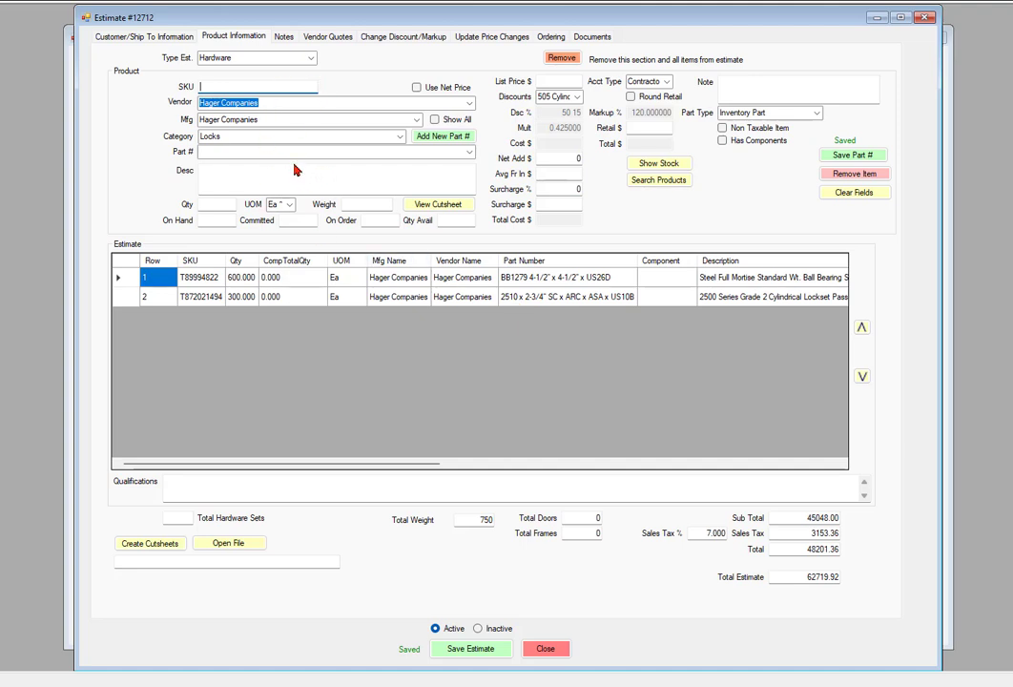
# Generate a view-only proposal of the estimate, enlarge the report to review its sections and totals, and close it
pyautogui.click(133, 38)
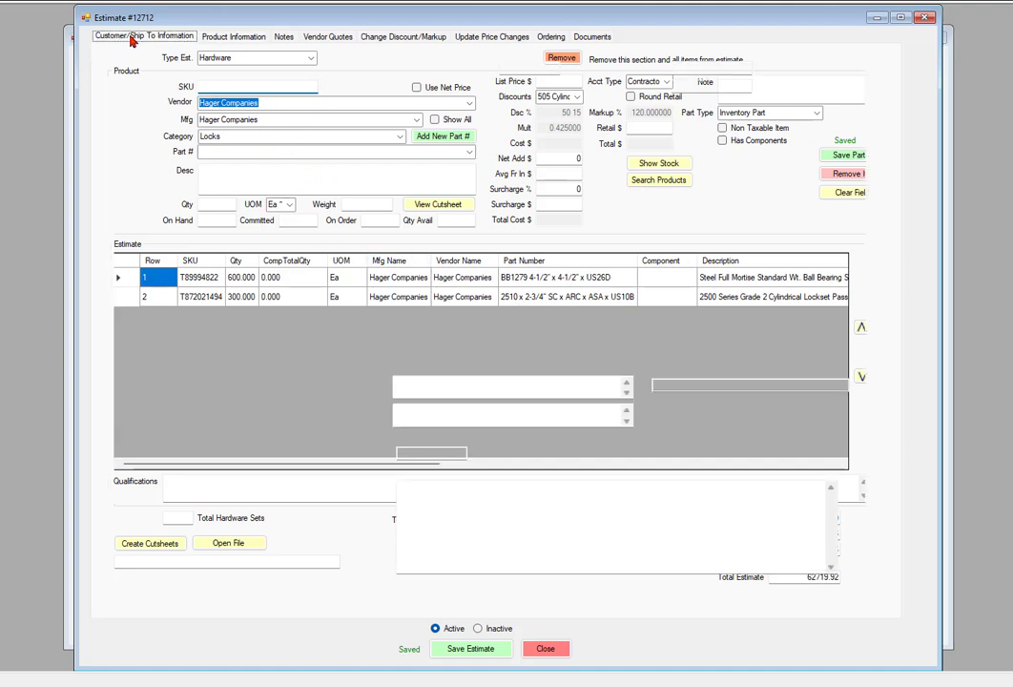
pyautogui.click(188, 377)
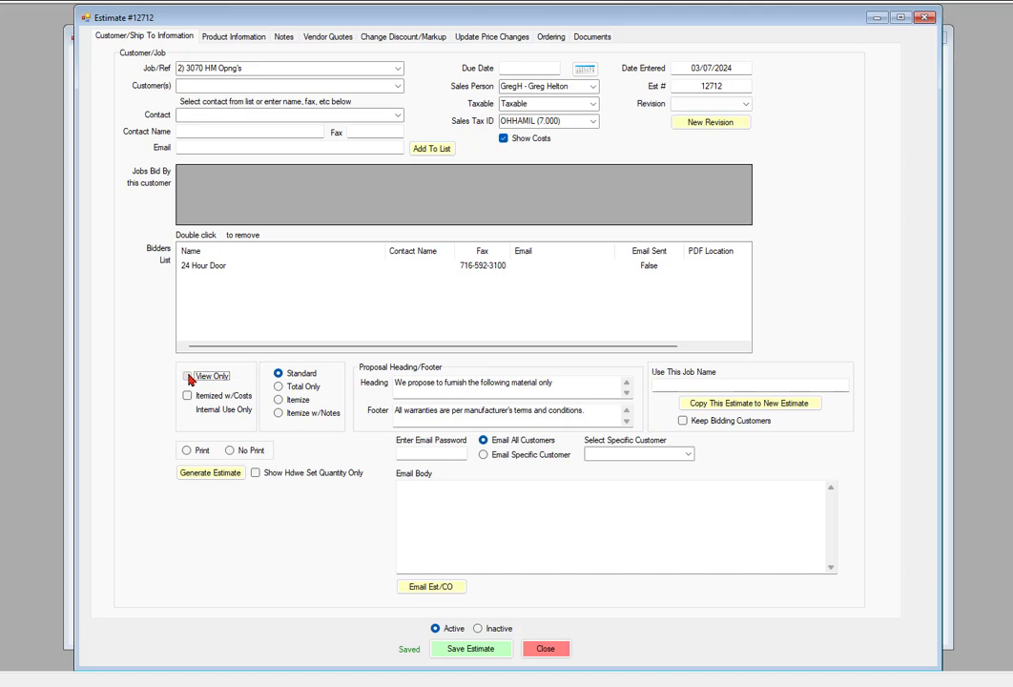
pyautogui.click(218, 473)
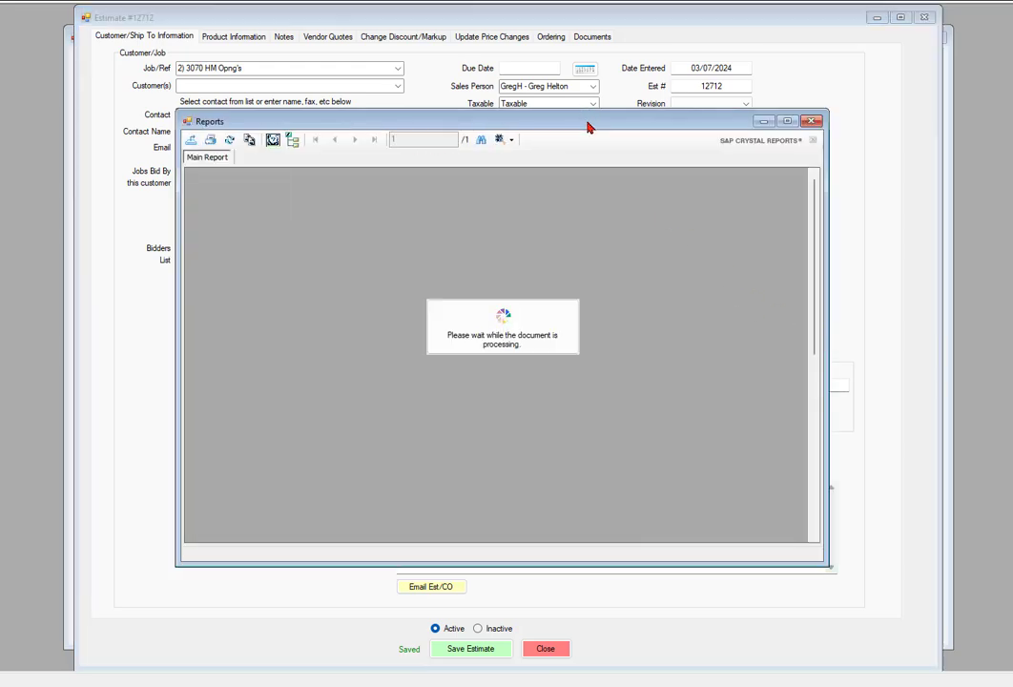
pyautogui.moveTo(587, 124); pyautogui.dragTo(575, 23)
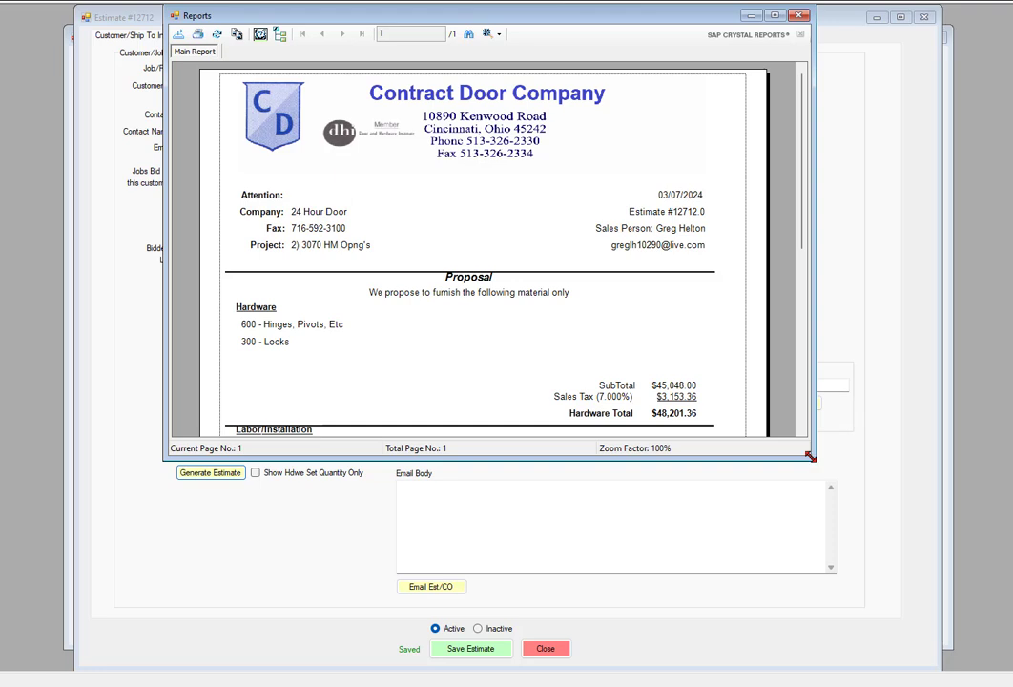
pyautogui.moveTo(810, 452); pyautogui.dragTo(911, 670)
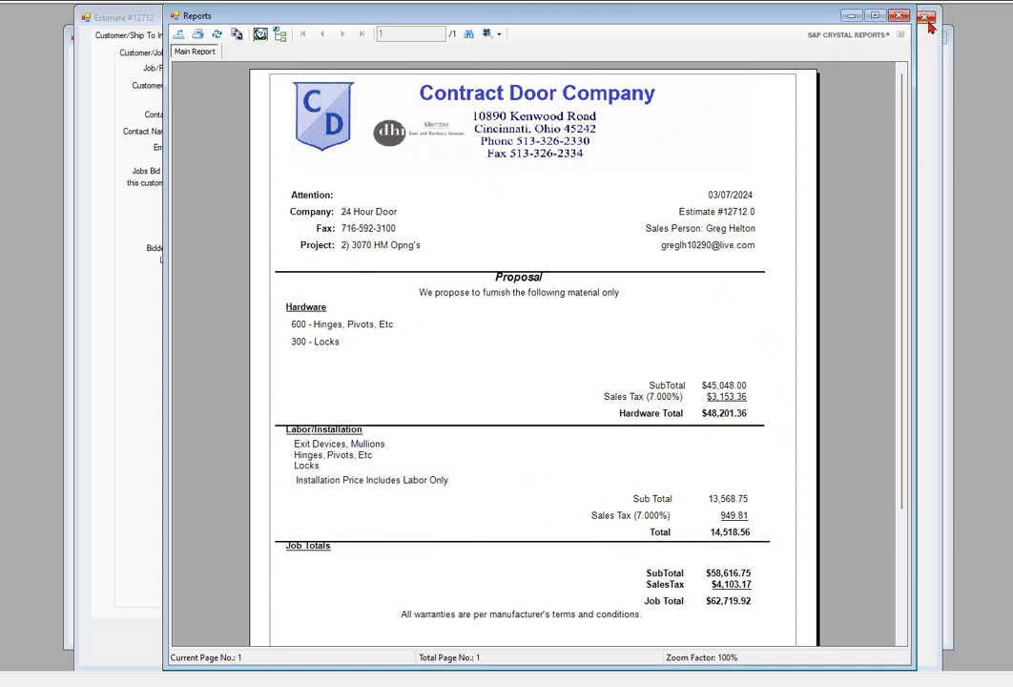
pyautogui.click(898, 16)
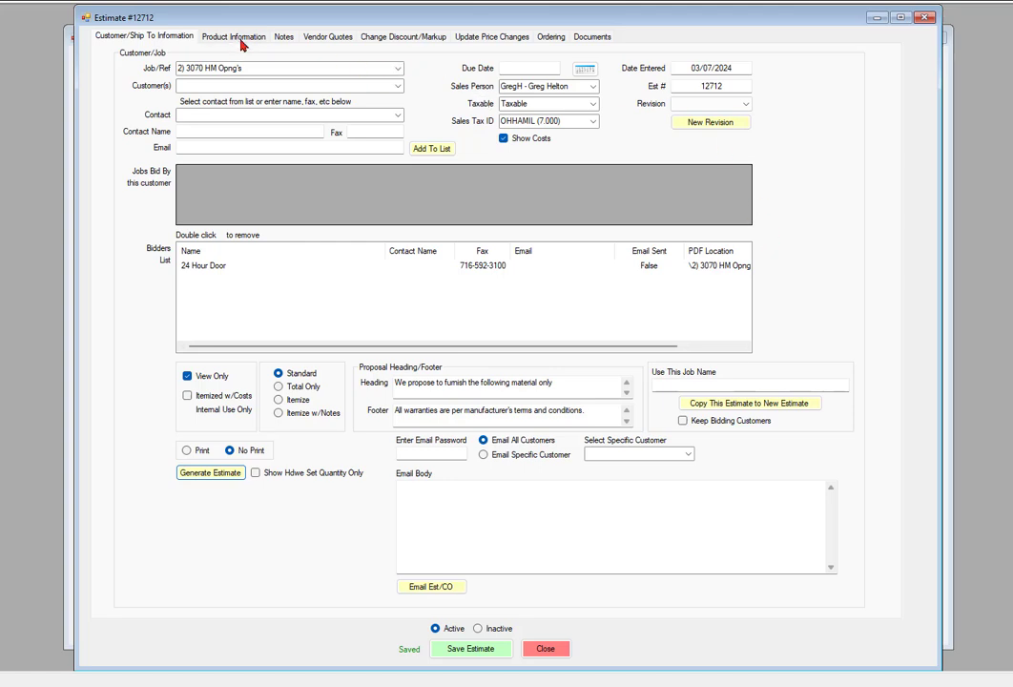
# Close the estimate, send all items of Install 115 to a new order and open that order
pyautogui.click(926, 19)
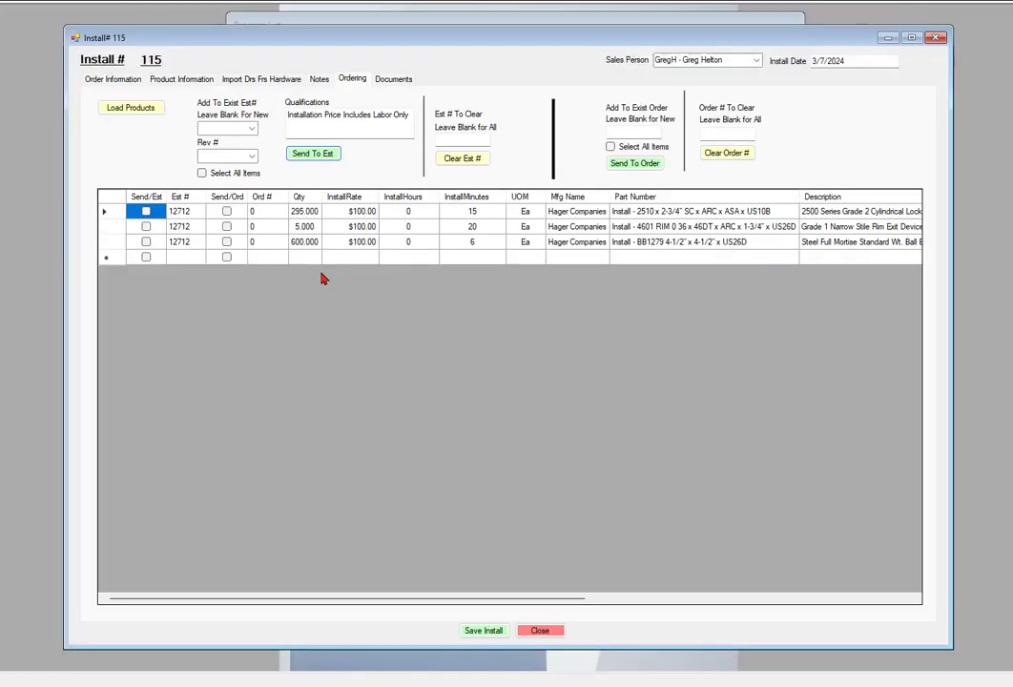
pyautogui.click(611, 148)
pyautogui.click(638, 164)
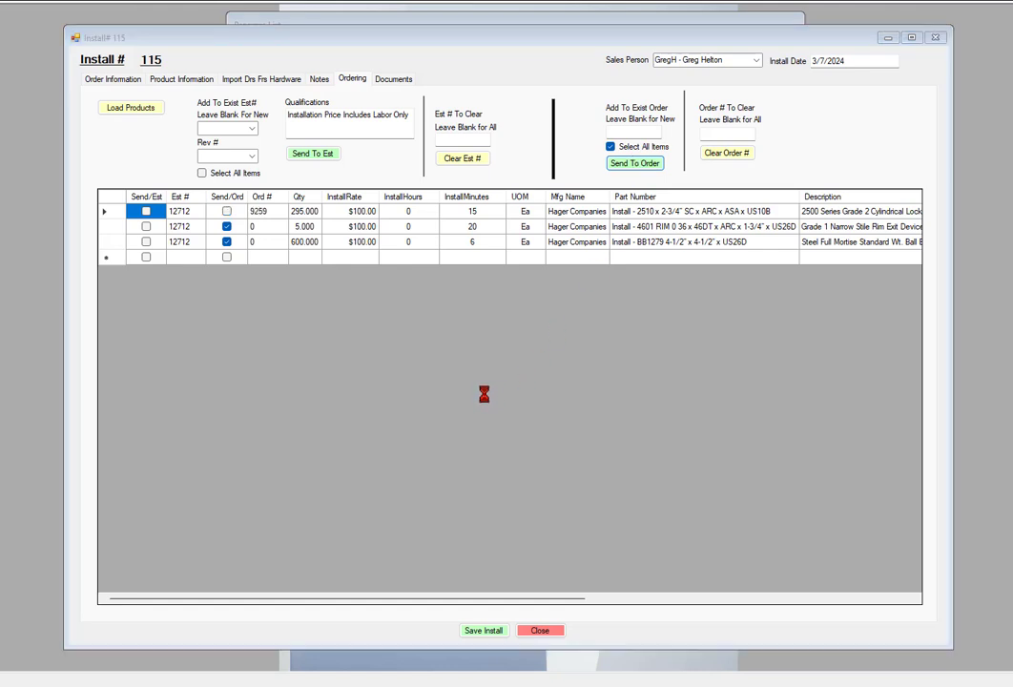
pyautogui.click(618, 387)
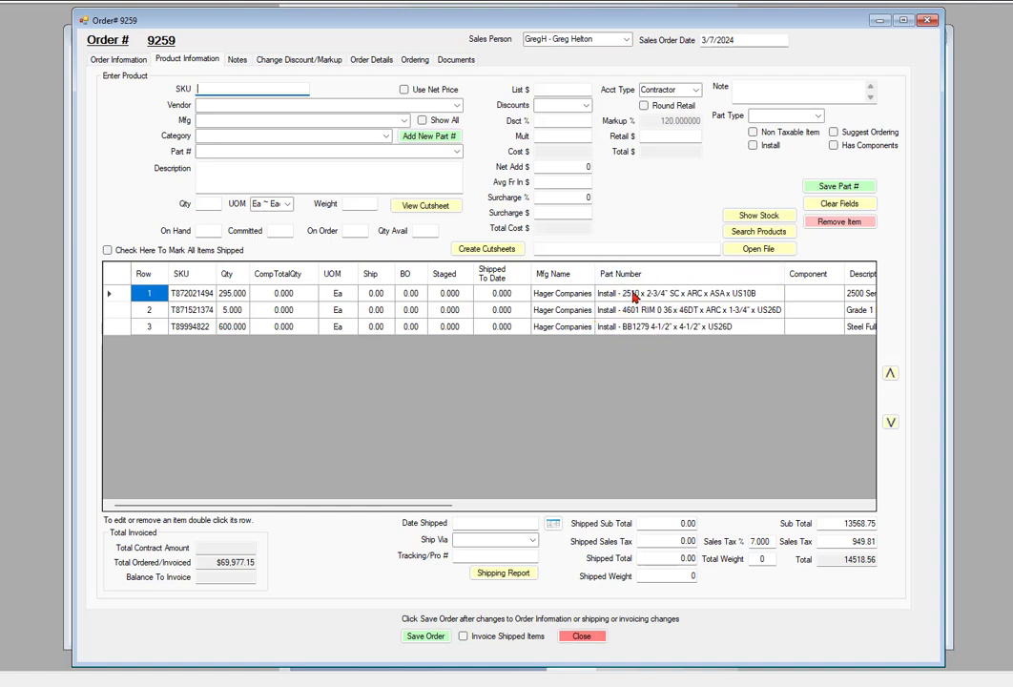
pyautogui.doubleClick(632, 297)
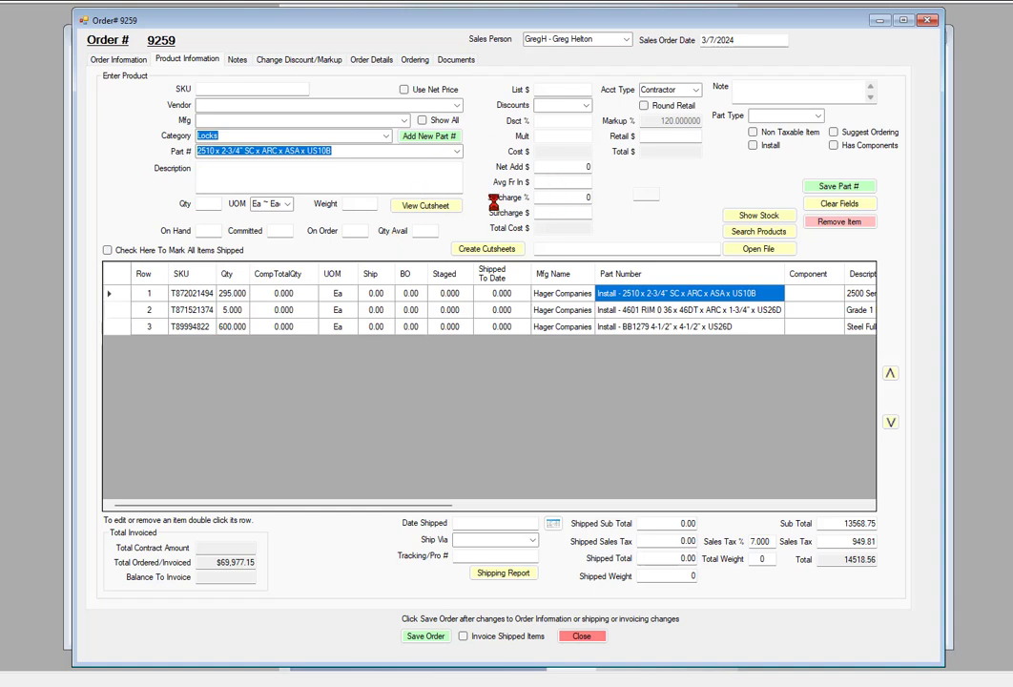
pyautogui.click(839, 188)
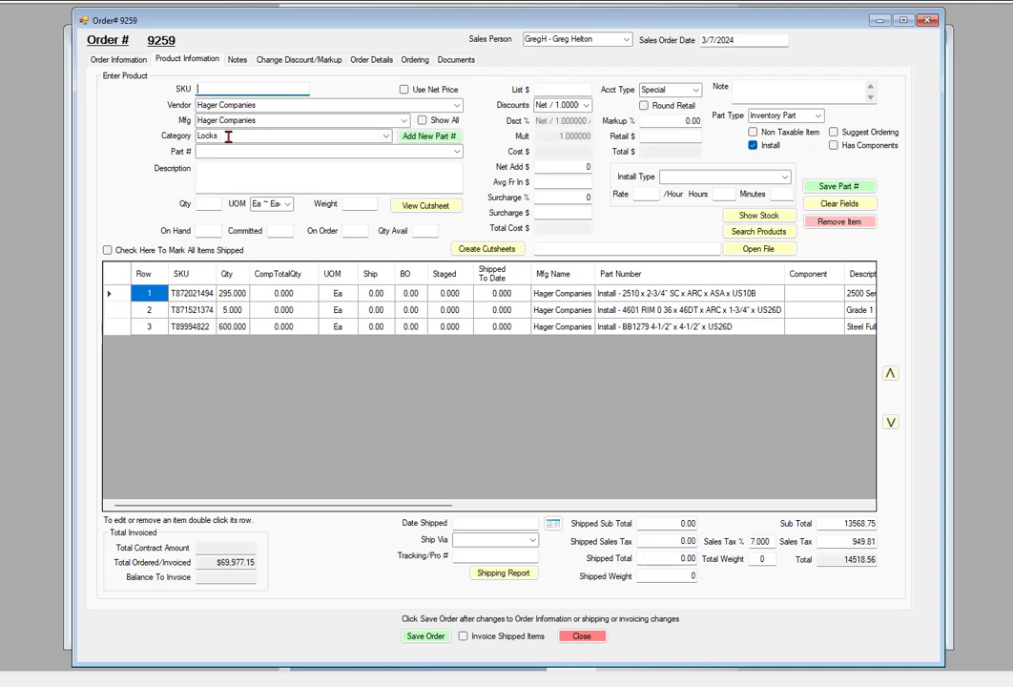
pyautogui.click(458, 152)
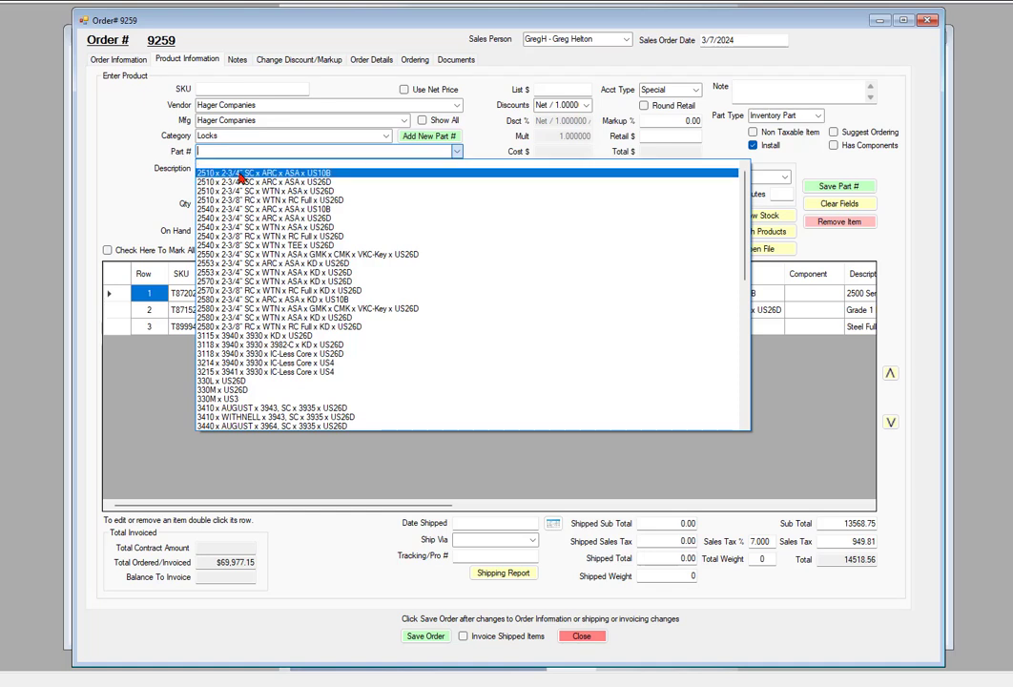
pyautogui.click(246, 178)
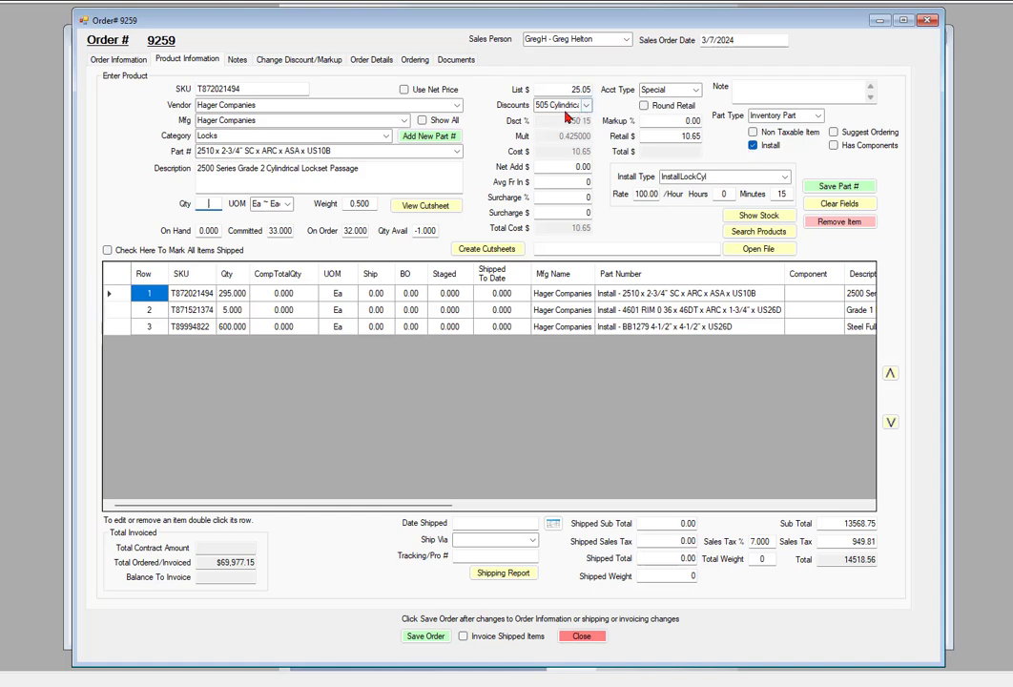
pyautogui.click(752, 145)
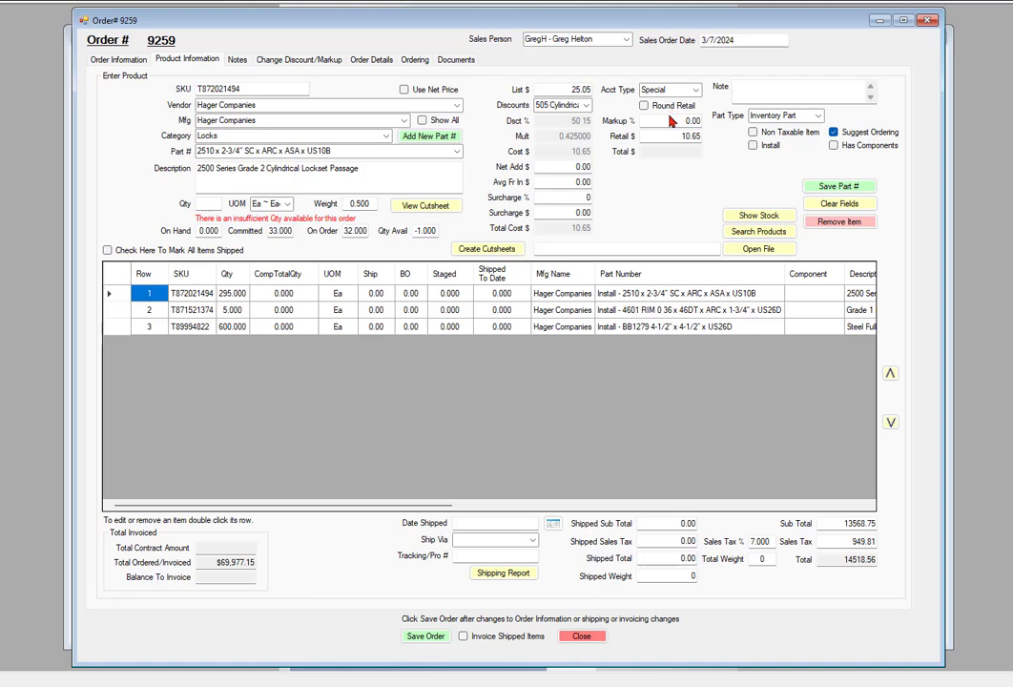
pyautogui.click(457, 150)
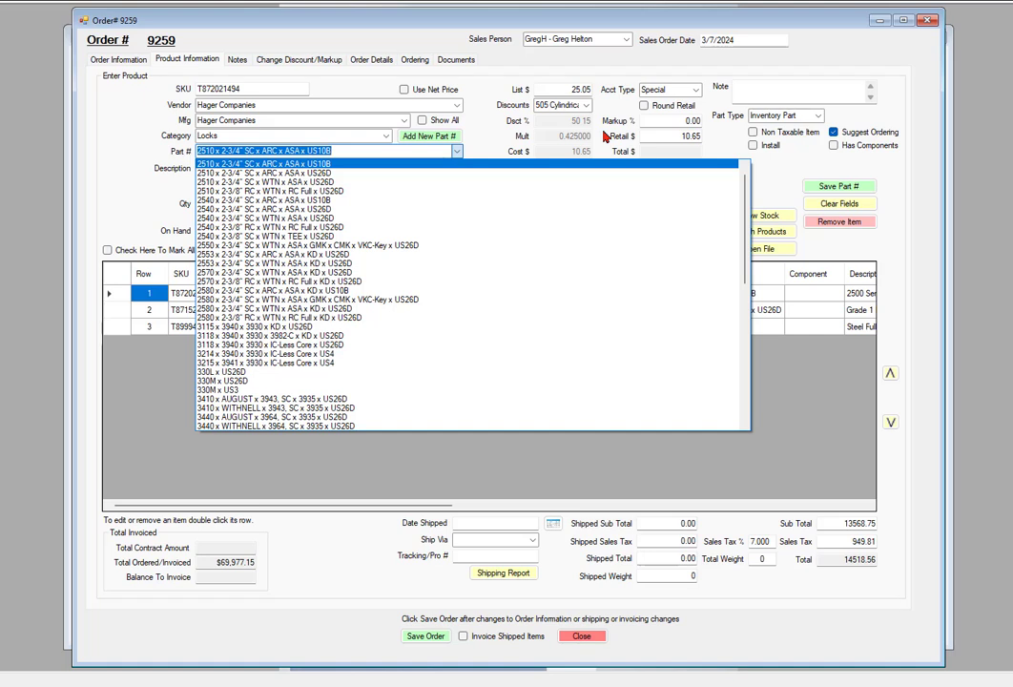
pyautogui.click(281, 169)
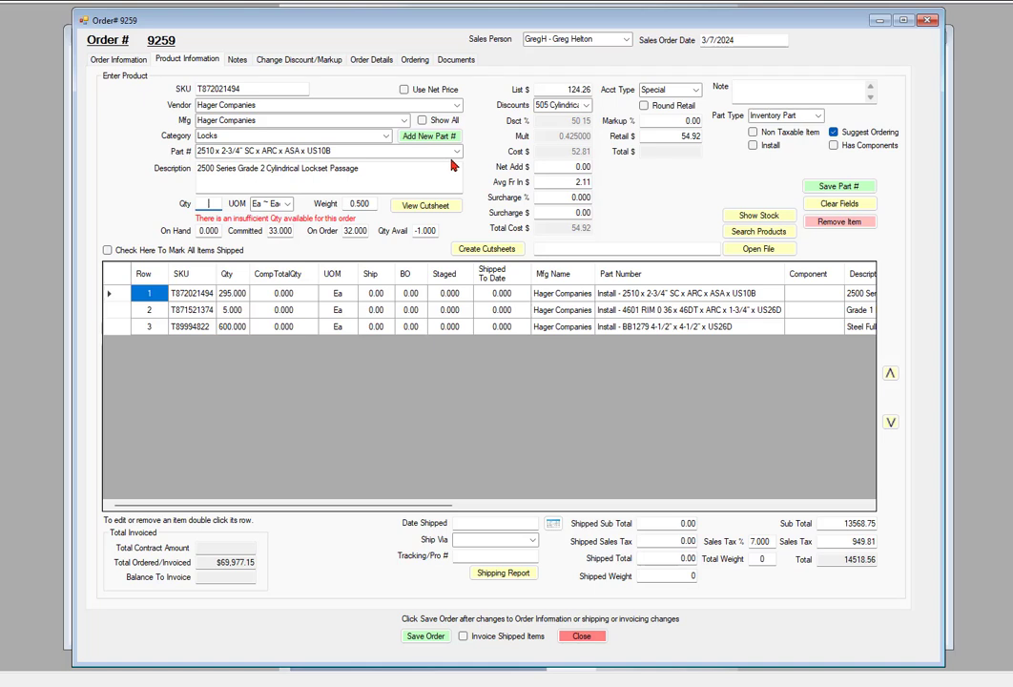
pyautogui.click(832, 205)
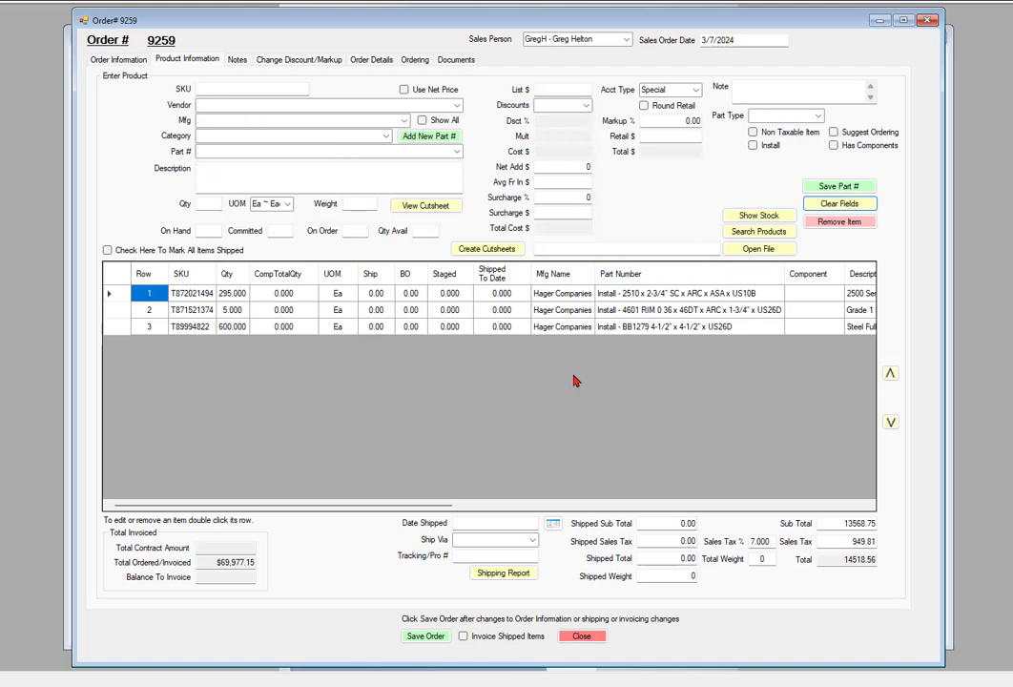
# Open and save the first install line, and choose Locks part 2510 x 2-3/4" SC x ARC x ASA x US10B for a new line
pyautogui.doubleClick(562, 296)
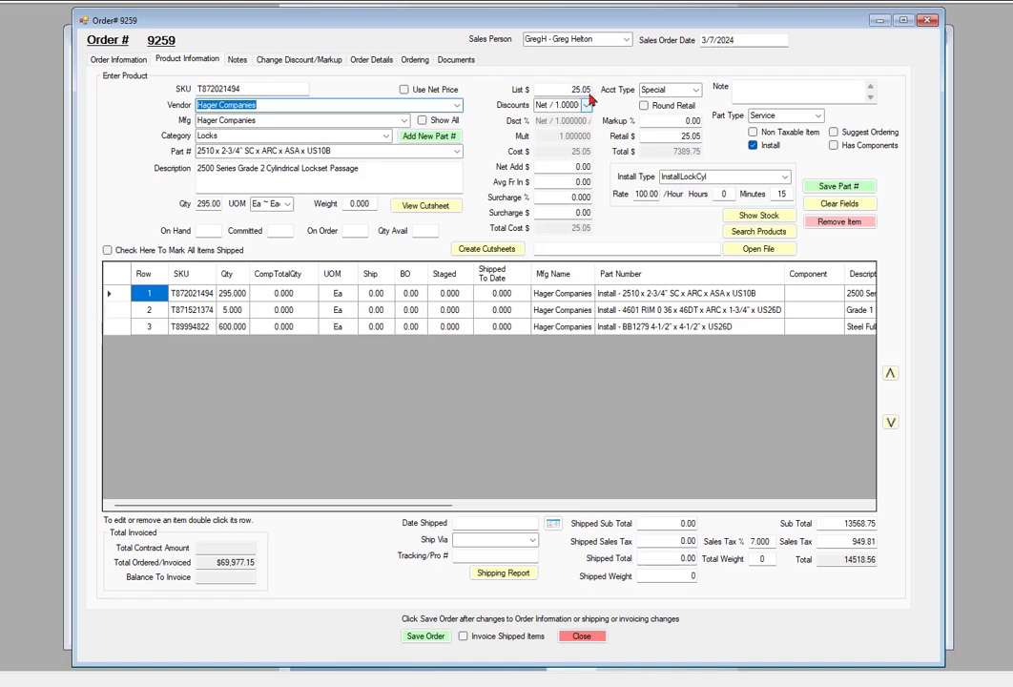
pyautogui.click(834, 188)
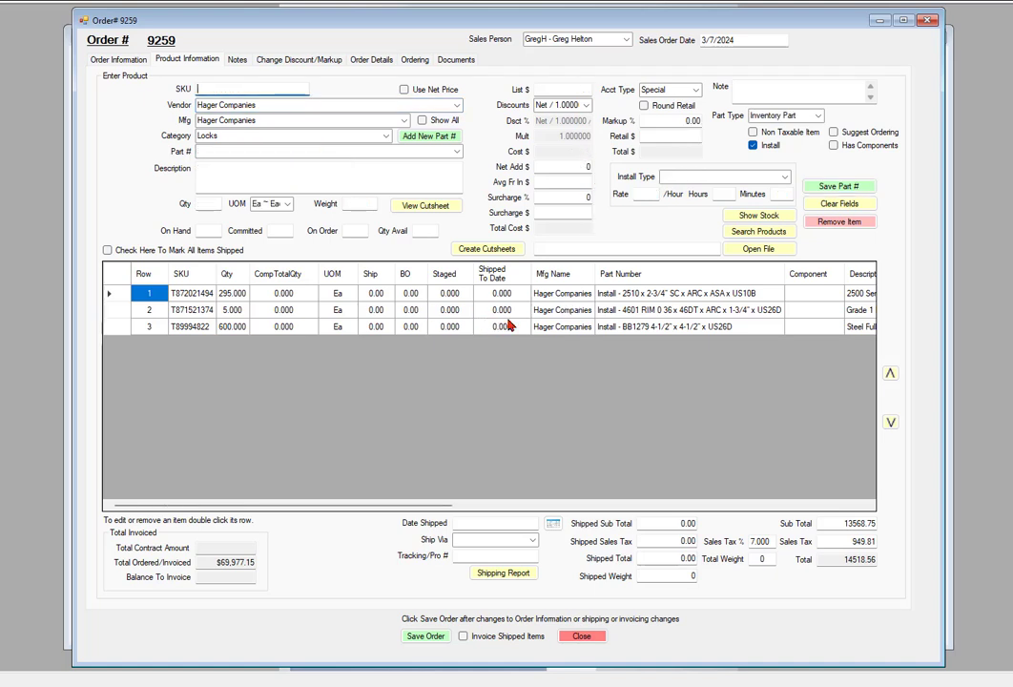
pyautogui.click(386, 138)
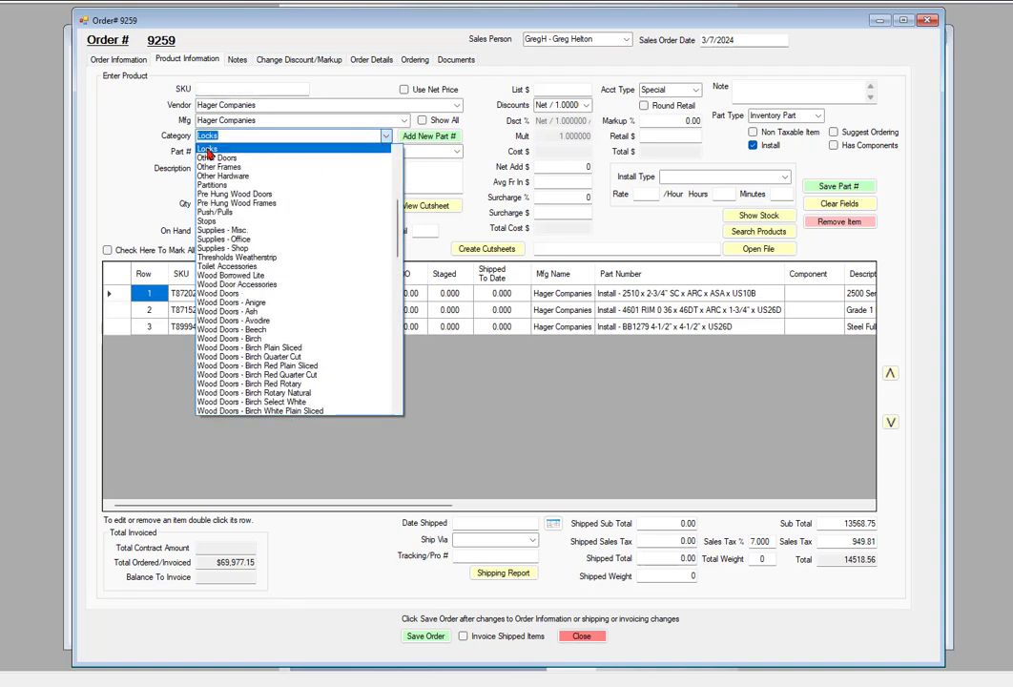
pyautogui.click(207, 152)
pyautogui.click(340, 149)
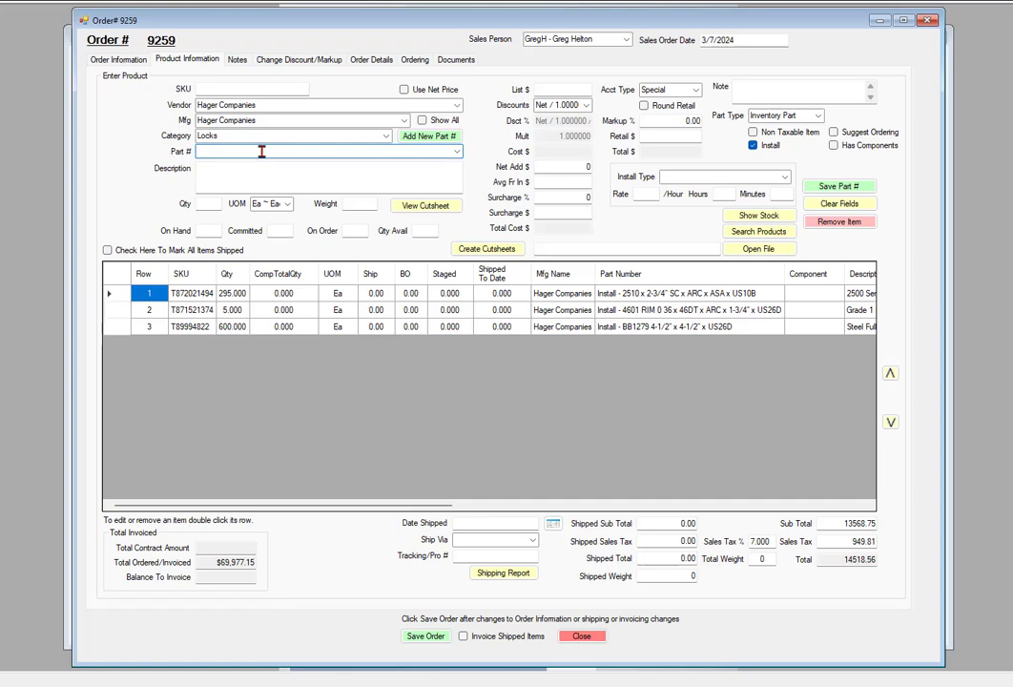
pyautogui.click(457, 151)
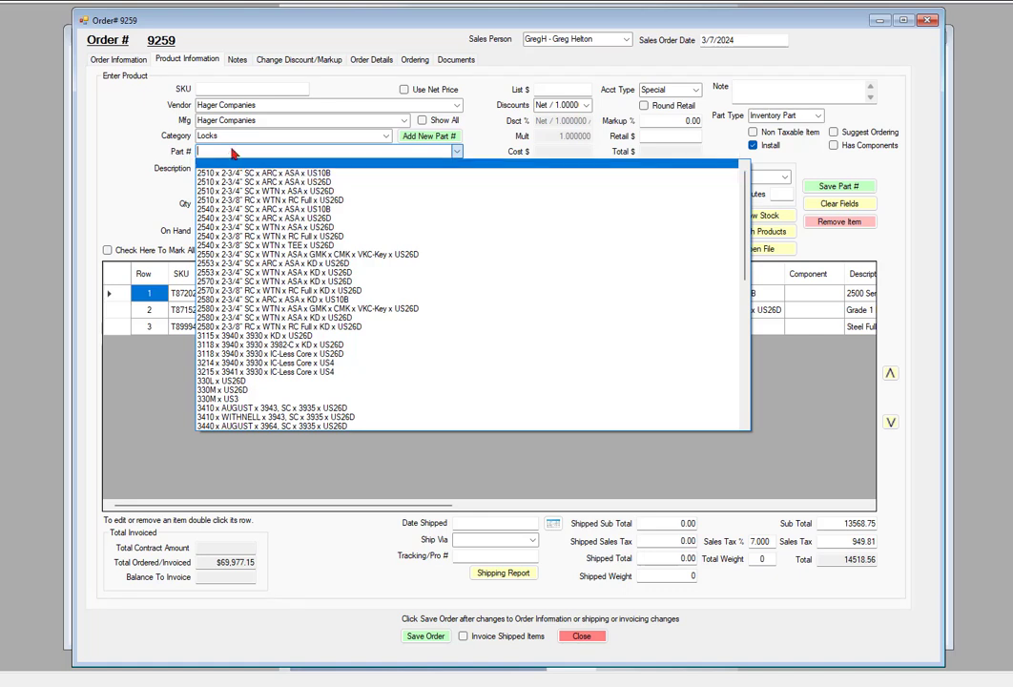
pyautogui.click(255, 175)
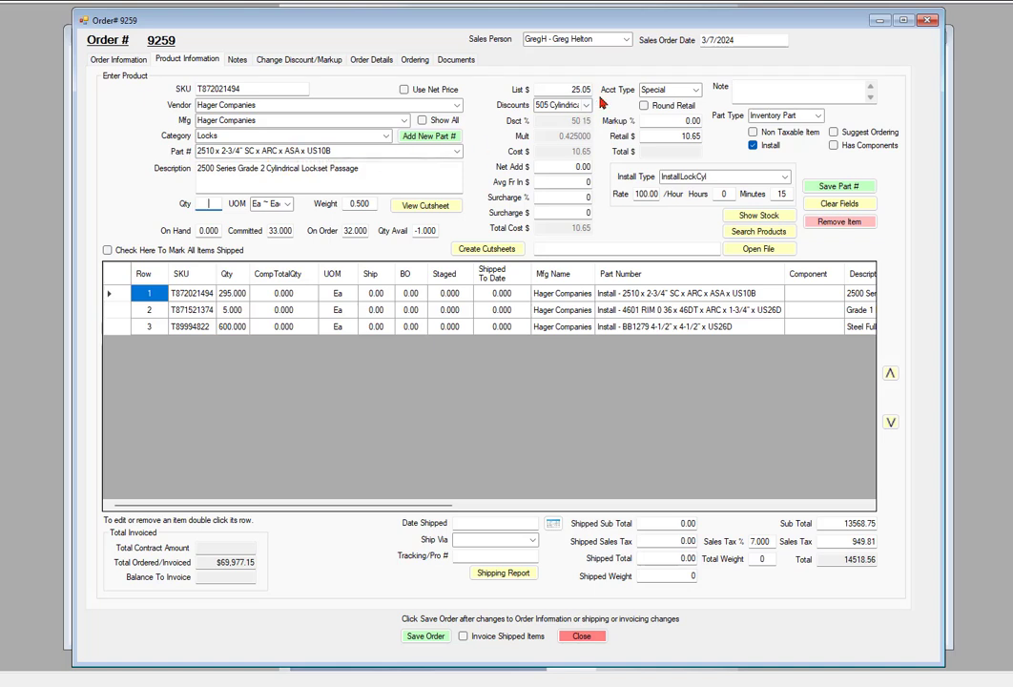
# Turn off the Install option and reselect part 2510 x 2-3/4" SC x ARC x ASA x US10B to load its product pricing
pyautogui.click(455, 155)
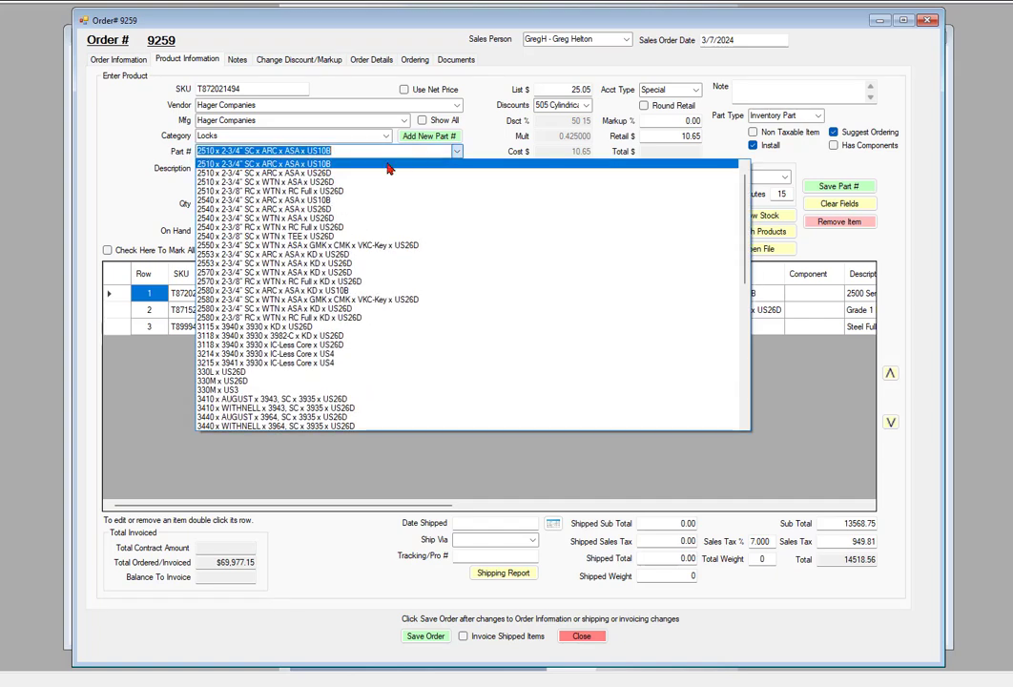
pyautogui.click(308, 166)
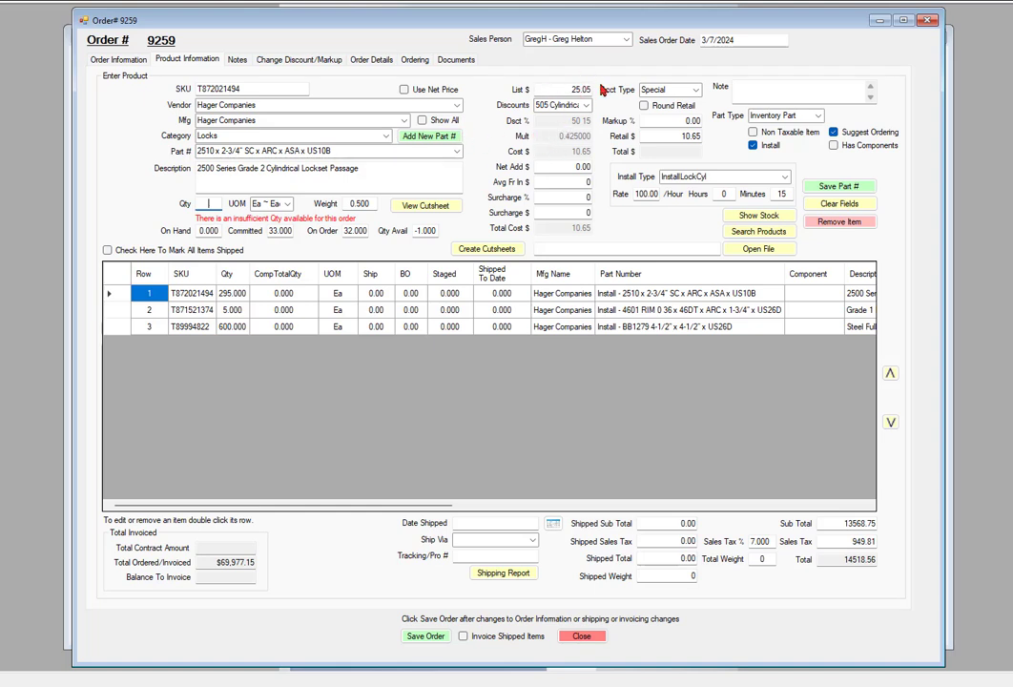
pyautogui.click(754, 146)
pyautogui.click(752, 146)
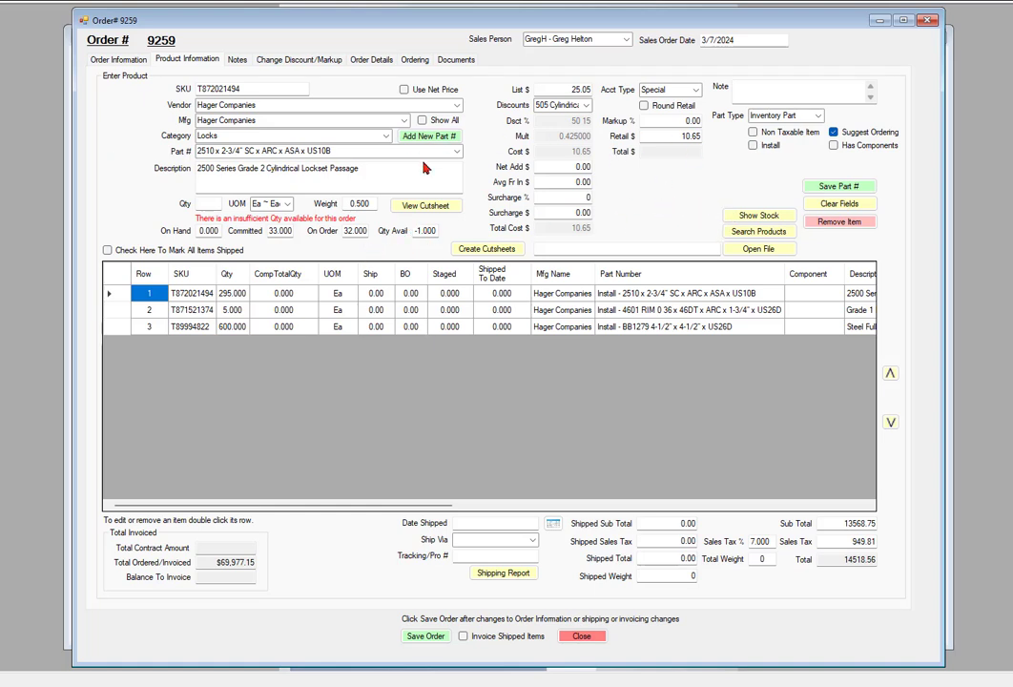
pyautogui.click(306, 151)
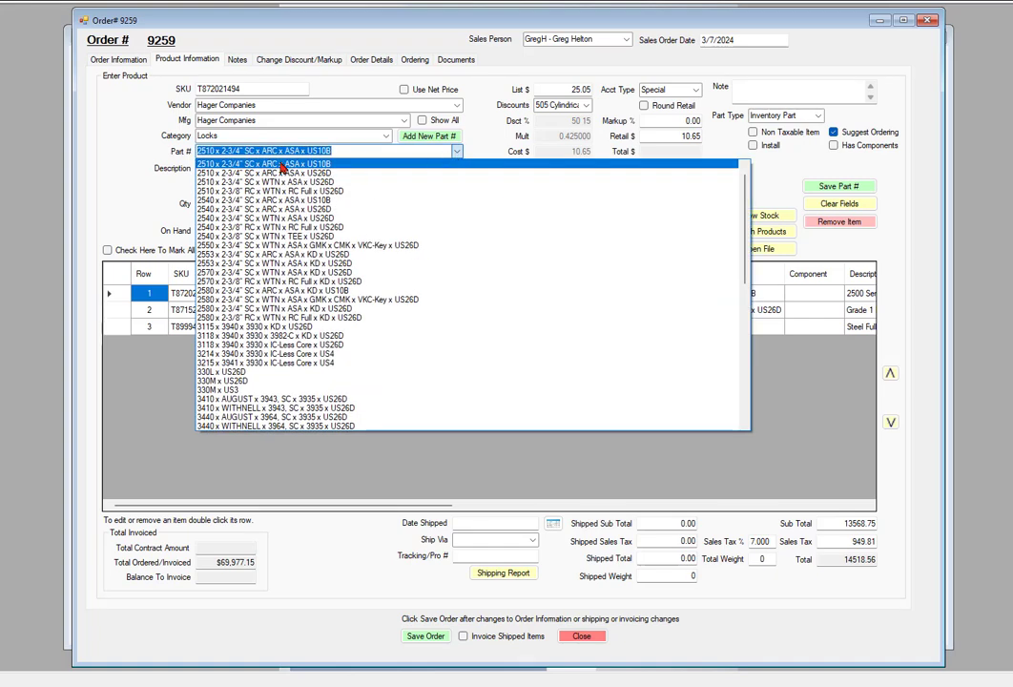
pyautogui.click(282, 165)
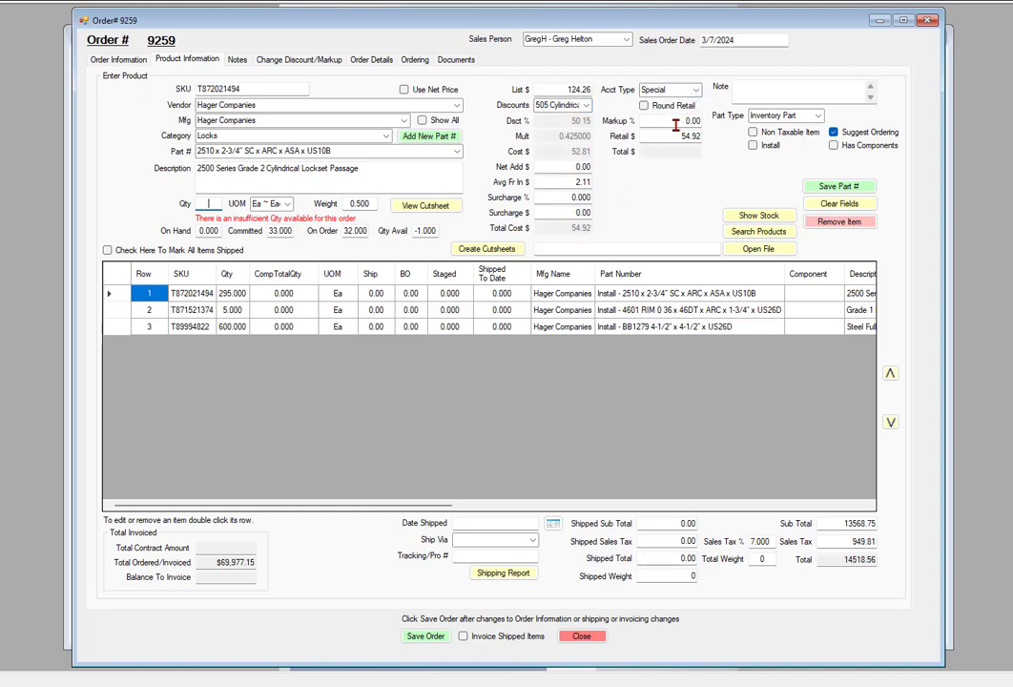
# Set the lock's markup to 50% and its quantity to 295, and save it to the order
pyautogui.moveTo(680, 123); pyautogui.dragTo(712, 126)
pyautogui.write('50')
pyautogui.press('Tab')
pyautogui.click(841, 189)
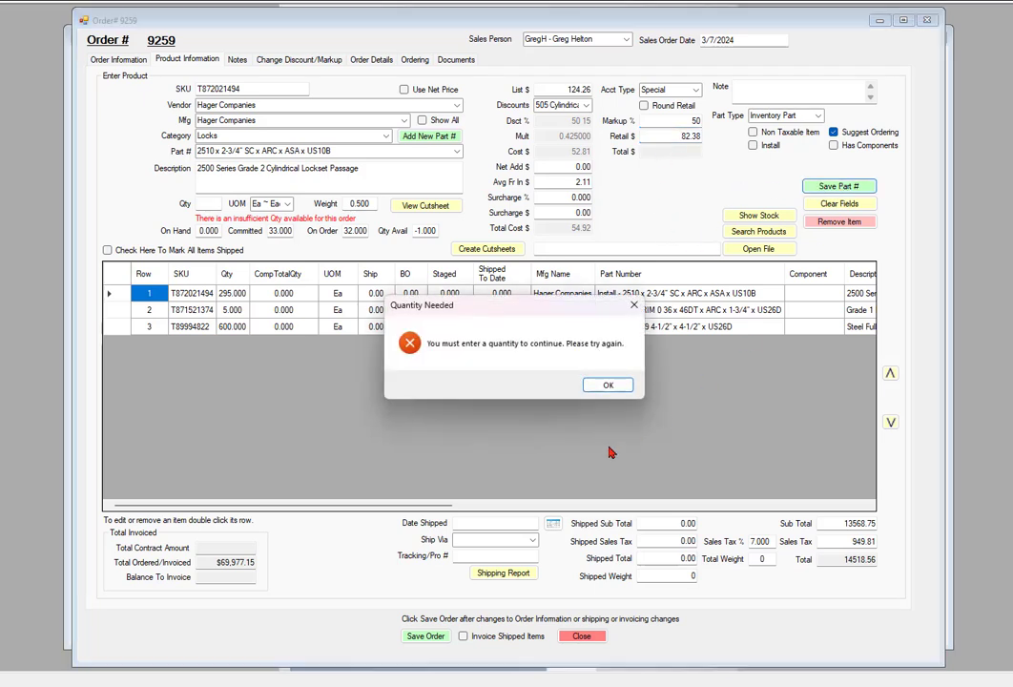
pyautogui.click(607, 385)
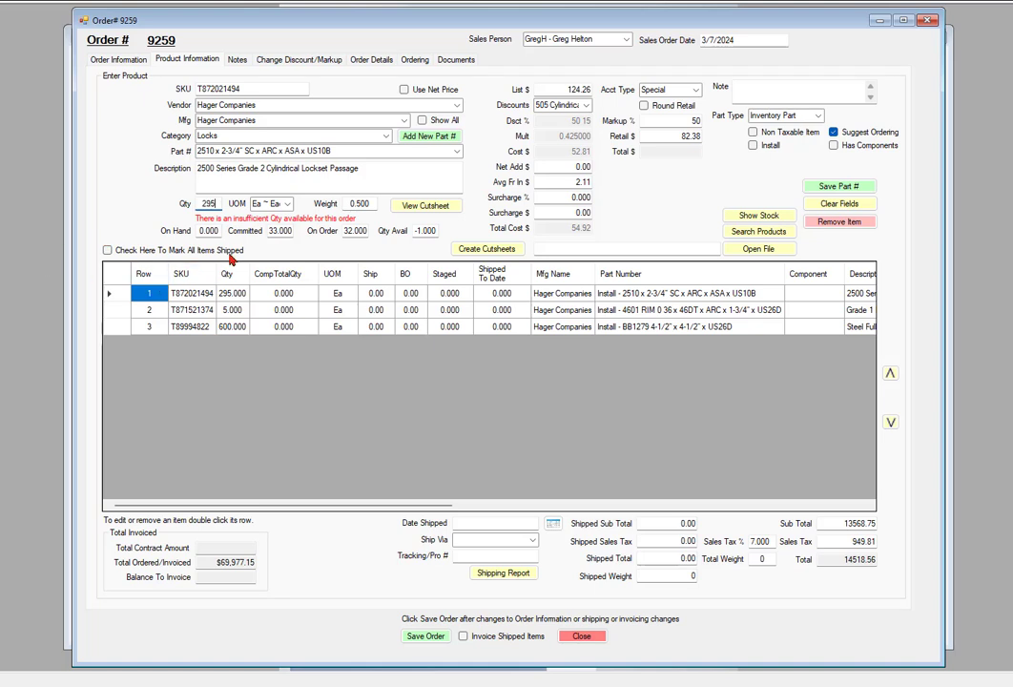
pyautogui.click(840, 187)
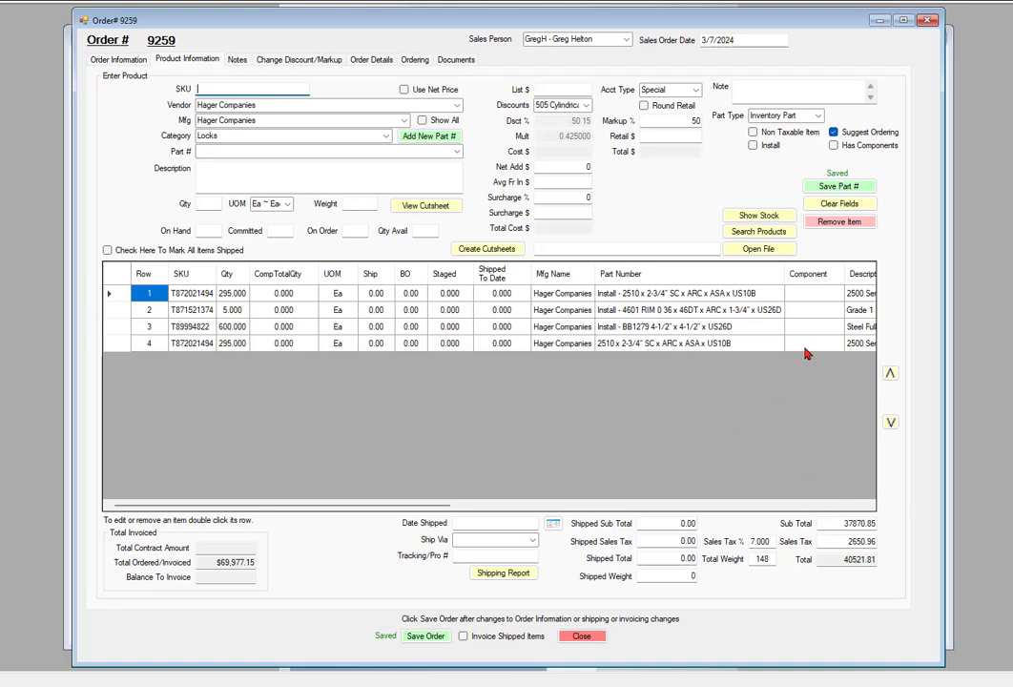
# Add part 2553 x 2-3/4" SC x WTN x ASA x KD x US26D as an install item with a quantity of 5
pyautogui.moveTo(421, 506); pyautogui.dragTo(309, 507)
pyautogui.click(753, 147)
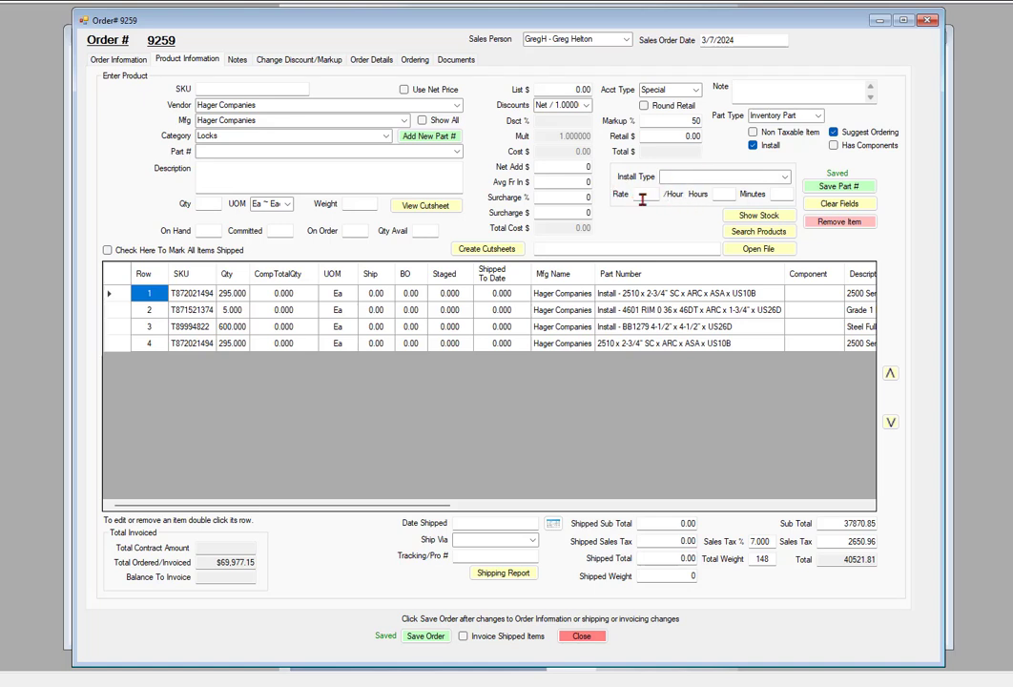
pyautogui.click(456, 154)
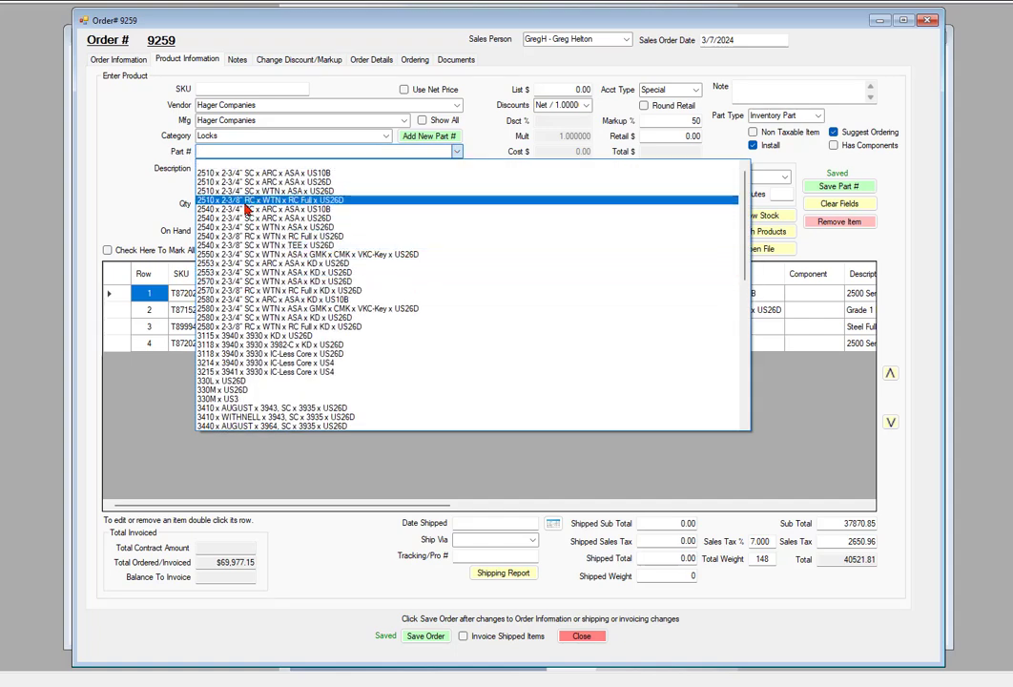
pyautogui.click(240, 277)
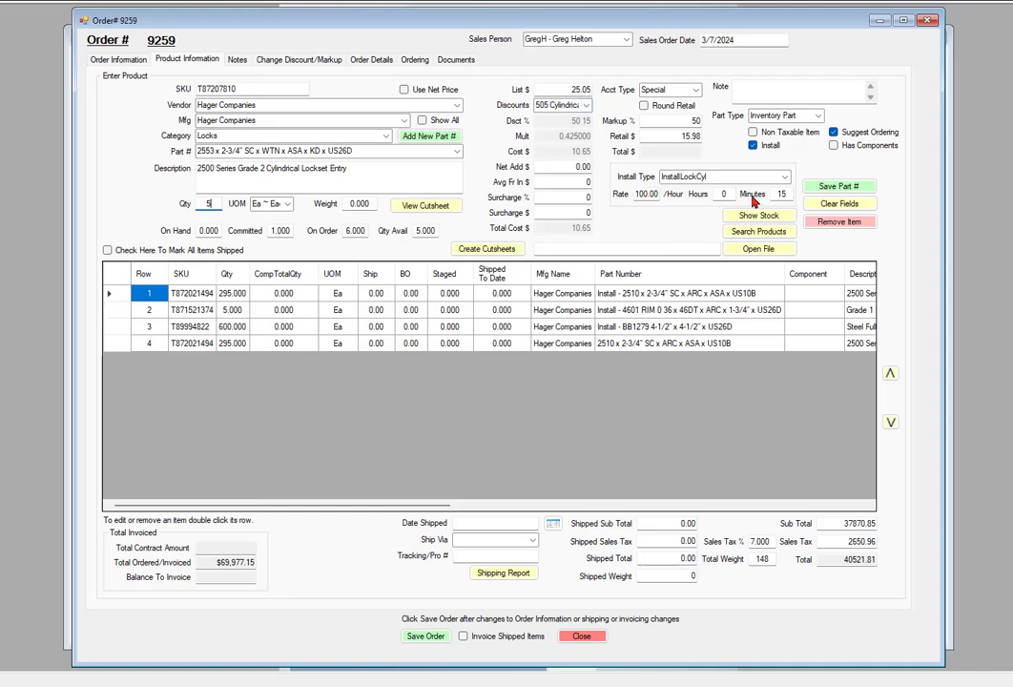
pyautogui.click(838, 186)
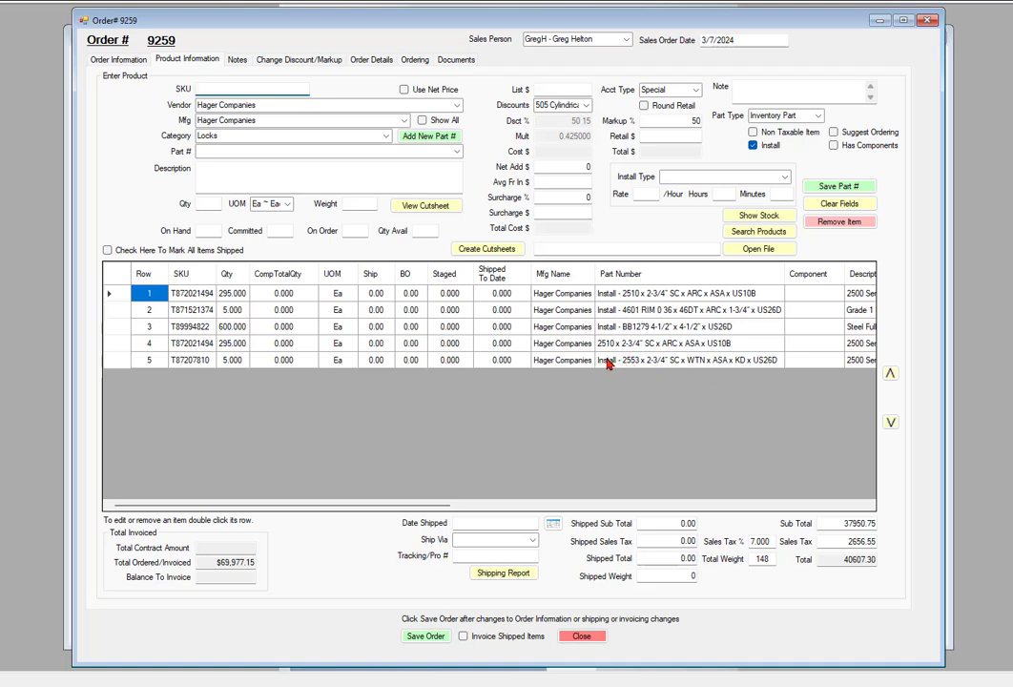
pyautogui.click(607, 361)
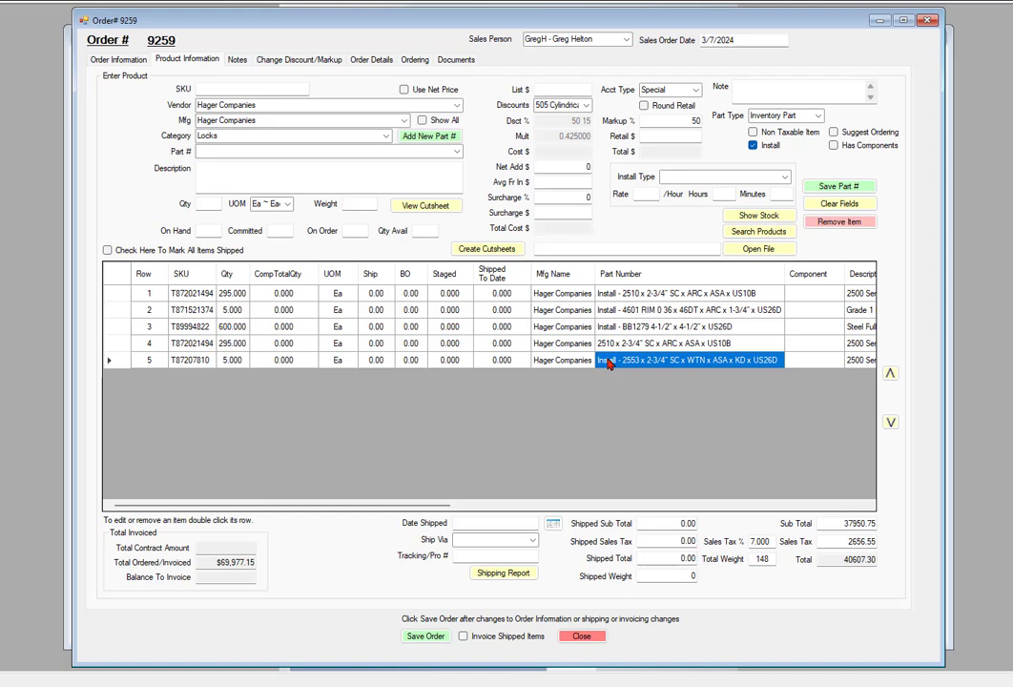
# Generate a view-only customer copy of the sales order, review its line items and totals, and close the report
pyautogui.click(107, 57)
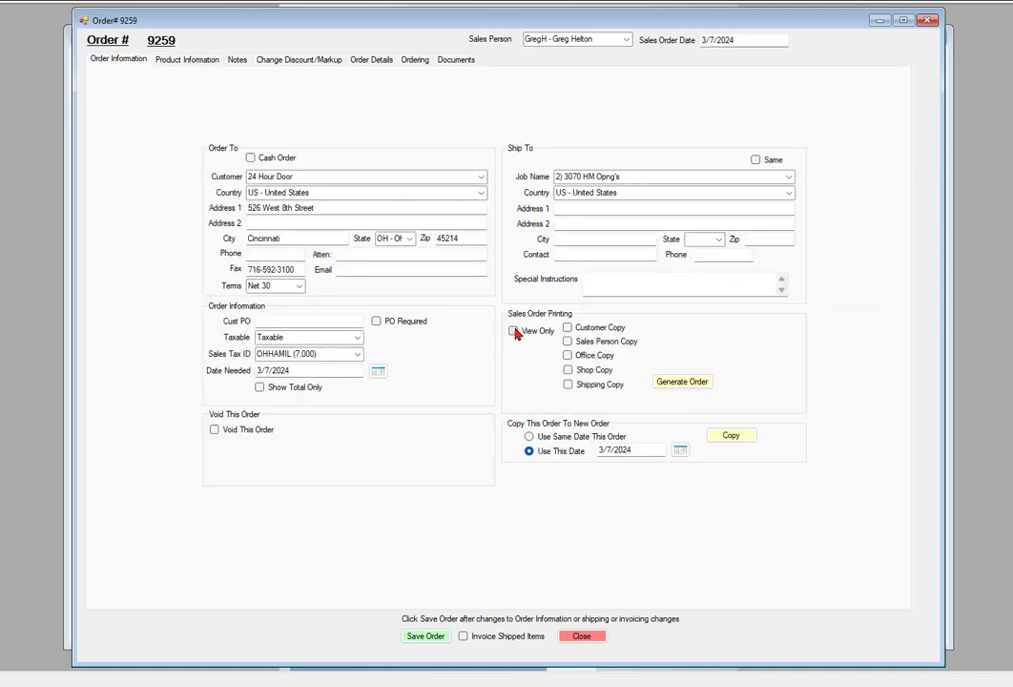
pyautogui.click(513, 330)
pyautogui.click(568, 327)
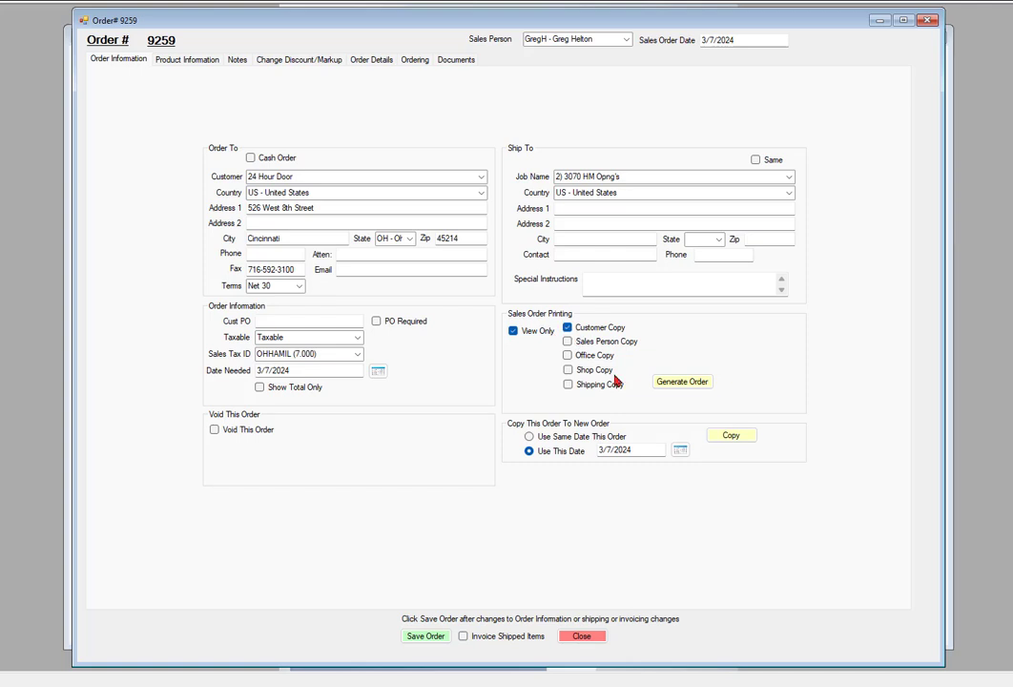
pyautogui.click(670, 381)
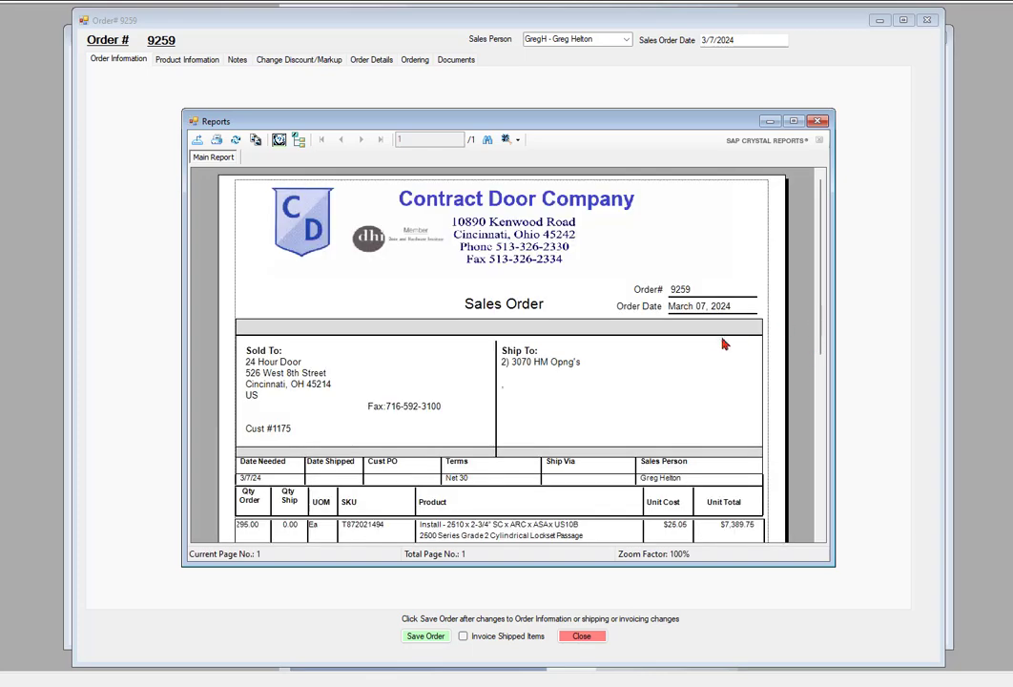
pyautogui.scroll(-10, 720, 338)
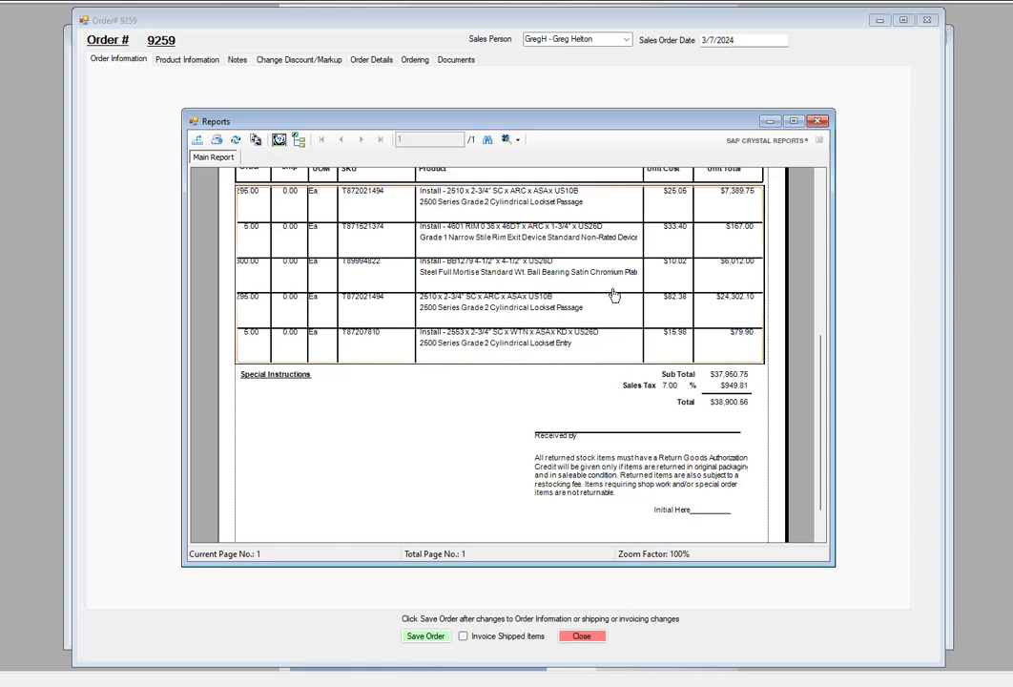
pyautogui.click(816, 122)
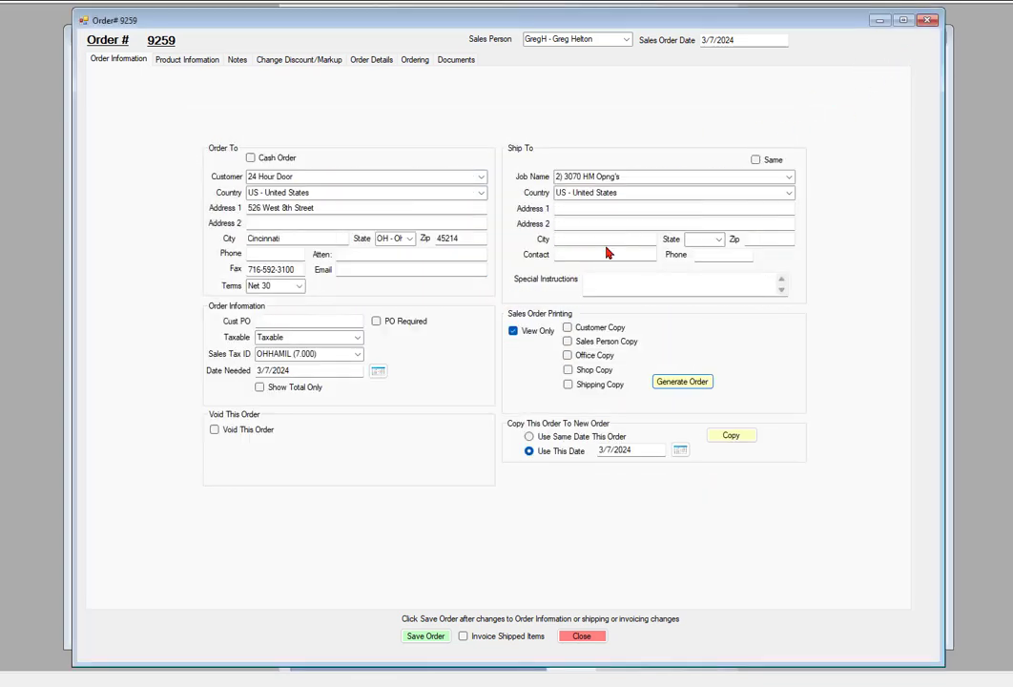
# Close the order and Install 115, and open Install 116 for the Circle K job from the installation search
pyautogui.click(926, 21)
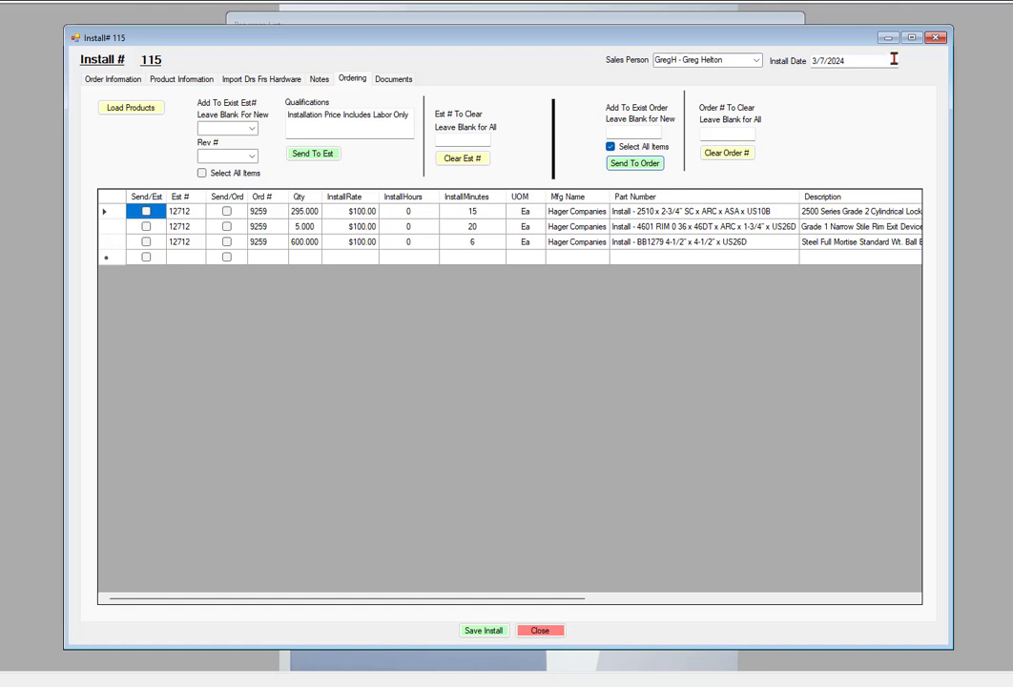
pyautogui.click(936, 38)
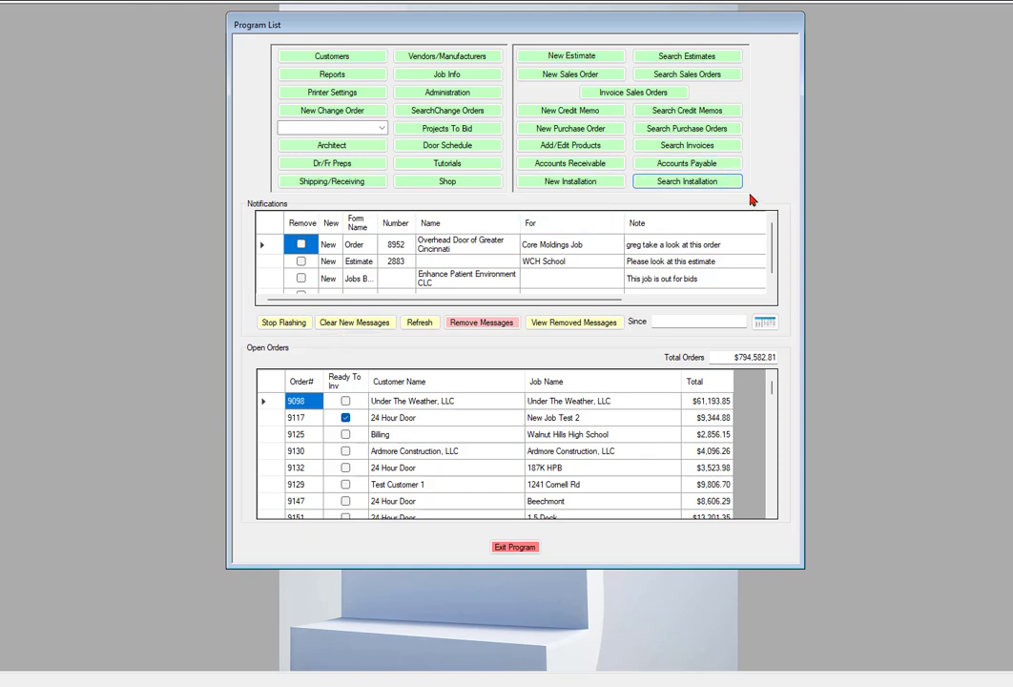
pyautogui.click(697, 185)
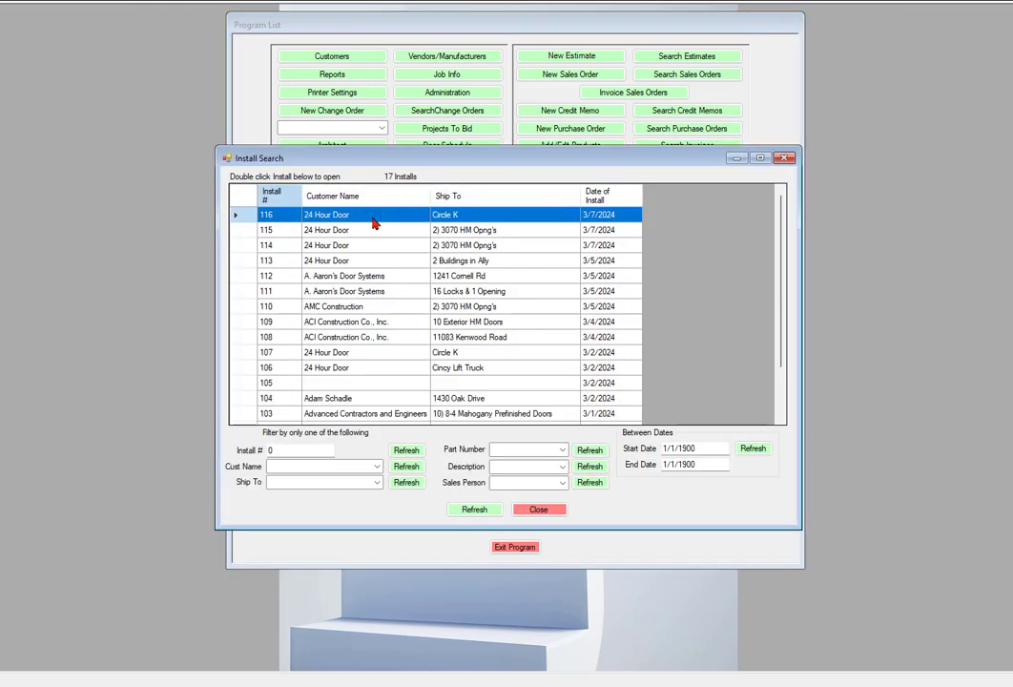
pyautogui.doubleClick(372, 215)
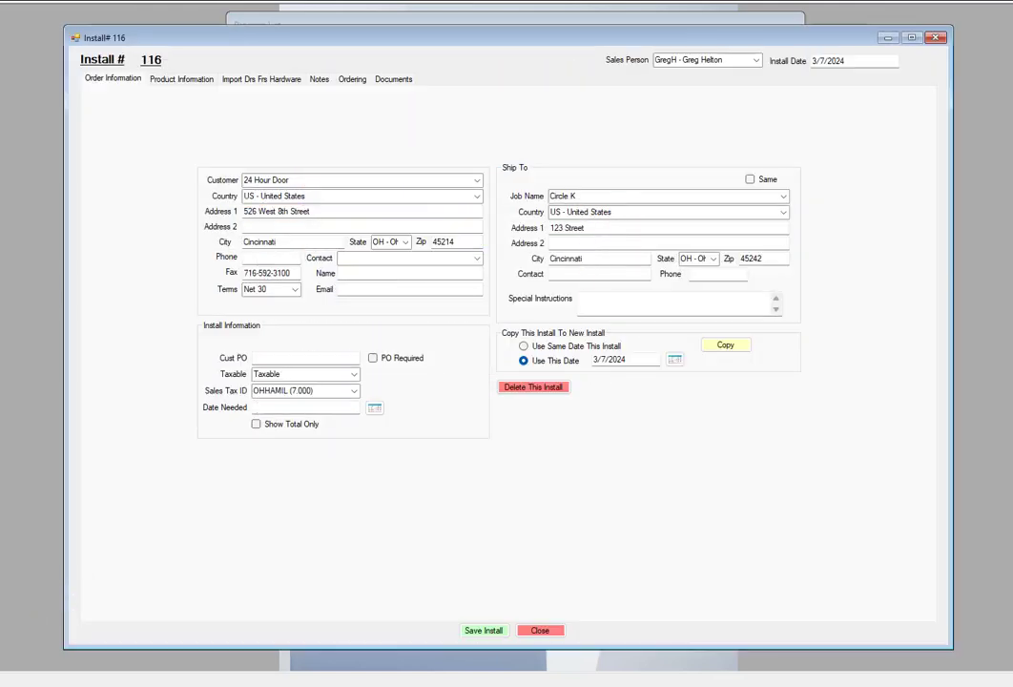
# View the Circle K job in the Door/Hardware Schedules window, minimize it, and show the product lines of Install 116
pyautogui.hotkey('alt', 'Tab')
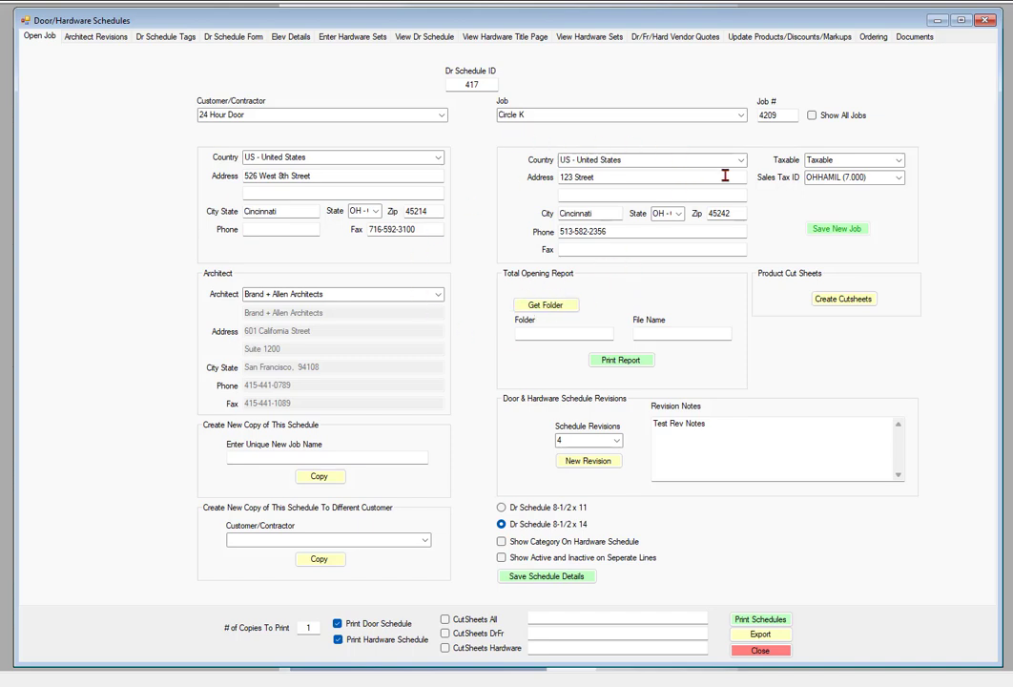
pyautogui.click(938, 23)
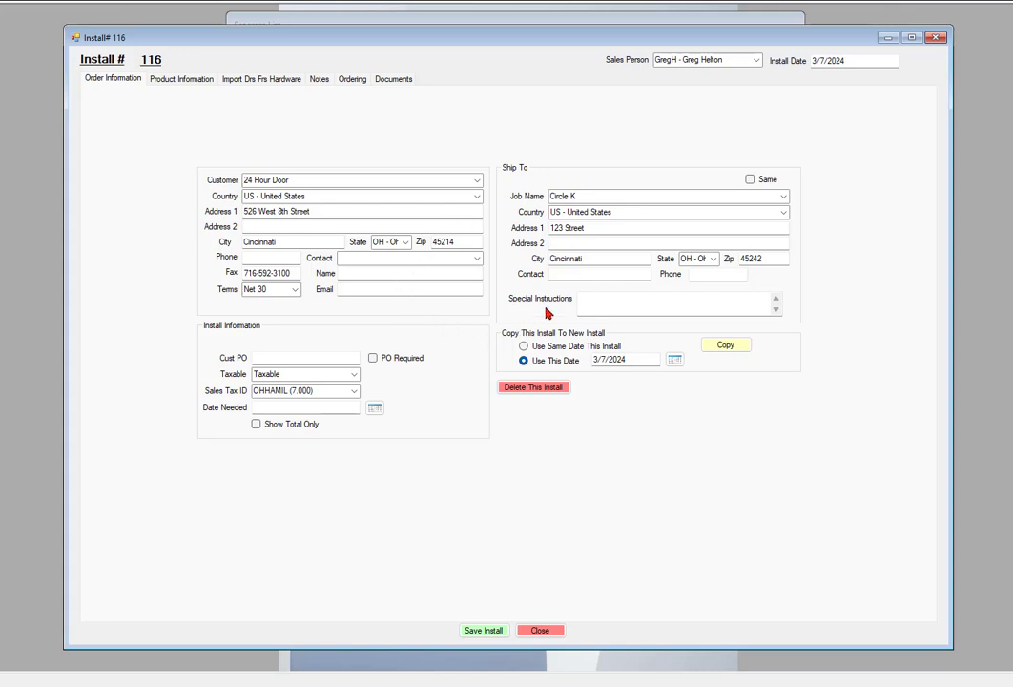
pyautogui.click(164, 79)
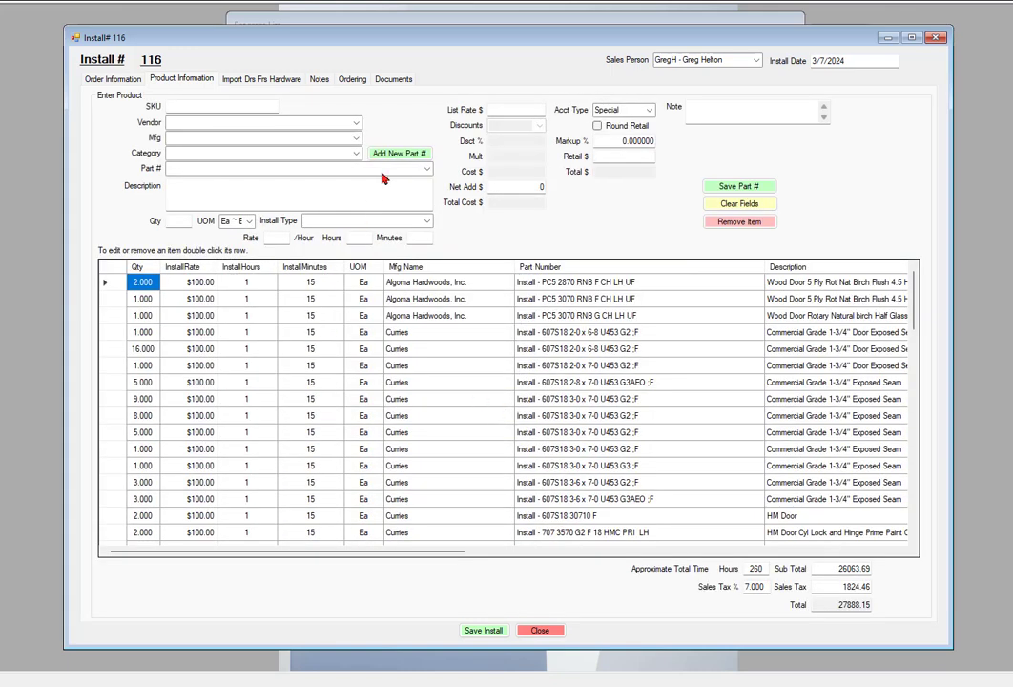
# Load the products of Install 116 for ordering, and check the ordering lists of the Circle K door and hardware schedule
pyautogui.click(352, 82)
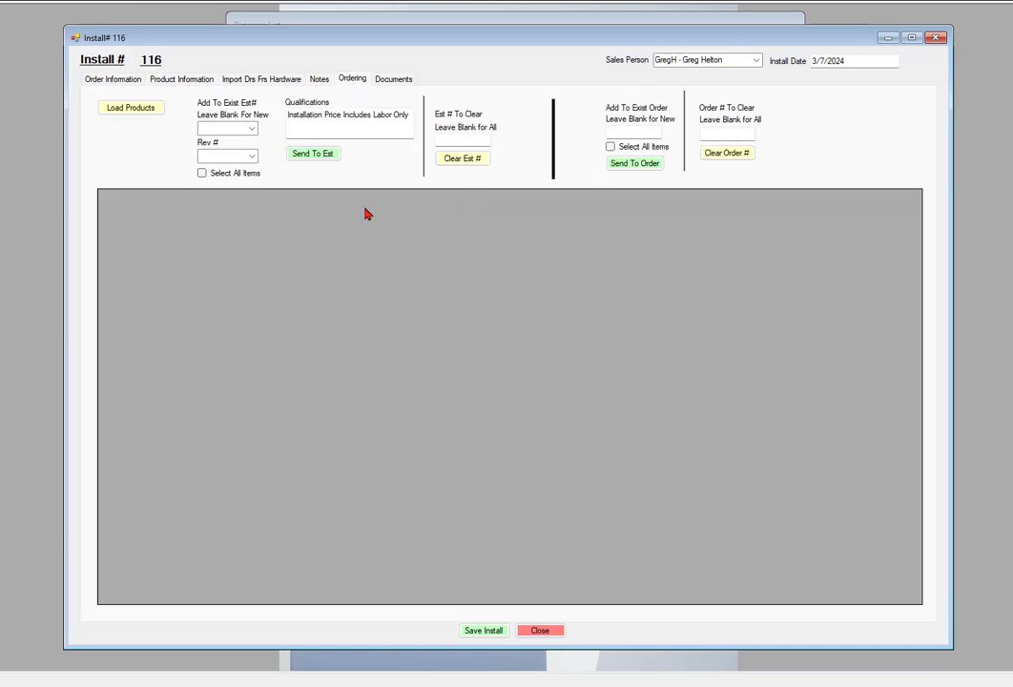
pyautogui.click(129, 106)
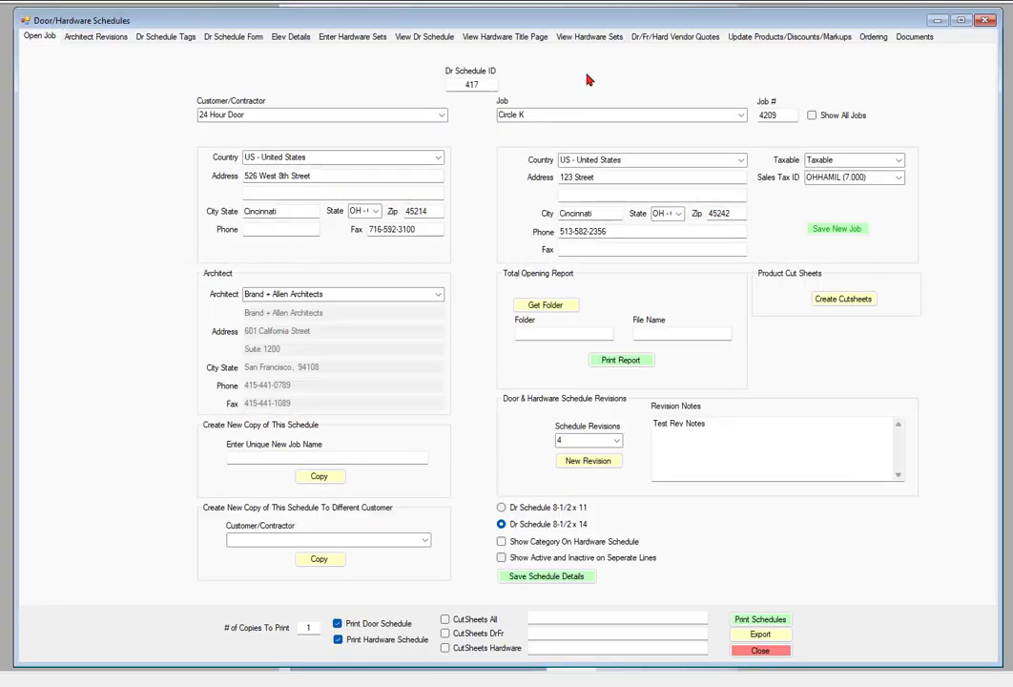
pyautogui.click(872, 39)
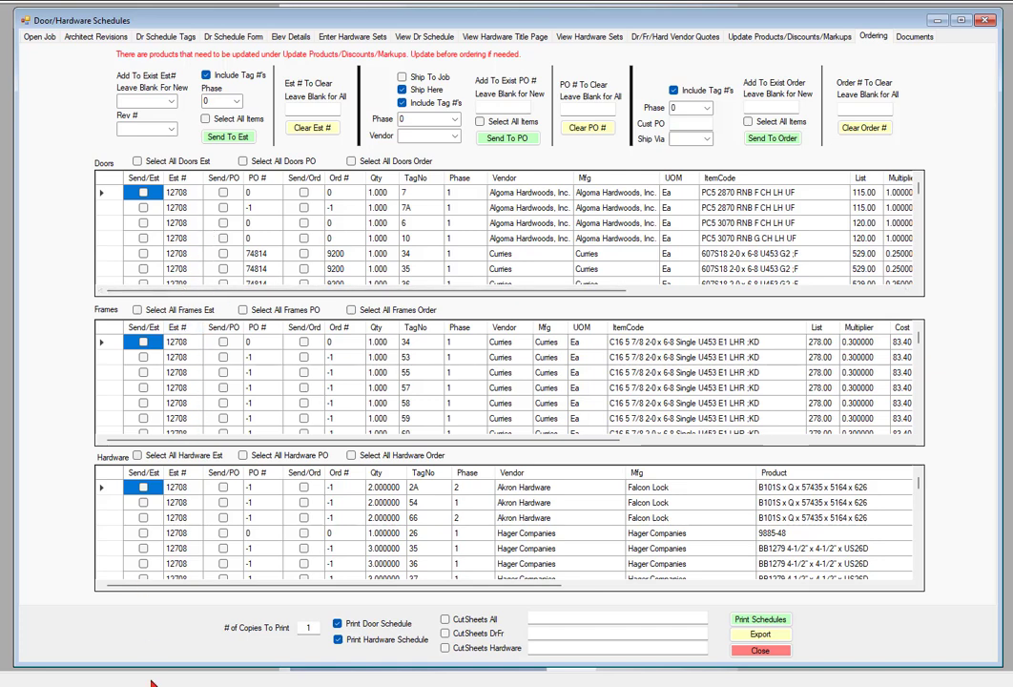
pyautogui.click(942, 23)
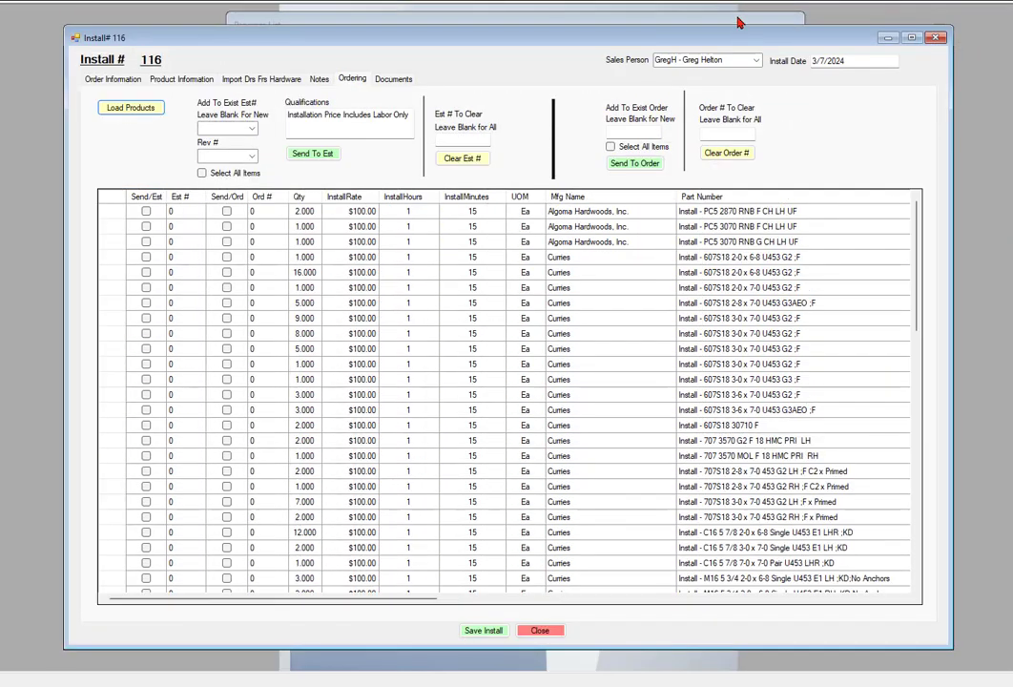
# Open the Circle K estimate 12708, entered 3/7/2024, from the estimate search
pyautogui.click(739, 19)
pyautogui.click(702, 59)
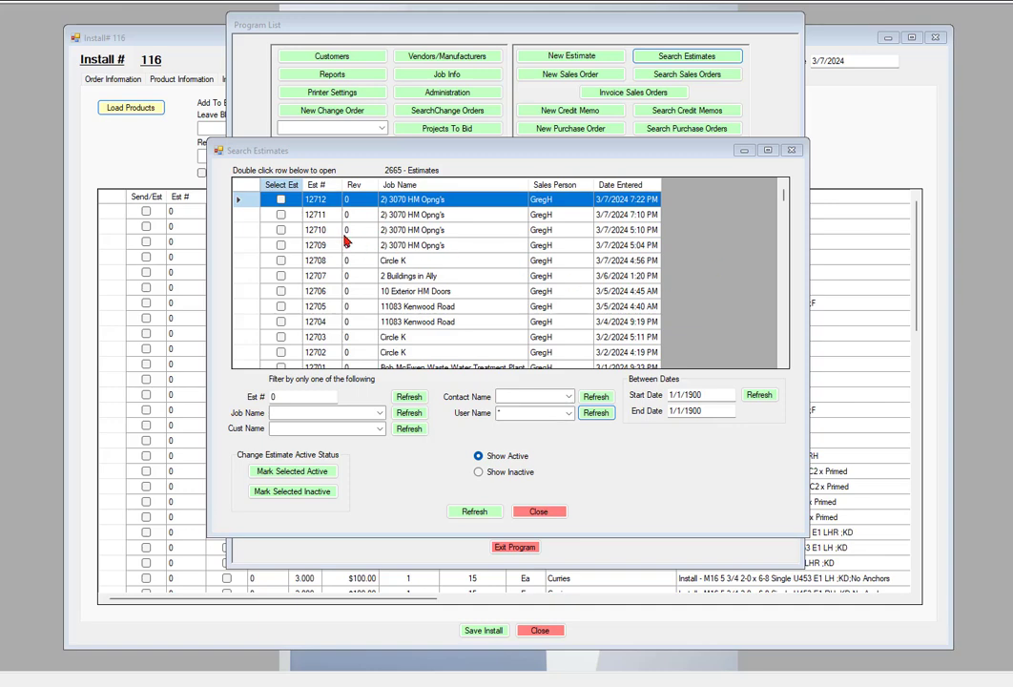
pyautogui.click(399, 265)
pyautogui.click(394, 262)
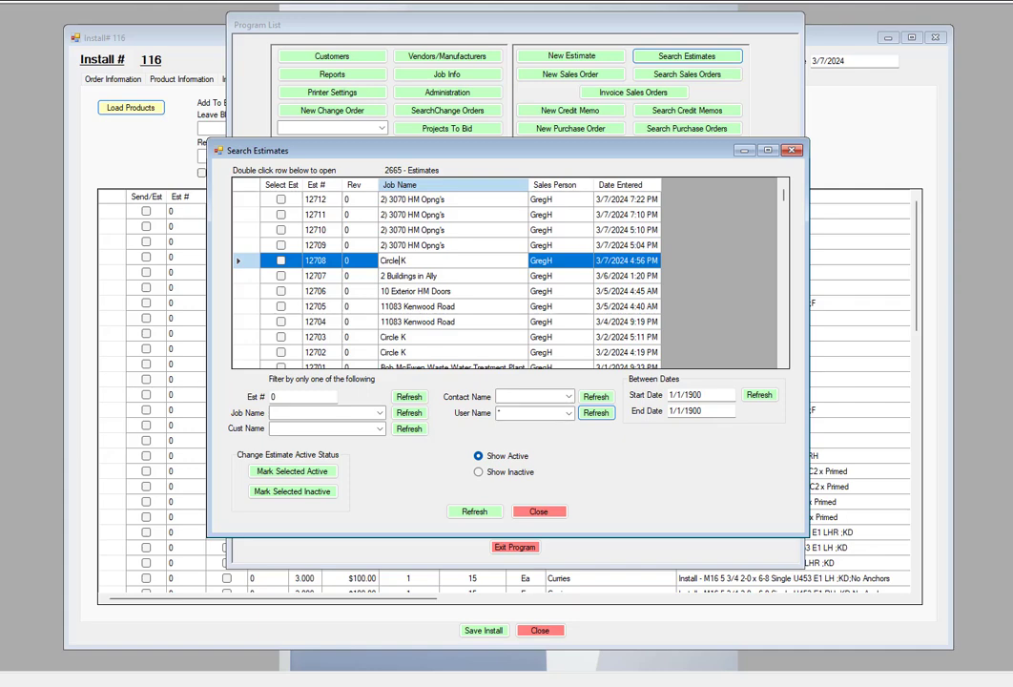
pyautogui.doubleClick(394, 260)
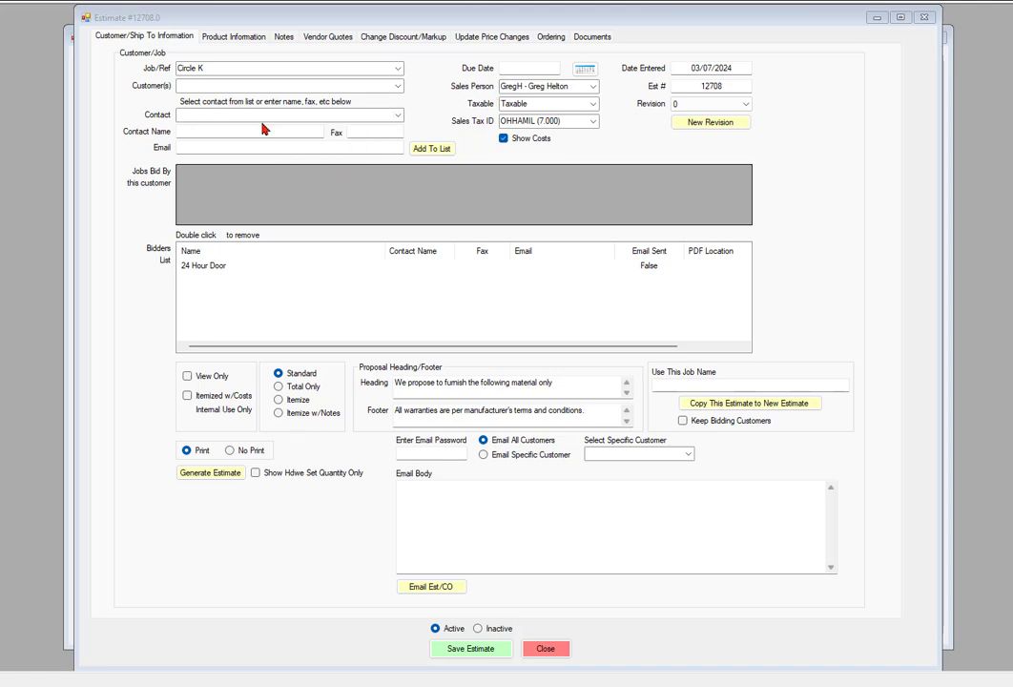
# Review the estimate's Hardware, Hollow Metal, Wood Doors and Labor/Installation sections, and close it to return to Install 116's ordering list
pyautogui.click(244, 39)
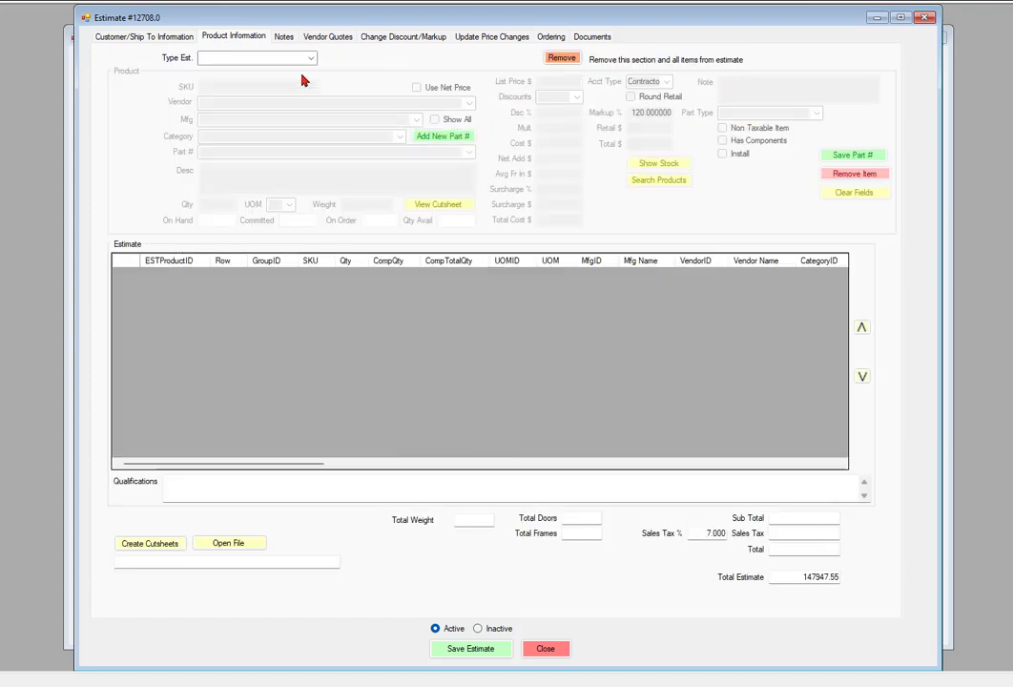
pyautogui.click(311, 59)
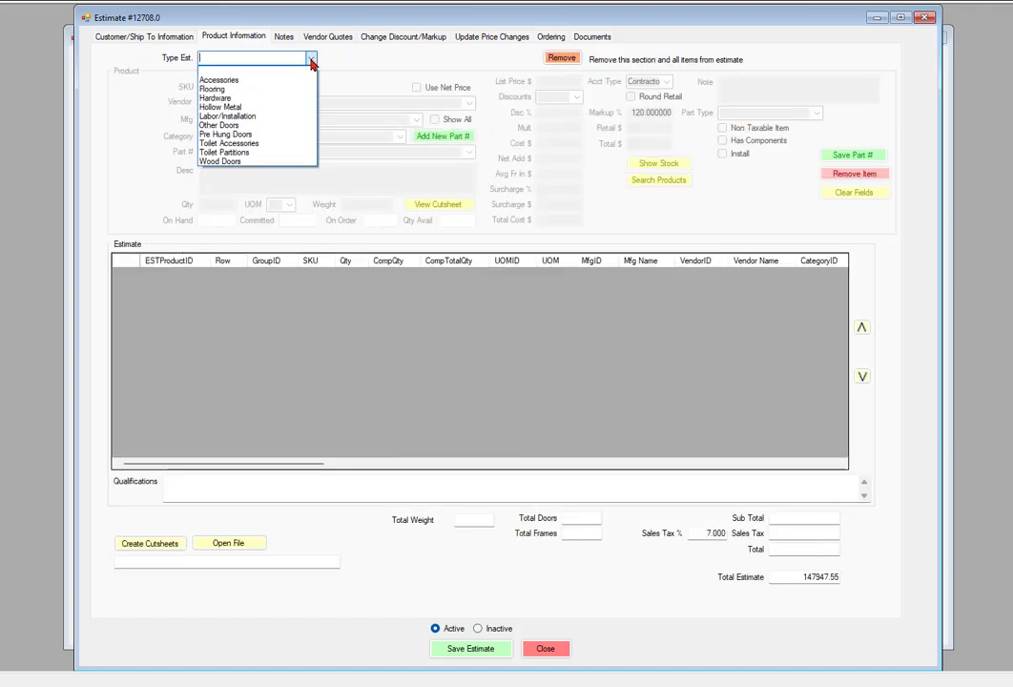
pyautogui.click(215, 107)
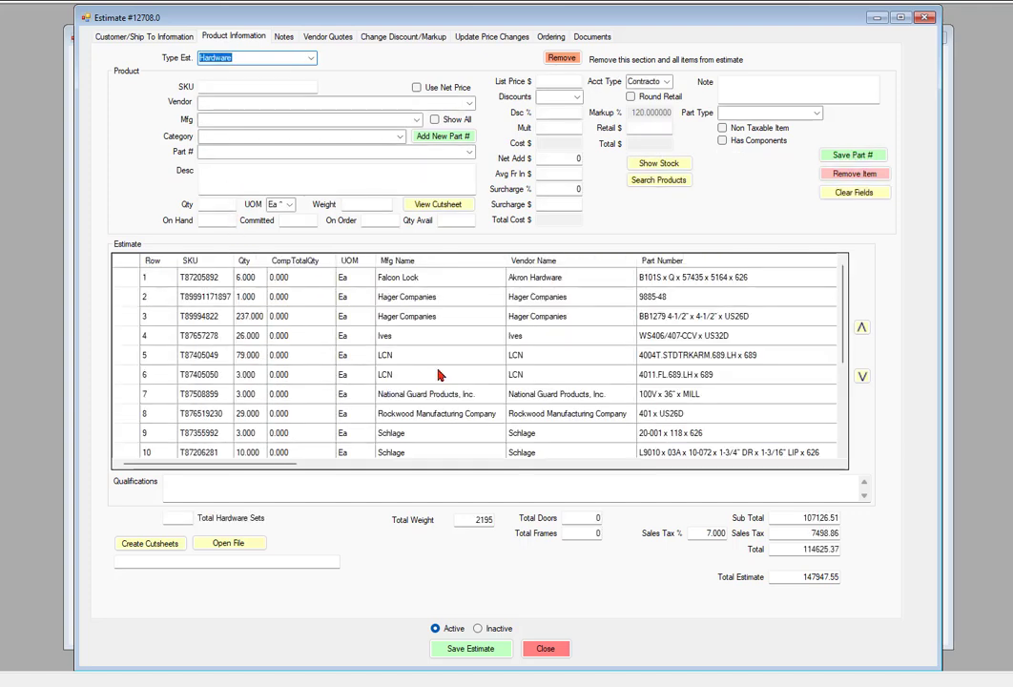
pyautogui.click(312, 59)
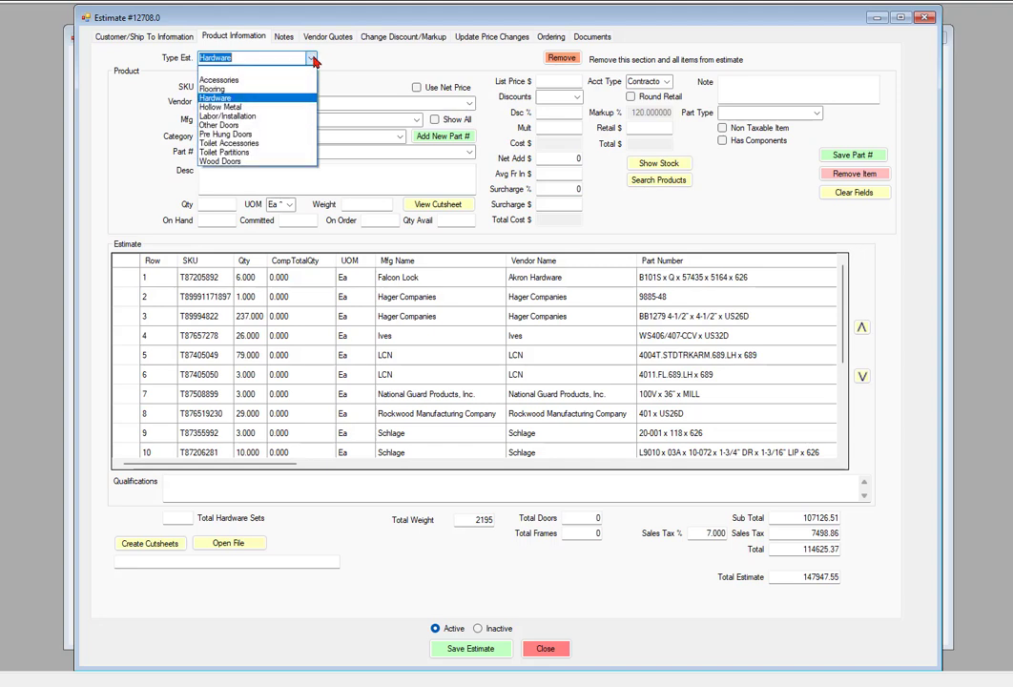
pyautogui.click(217, 98)
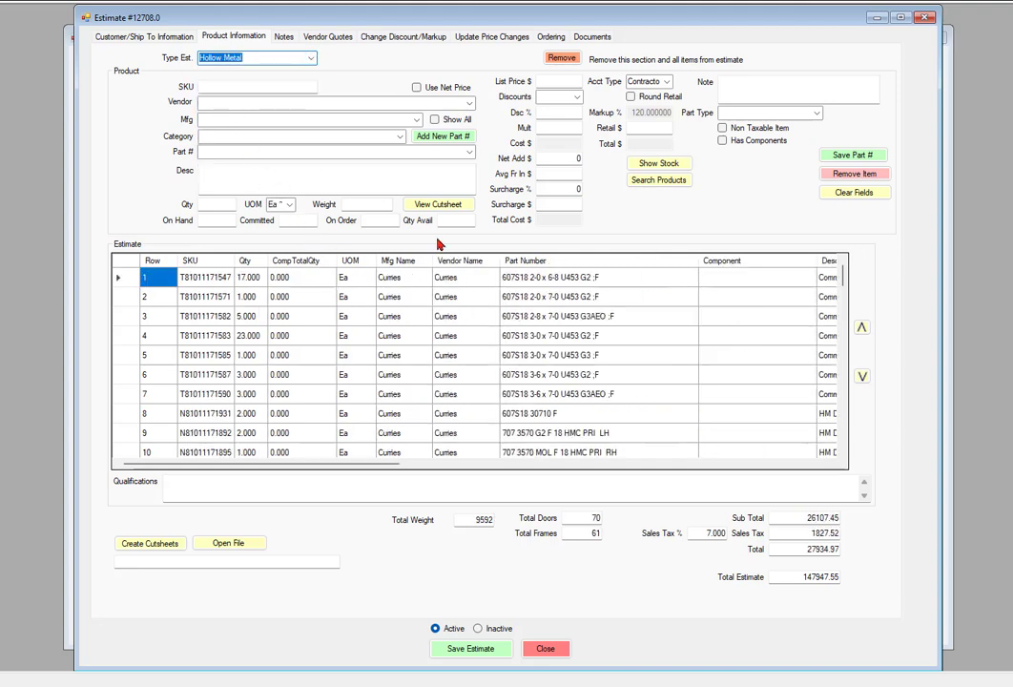
pyautogui.click(311, 59)
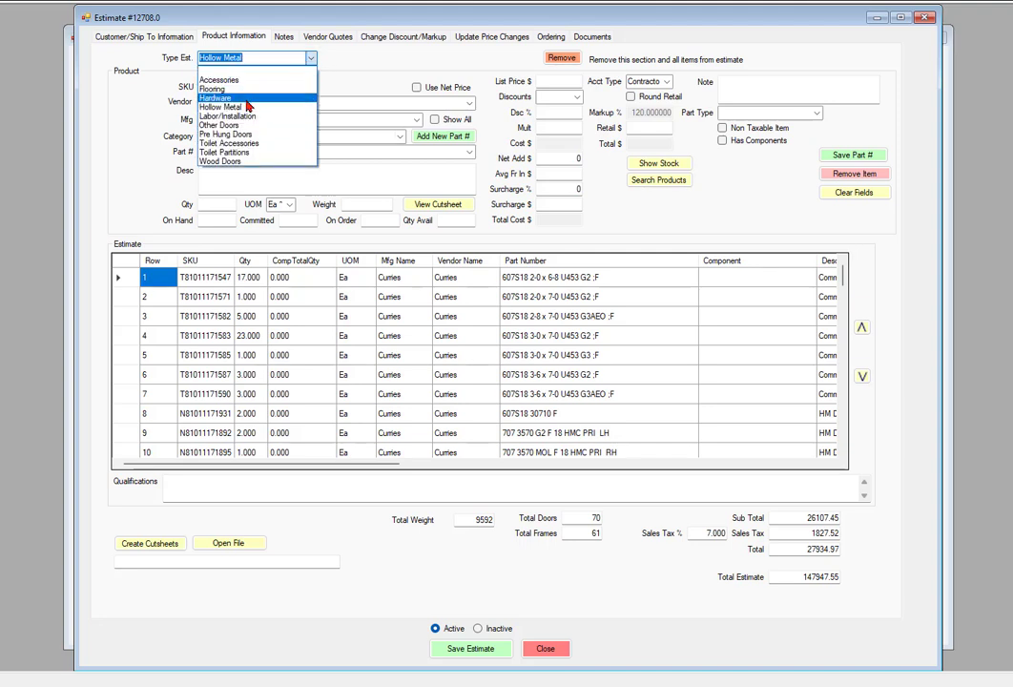
pyautogui.click(221, 164)
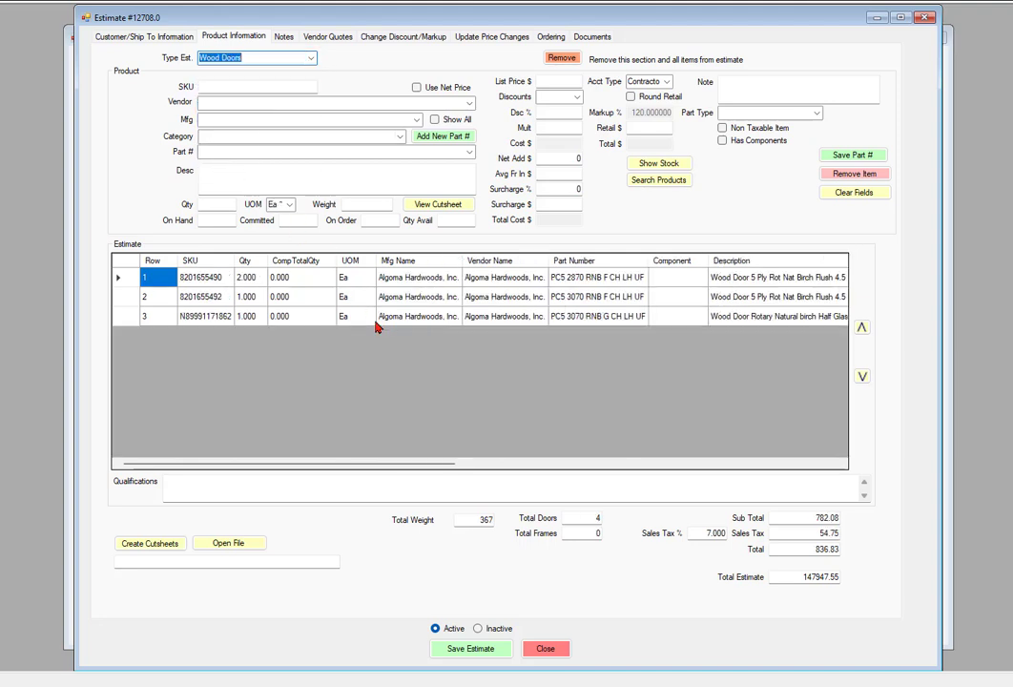
pyautogui.click(311, 59)
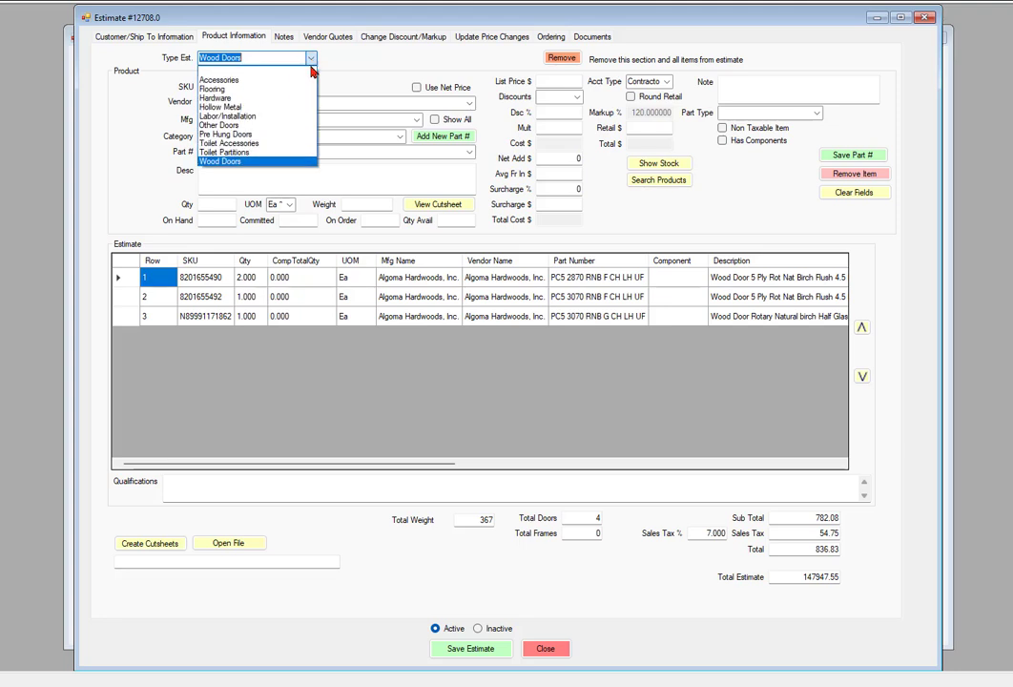
pyautogui.click(243, 118)
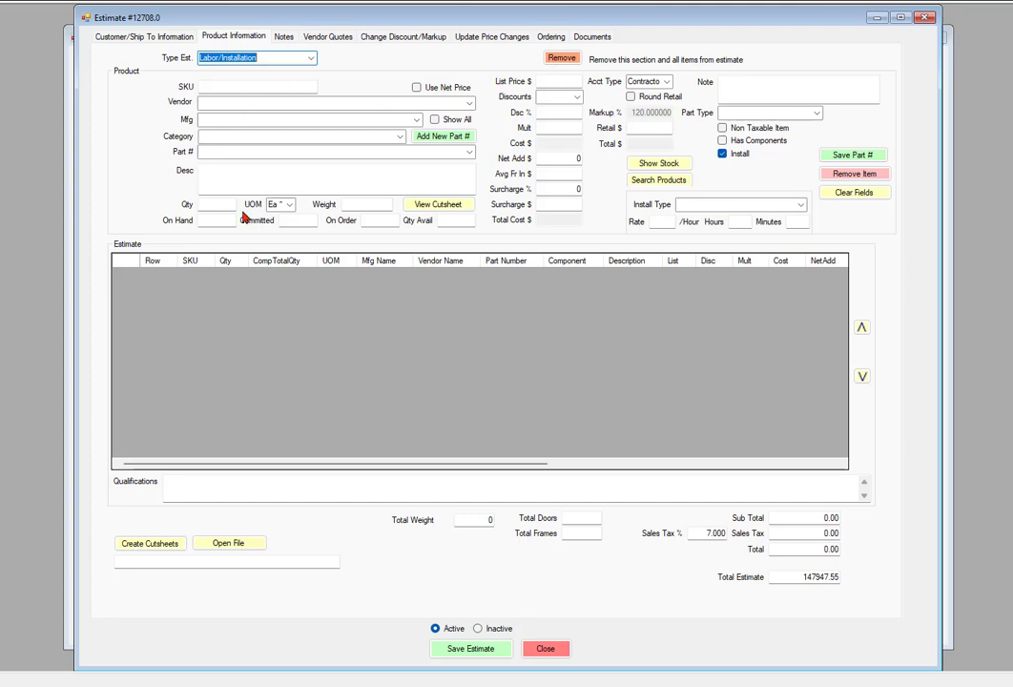
pyautogui.click(925, 18)
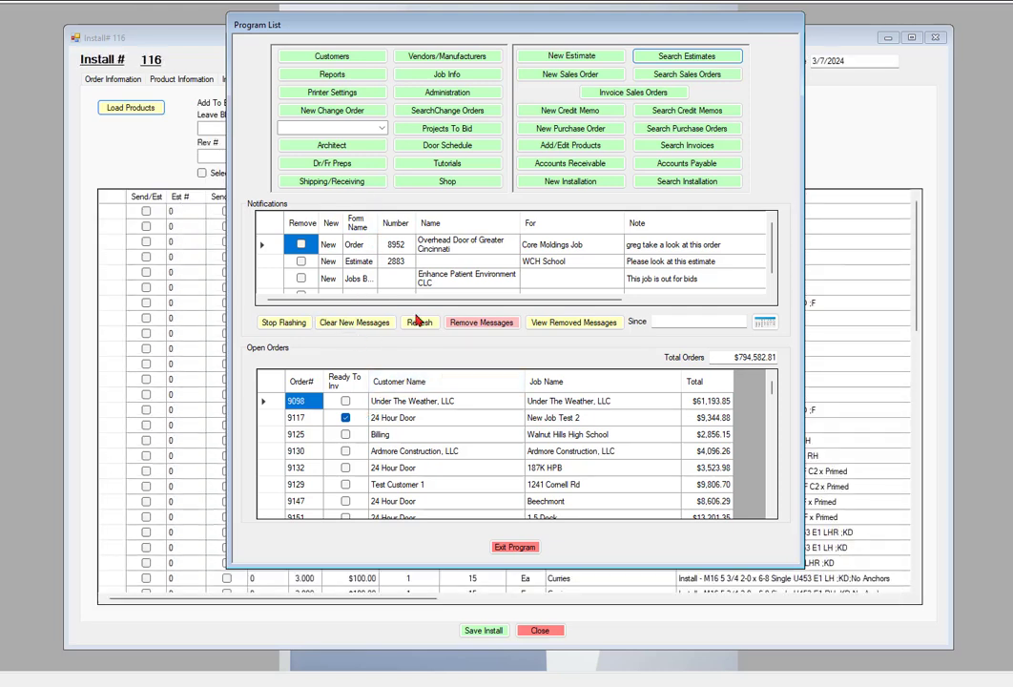
pyautogui.click(868, 93)
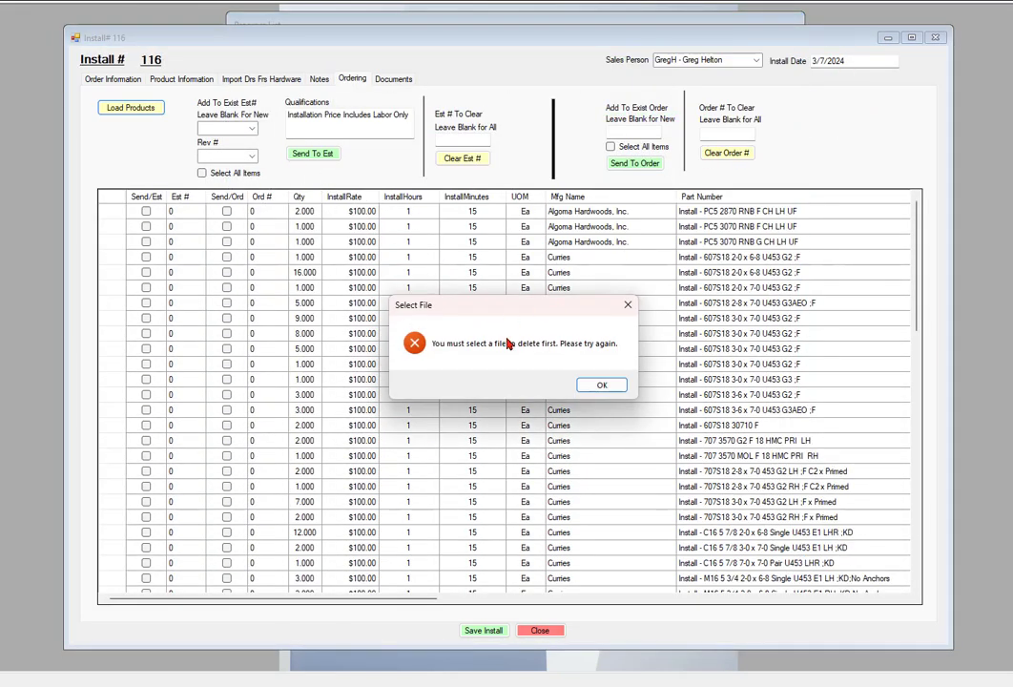
pyautogui.click(603, 385)
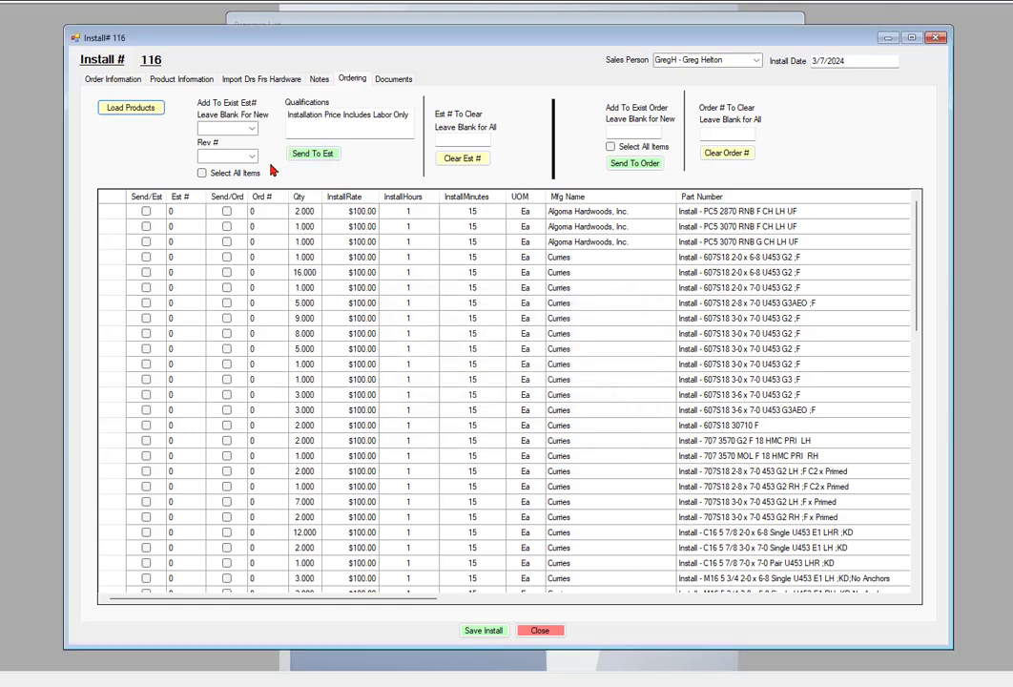
# Send all items of Install 116 to existing estimate 12708, revision 0, and confirm adding the products
pyautogui.click(202, 173)
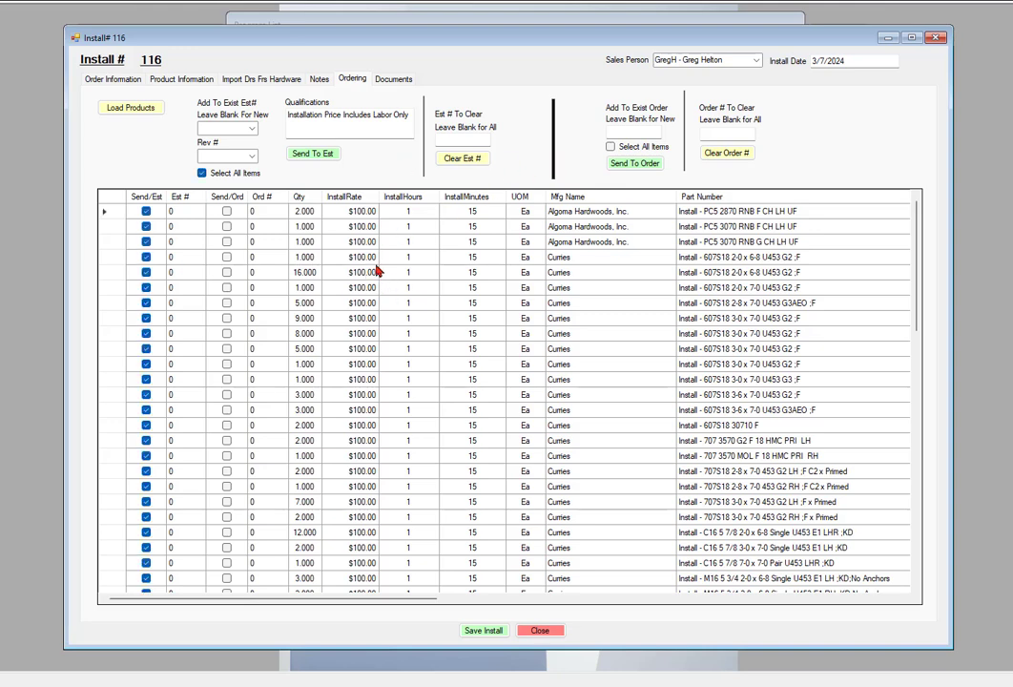
pyautogui.click(253, 132)
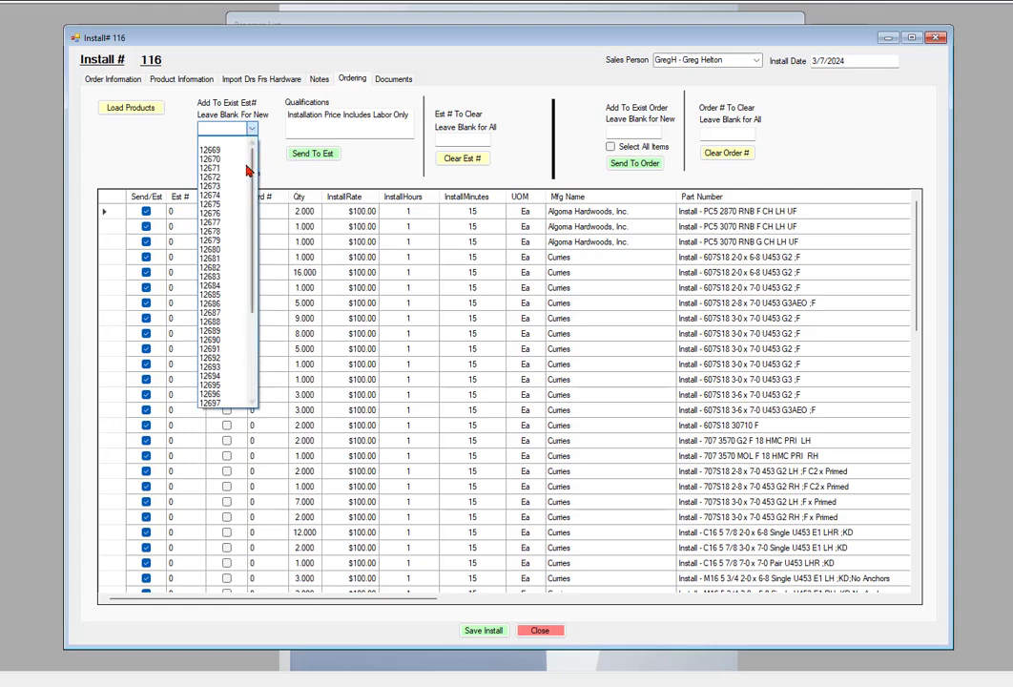
pyautogui.scroll(-2, 253, 205)
pyautogui.moveTo(251, 209); pyautogui.dragTo(250, 264)
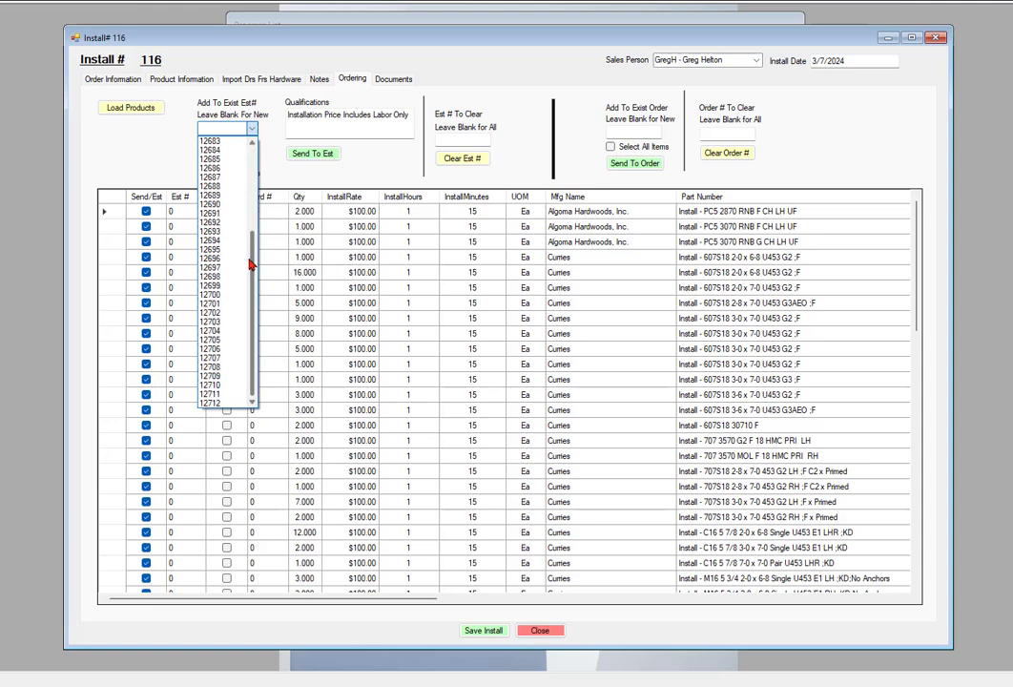
pyautogui.click(209, 367)
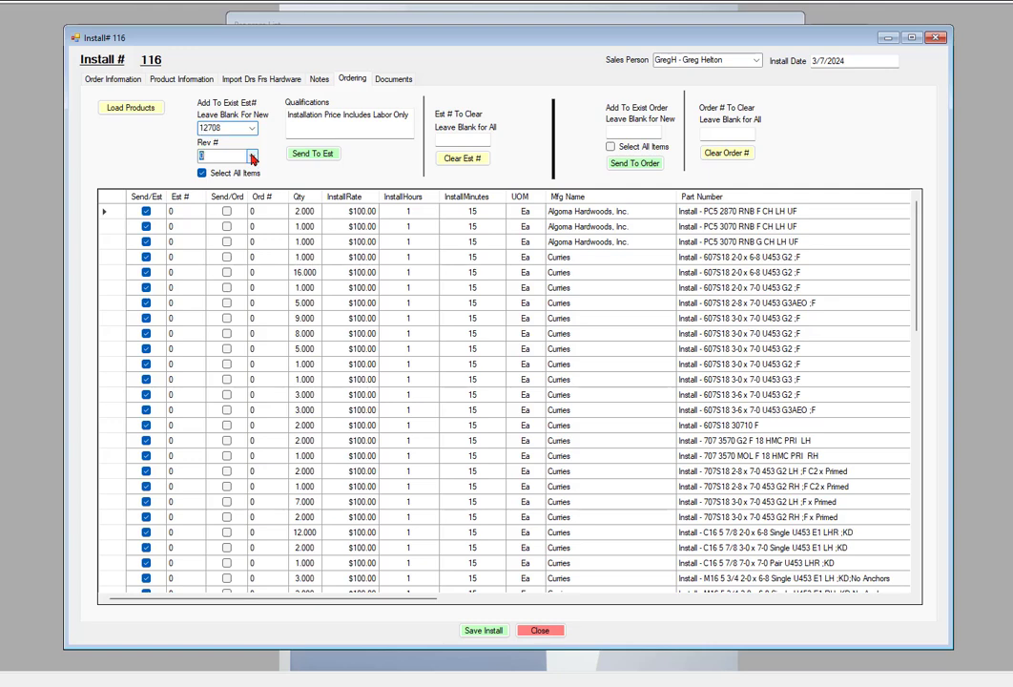
pyautogui.click(203, 157)
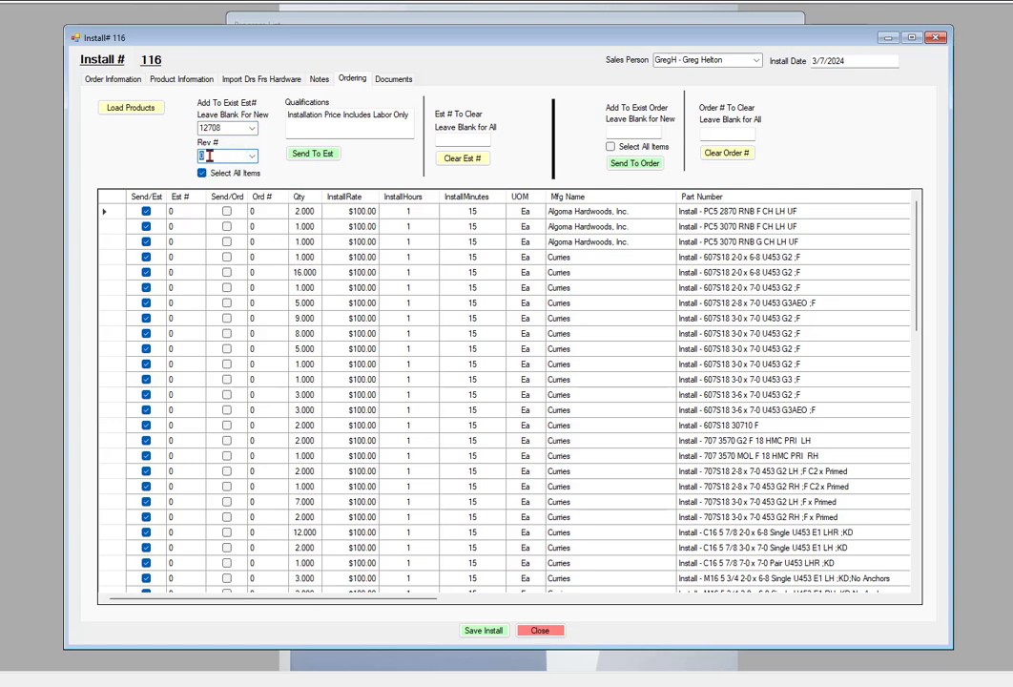
pyautogui.click(318, 156)
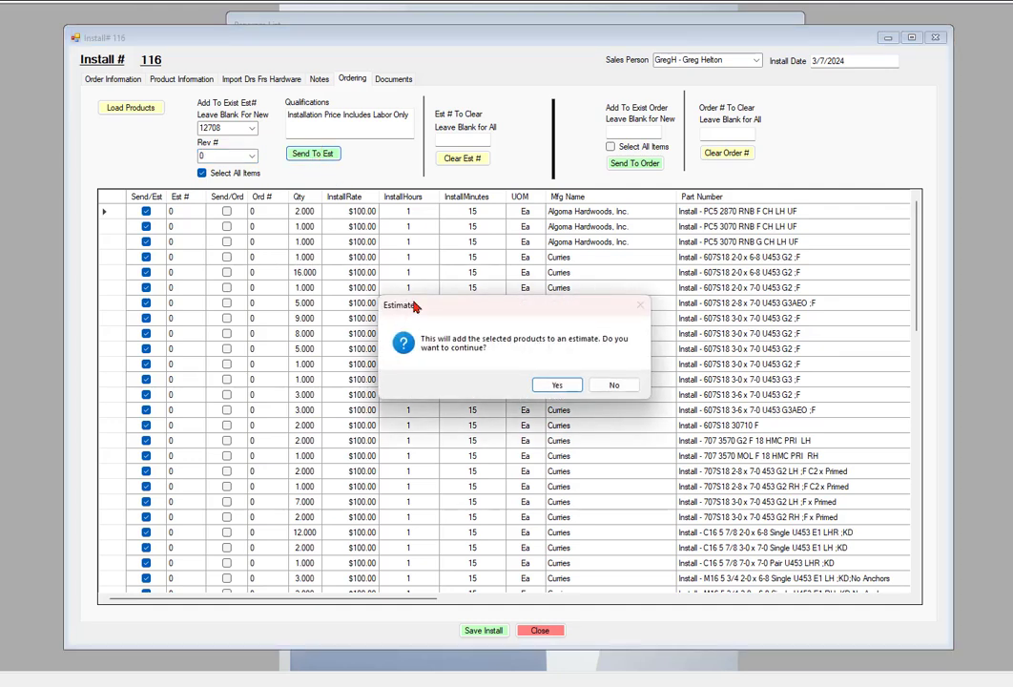
pyautogui.click(557, 385)
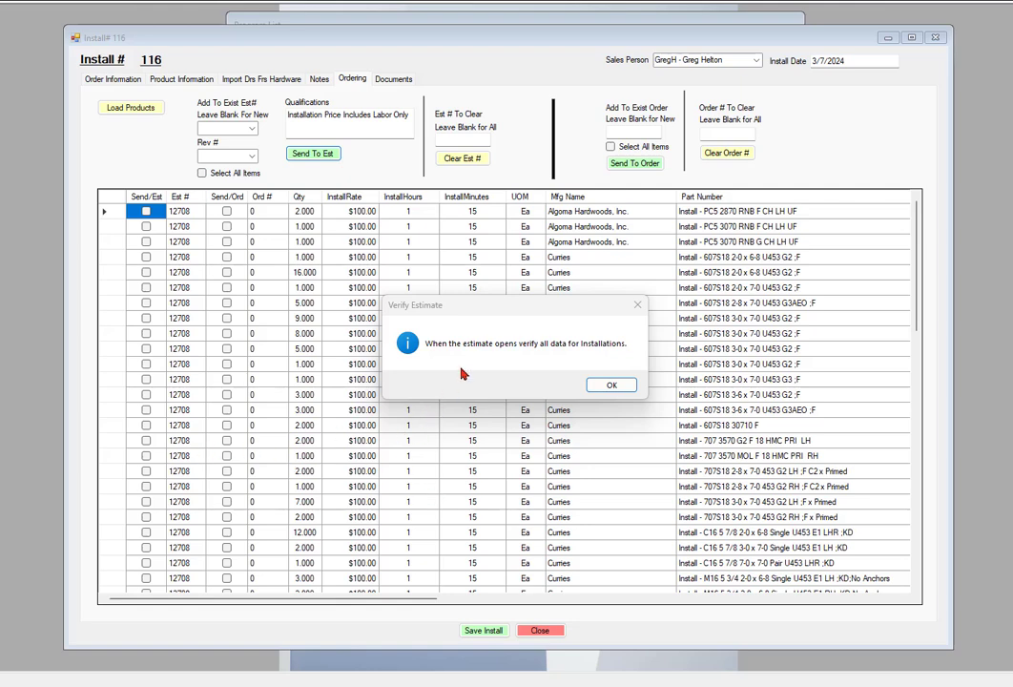
pyautogui.click(616, 384)
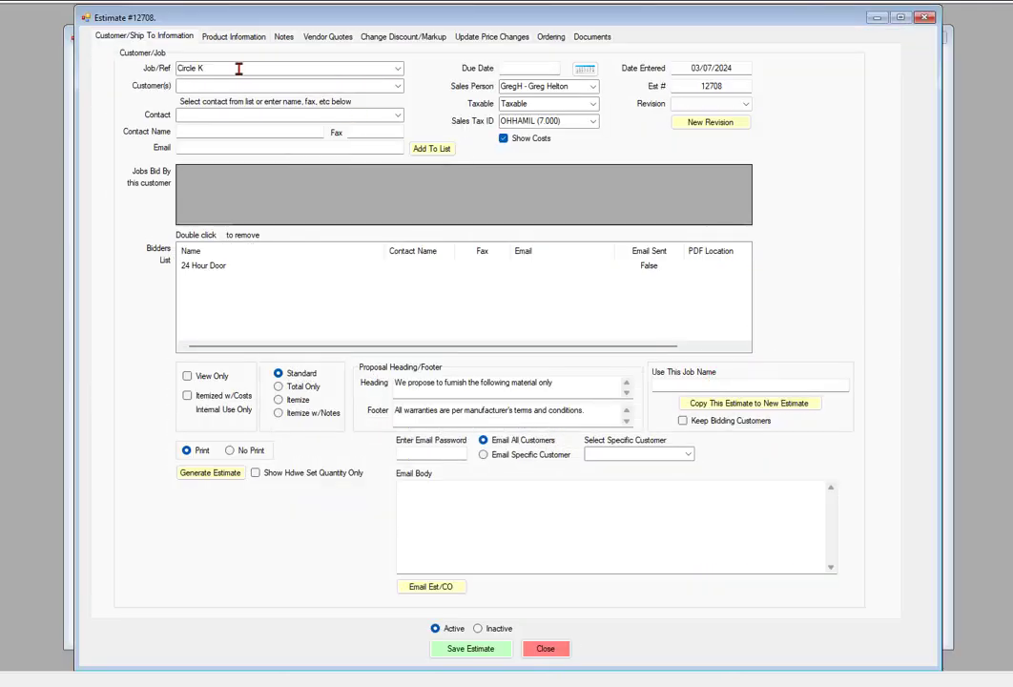
# Check the Labor/Installation items and their subtotal in the Circle K estimate
pyautogui.click(203, 35)
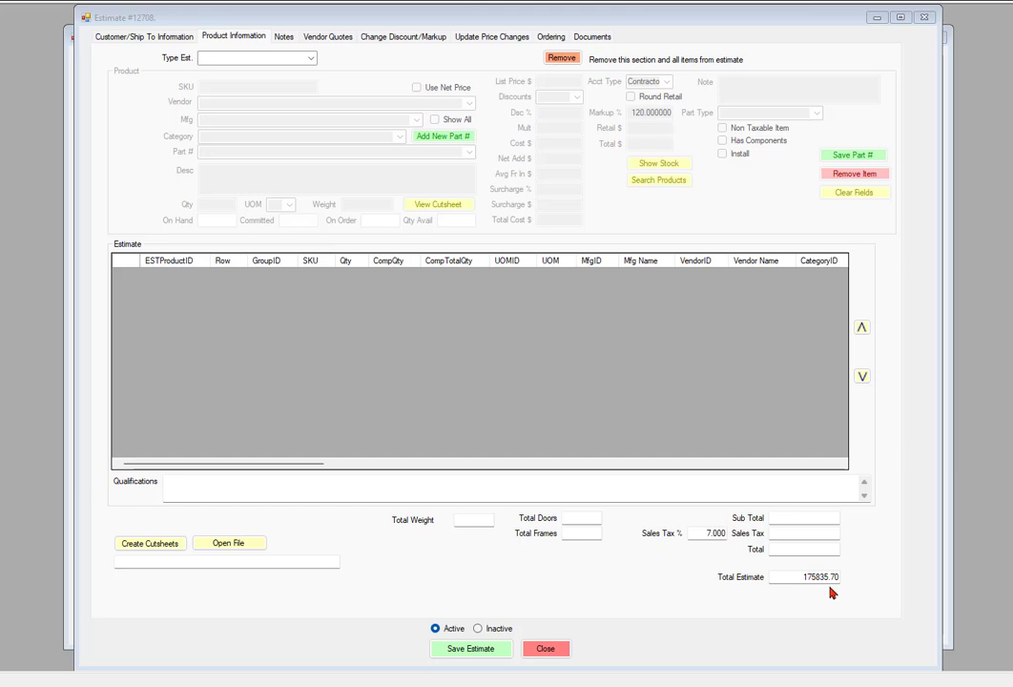
pyautogui.click(313, 59)
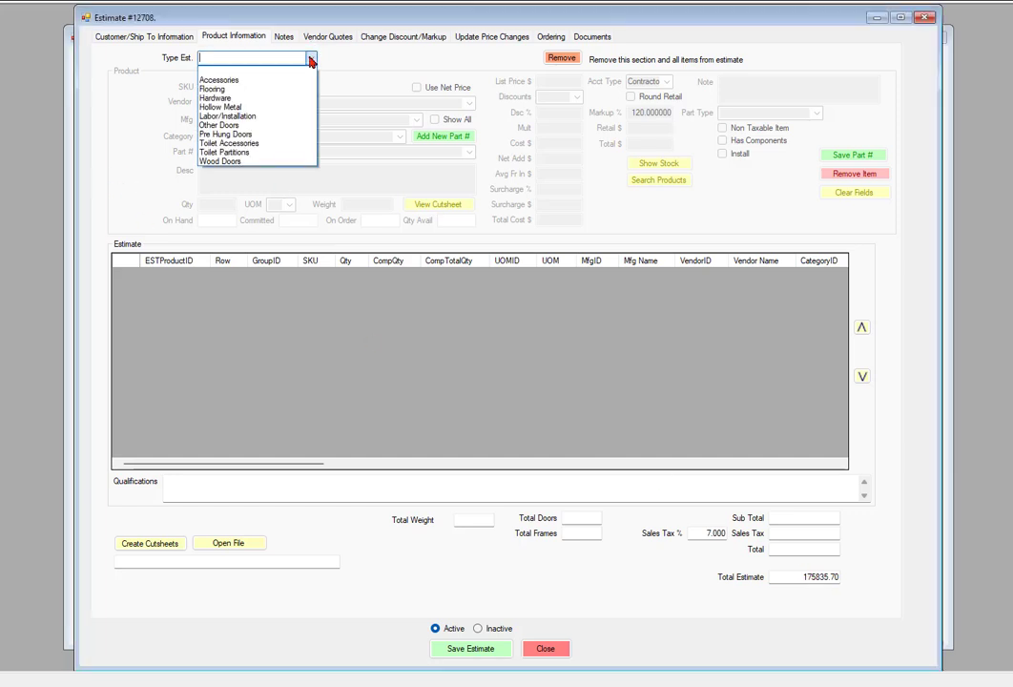
pyautogui.click(229, 116)
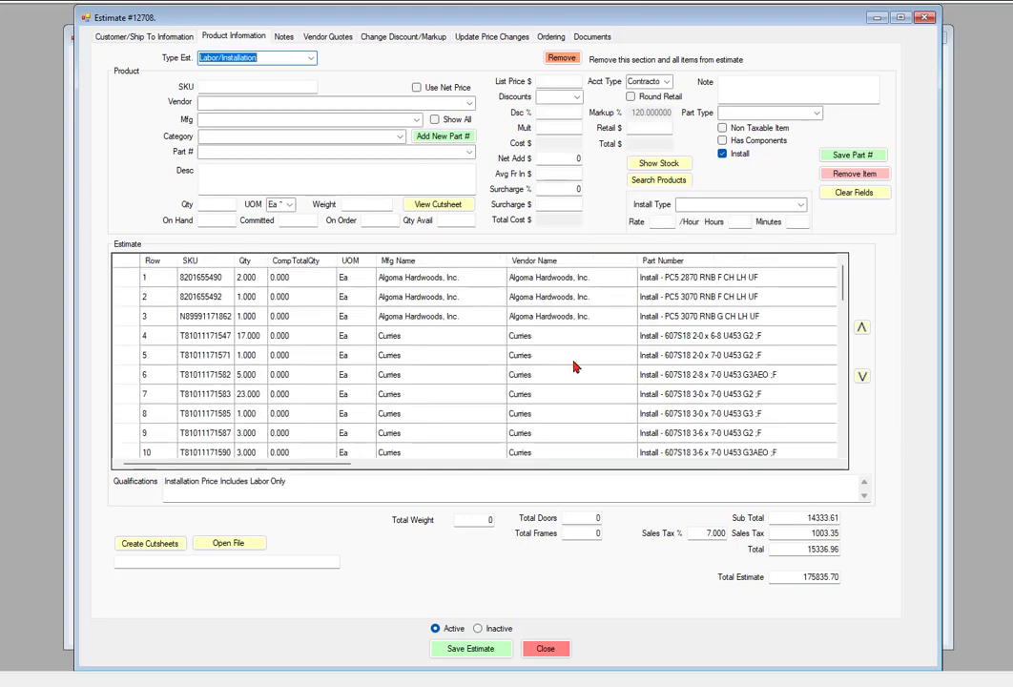
pyautogui.scroll(-1, 587, 389)
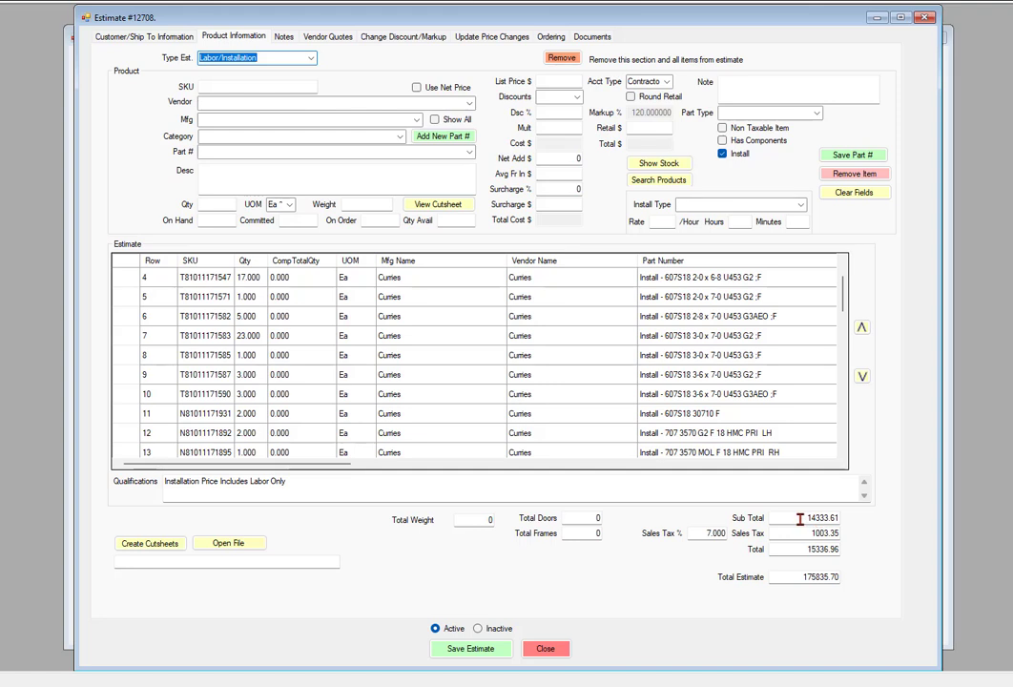
pyautogui.doubleClick(840, 517)
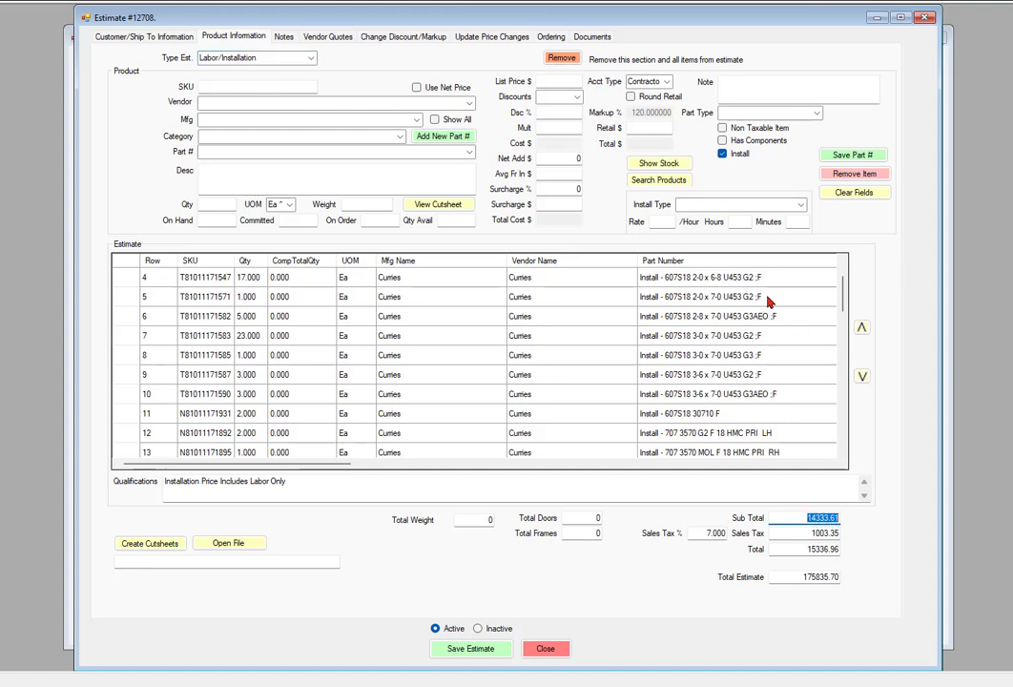
# Generate a view-only standard proposal for the Circle K estimate and enlarge the report window
pyautogui.click(146, 38)
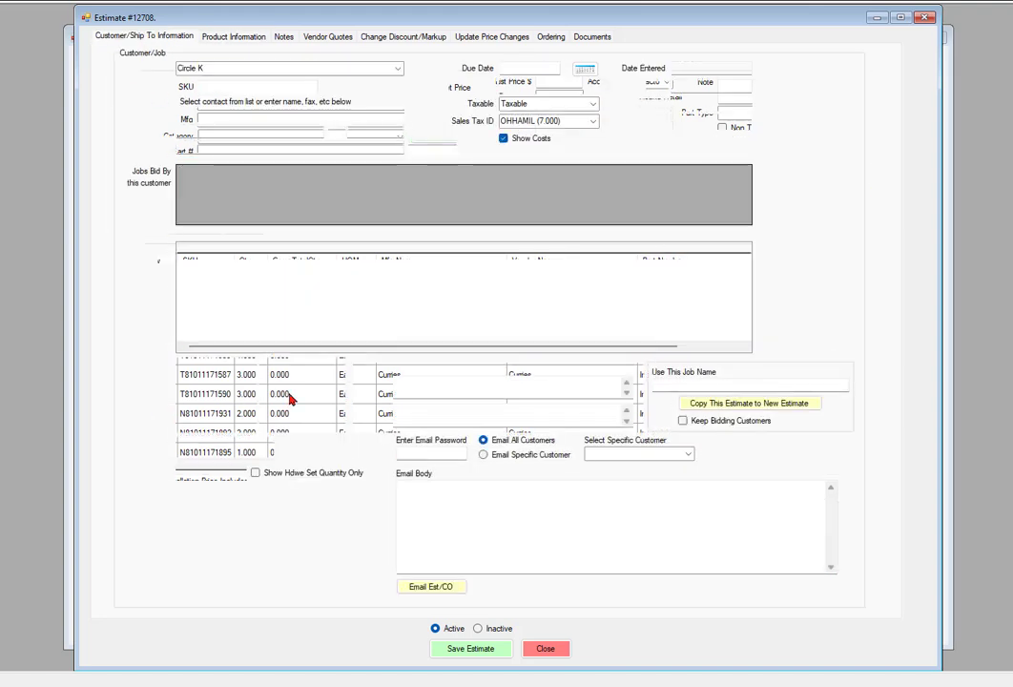
pyautogui.click(187, 376)
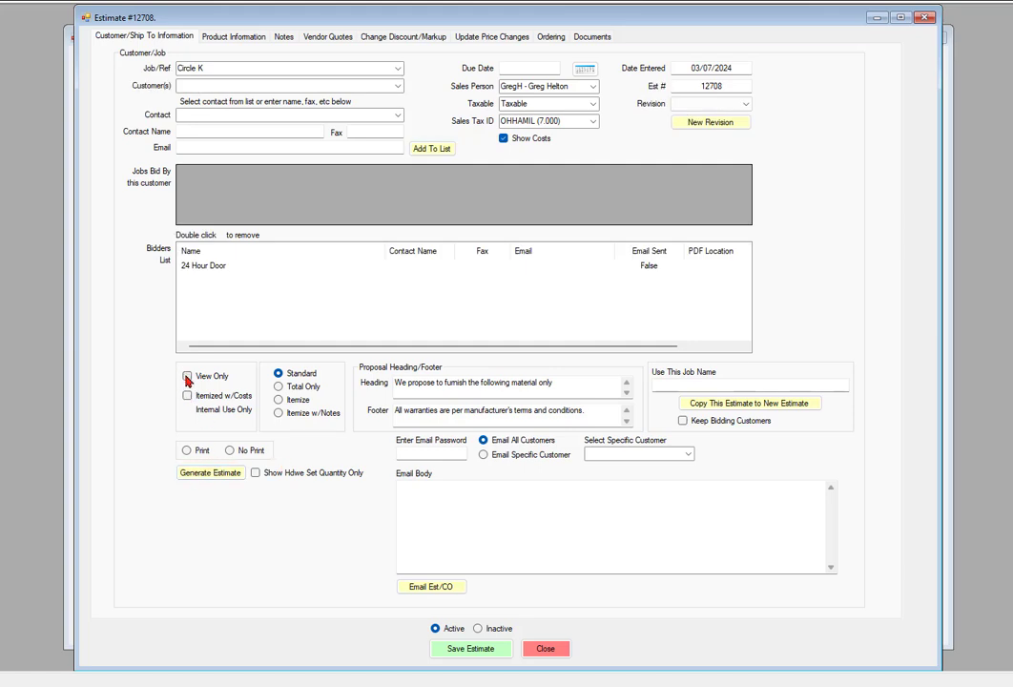
pyautogui.click(221, 480)
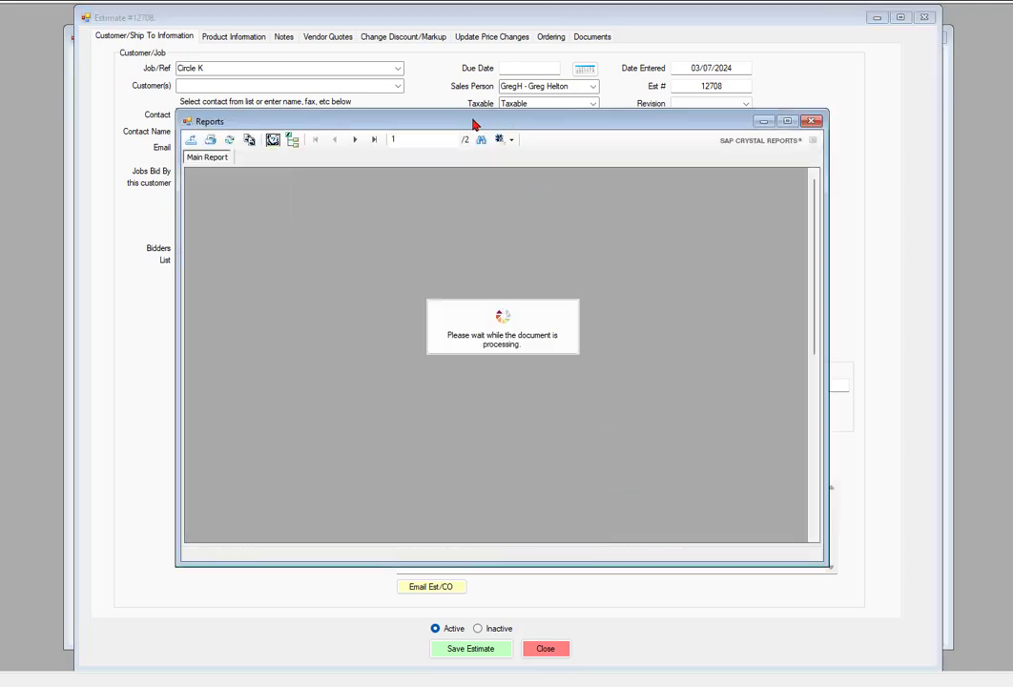
pyautogui.moveTo(472, 125); pyautogui.dragTo(444, 22)
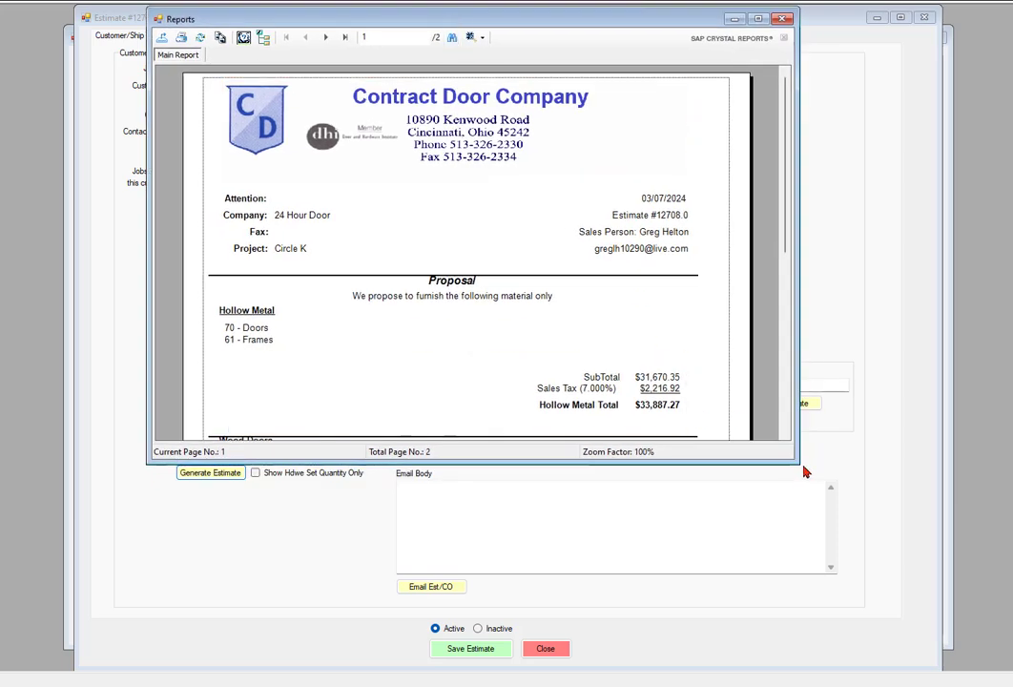
pyautogui.moveTo(796, 462); pyautogui.dragTo(927, 667)
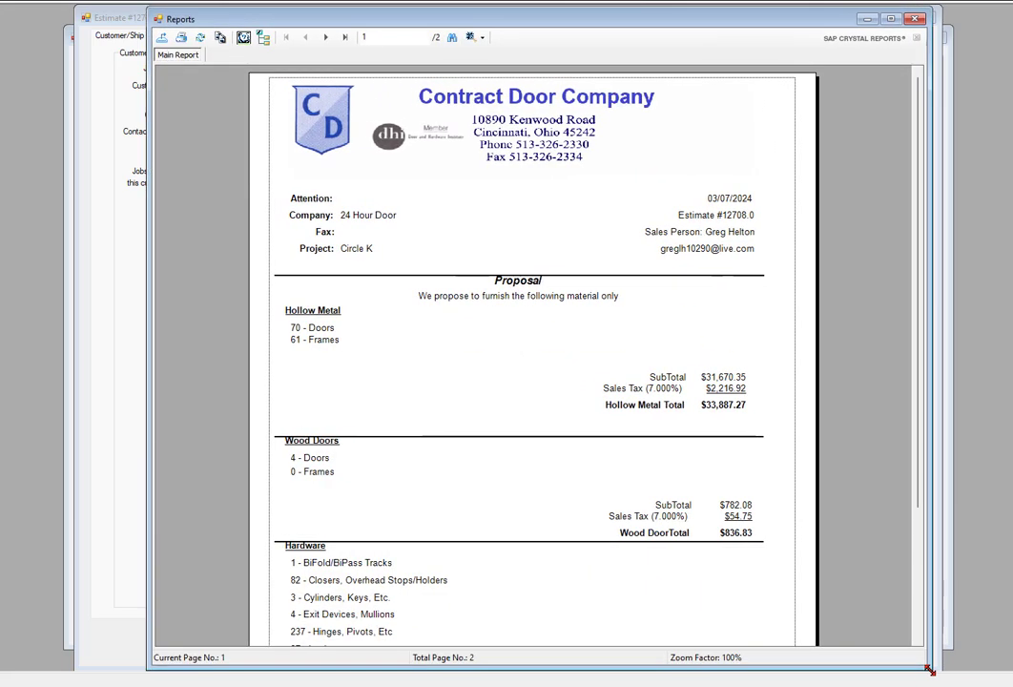
# Review the proposal's Hollow Metal, Wood Doors, Hardware and Labor/Installation sections and job totals across both pages, and close the report
pyautogui.scroll(-3, 468, 256)
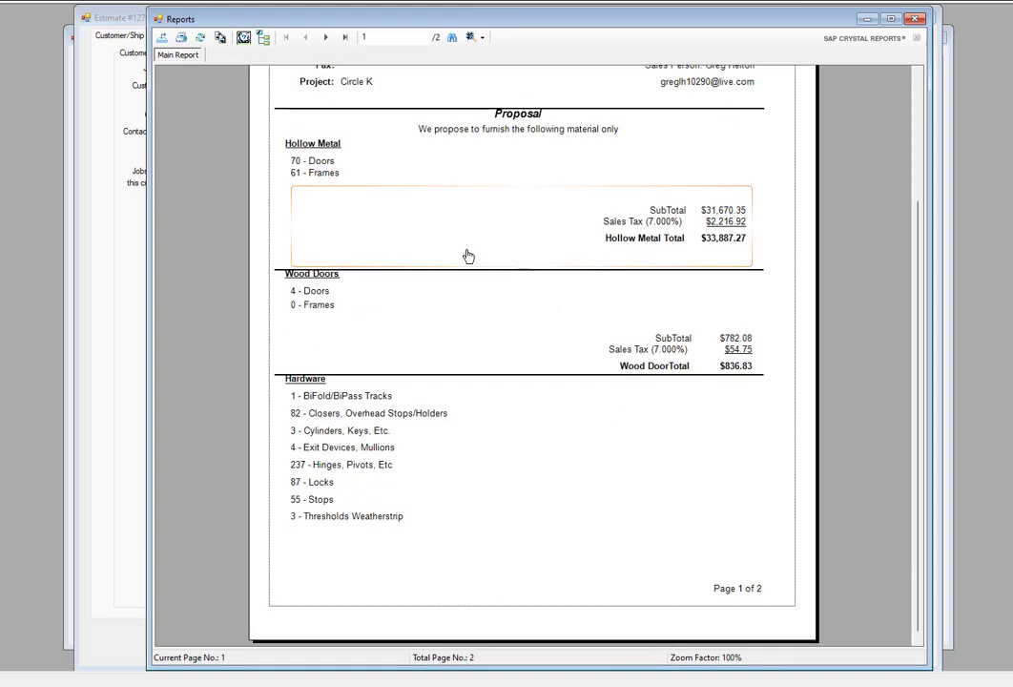
pyautogui.scroll(2, 468, 255)
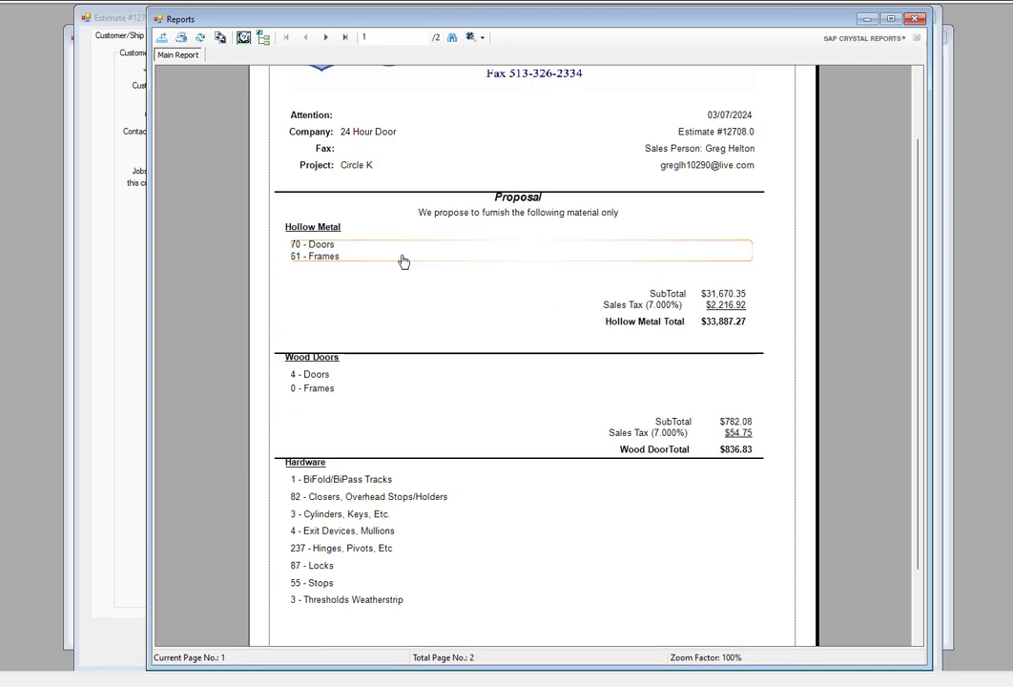
pyautogui.scroll(-2, 400, 431)
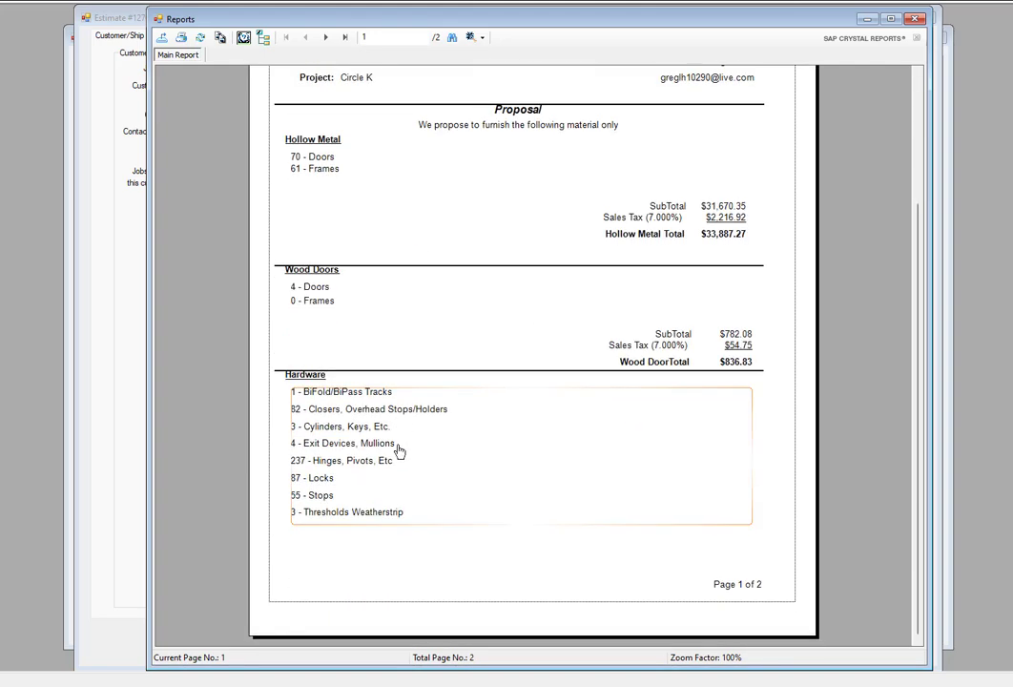
pyautogui.click(325, 37)
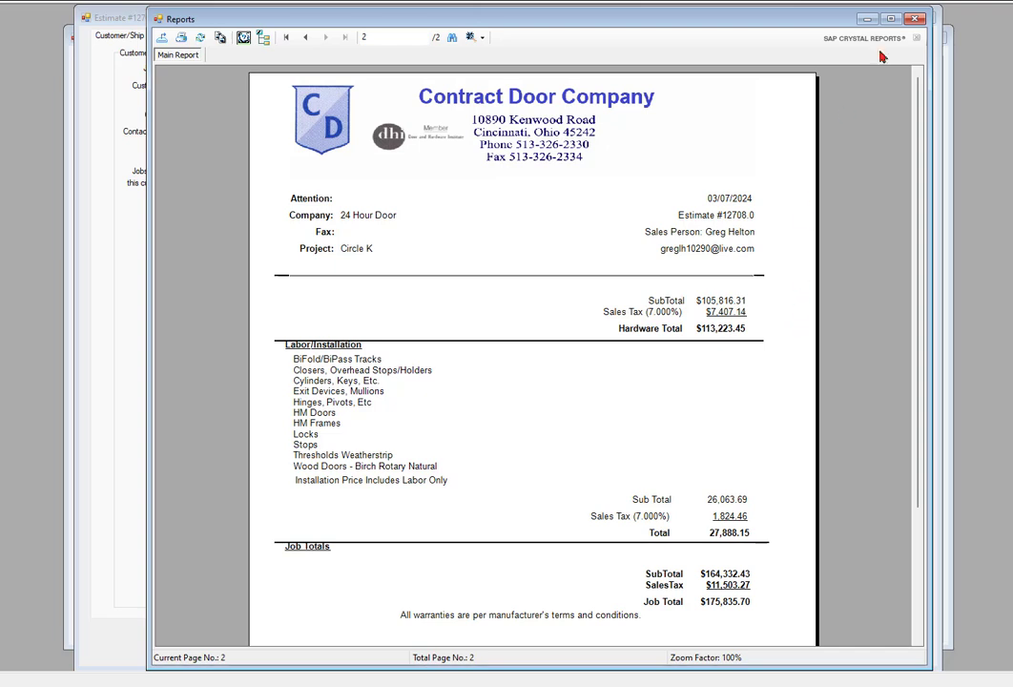
pyautogui.click(914, 18)
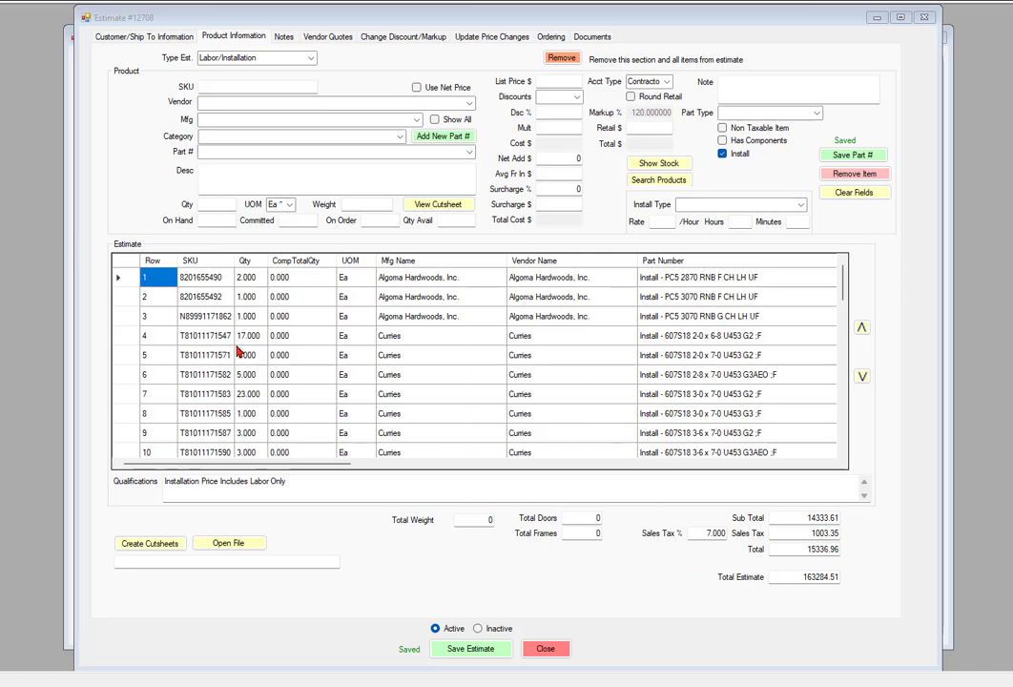
# Save the Circle K estimate and regenerate its view-only standard proposal
pyautogui.click(460, 650)
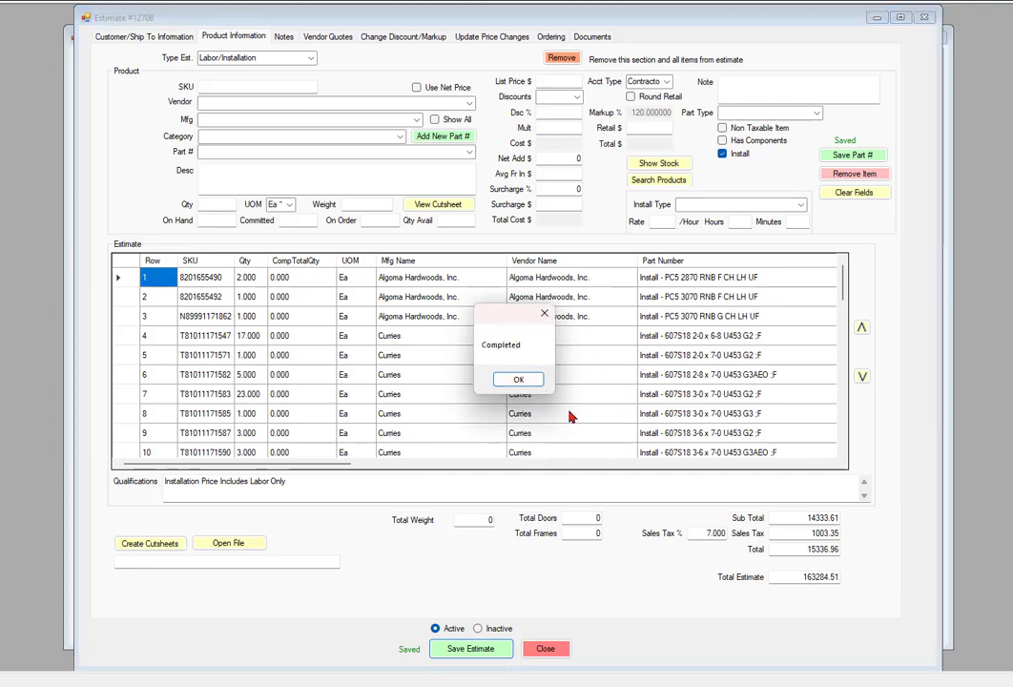
pyautogui.click(513, 379)
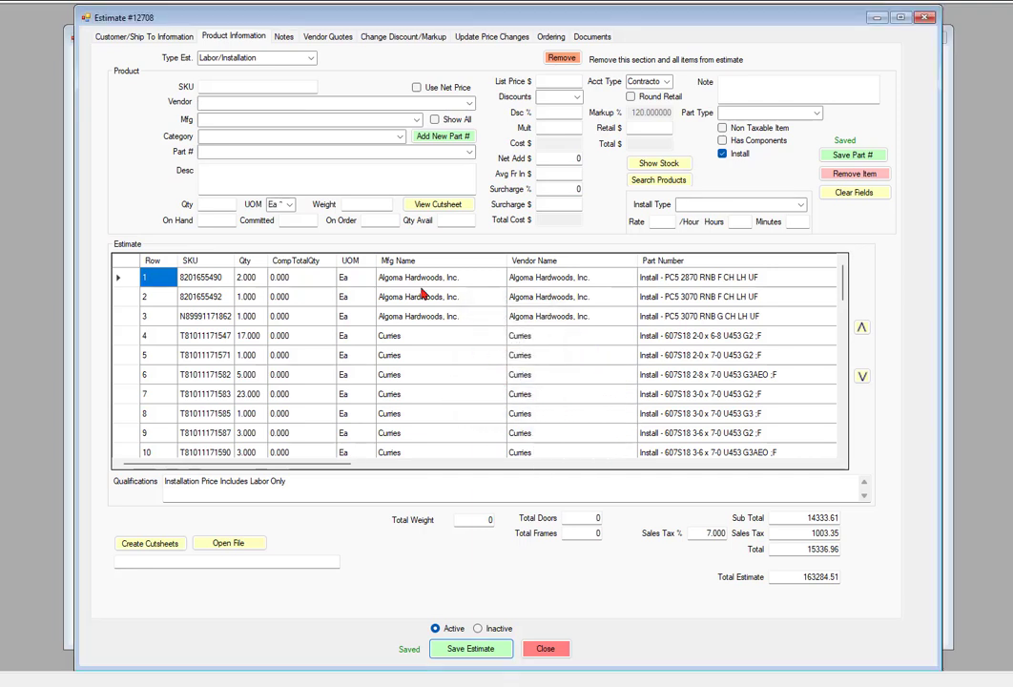
pyautogui.click(157, 37)
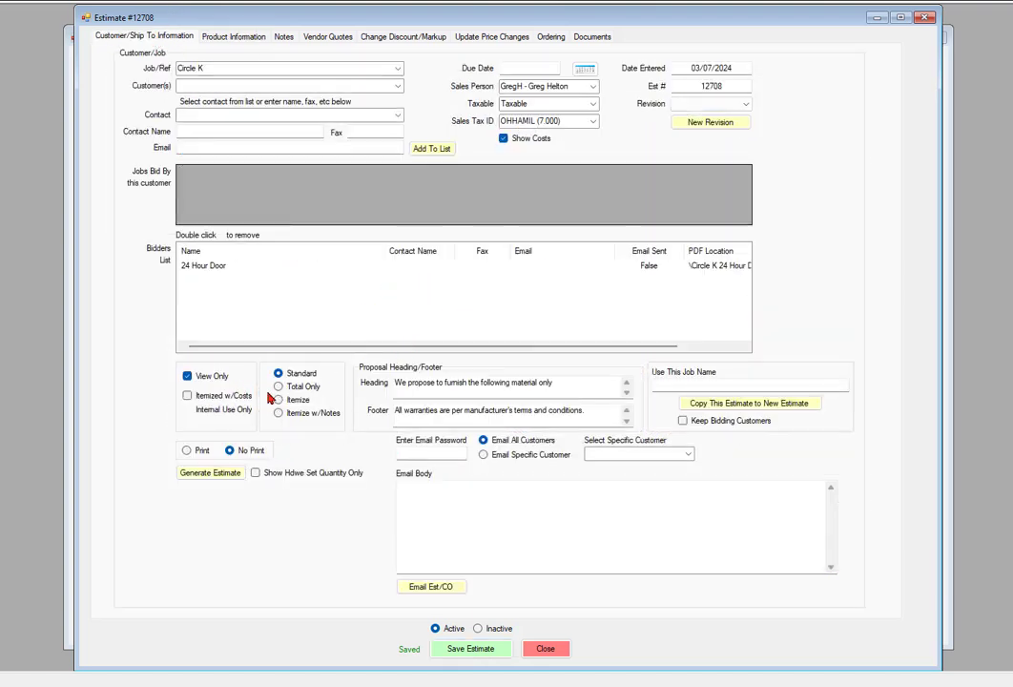
pyautogui.click(211, 474)
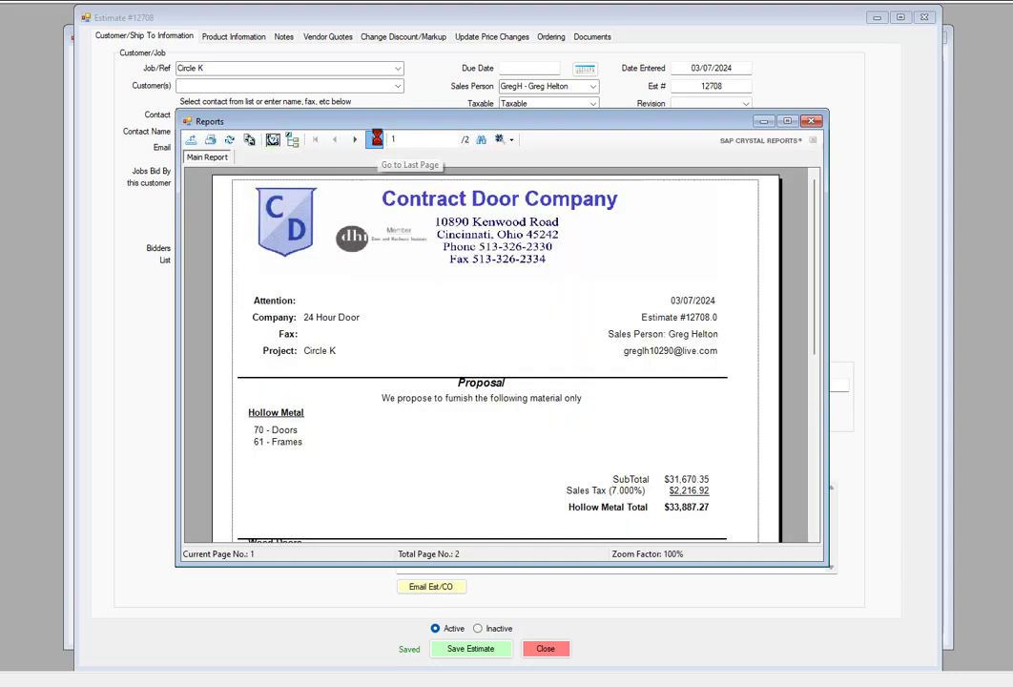
# Check the Labor/Installation total and job totals on the proposal's last page, and close the report and the estimate
pyautogui.click(374, 139)
pyautogui.scroll(-5, 483, 320)
pyautogui.scroll(-3, 584, 296)
pyautogui.scroll(4, 683, 280)
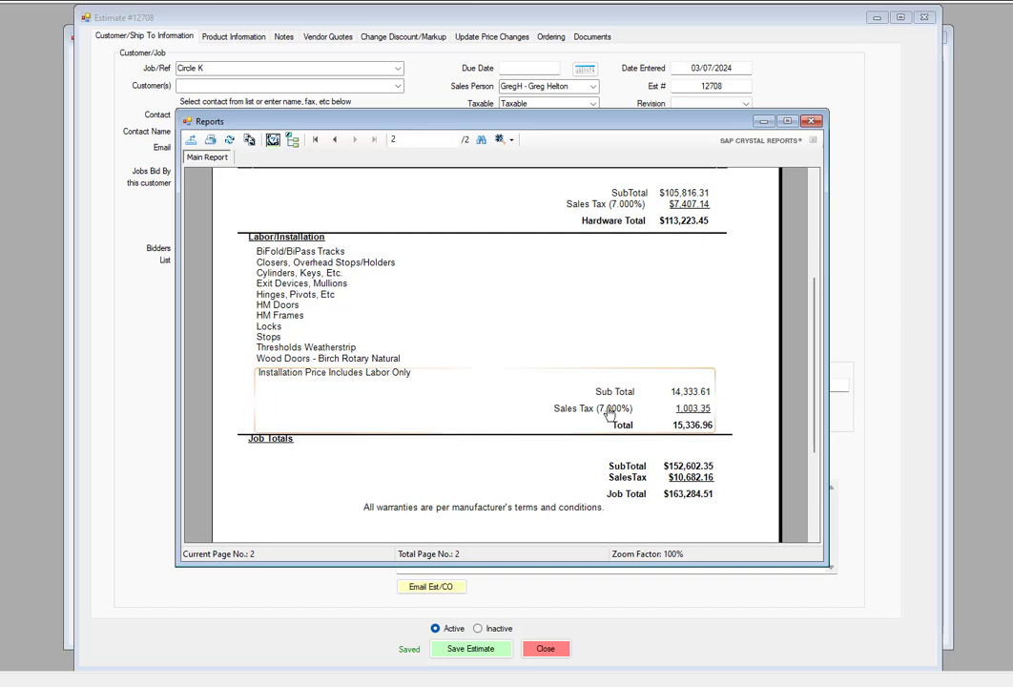
pyautogui.click(812, 122)
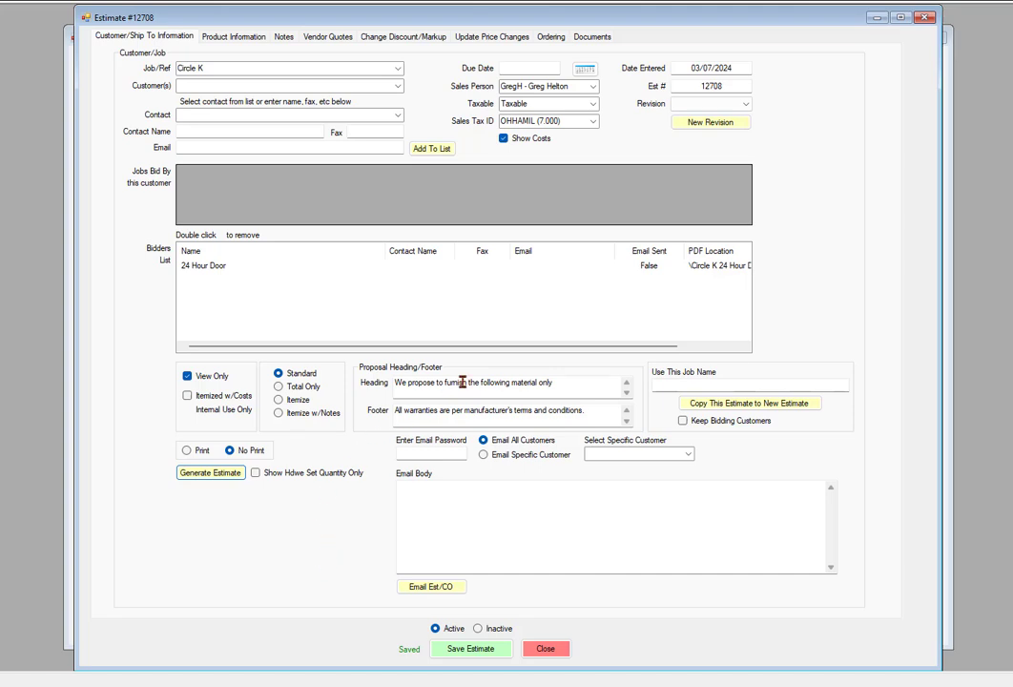
pyautogui.click(924, 18)
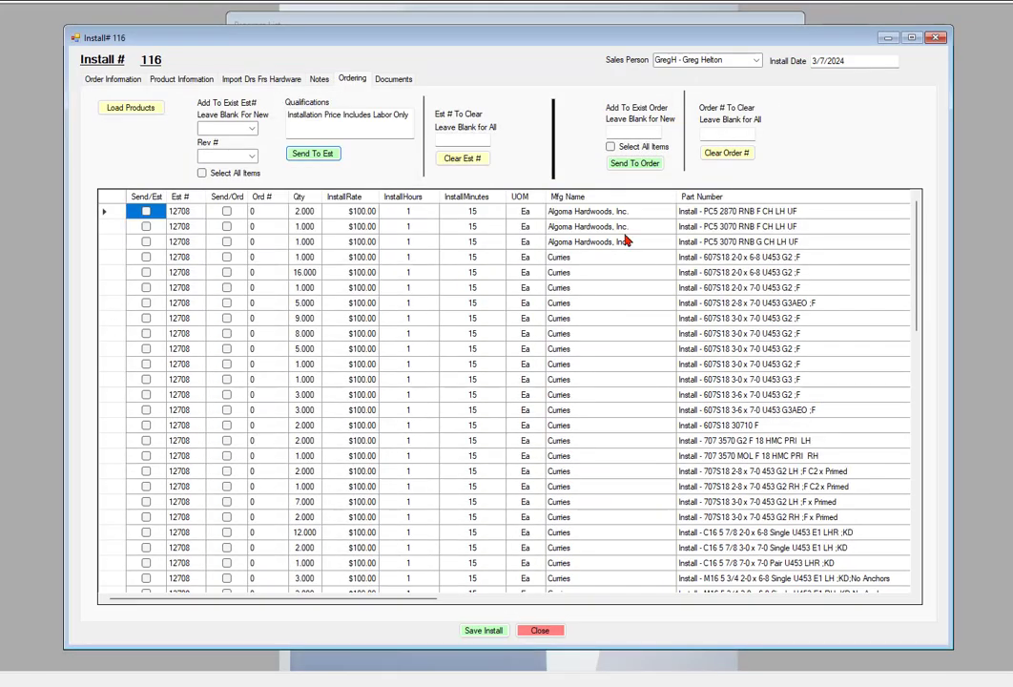